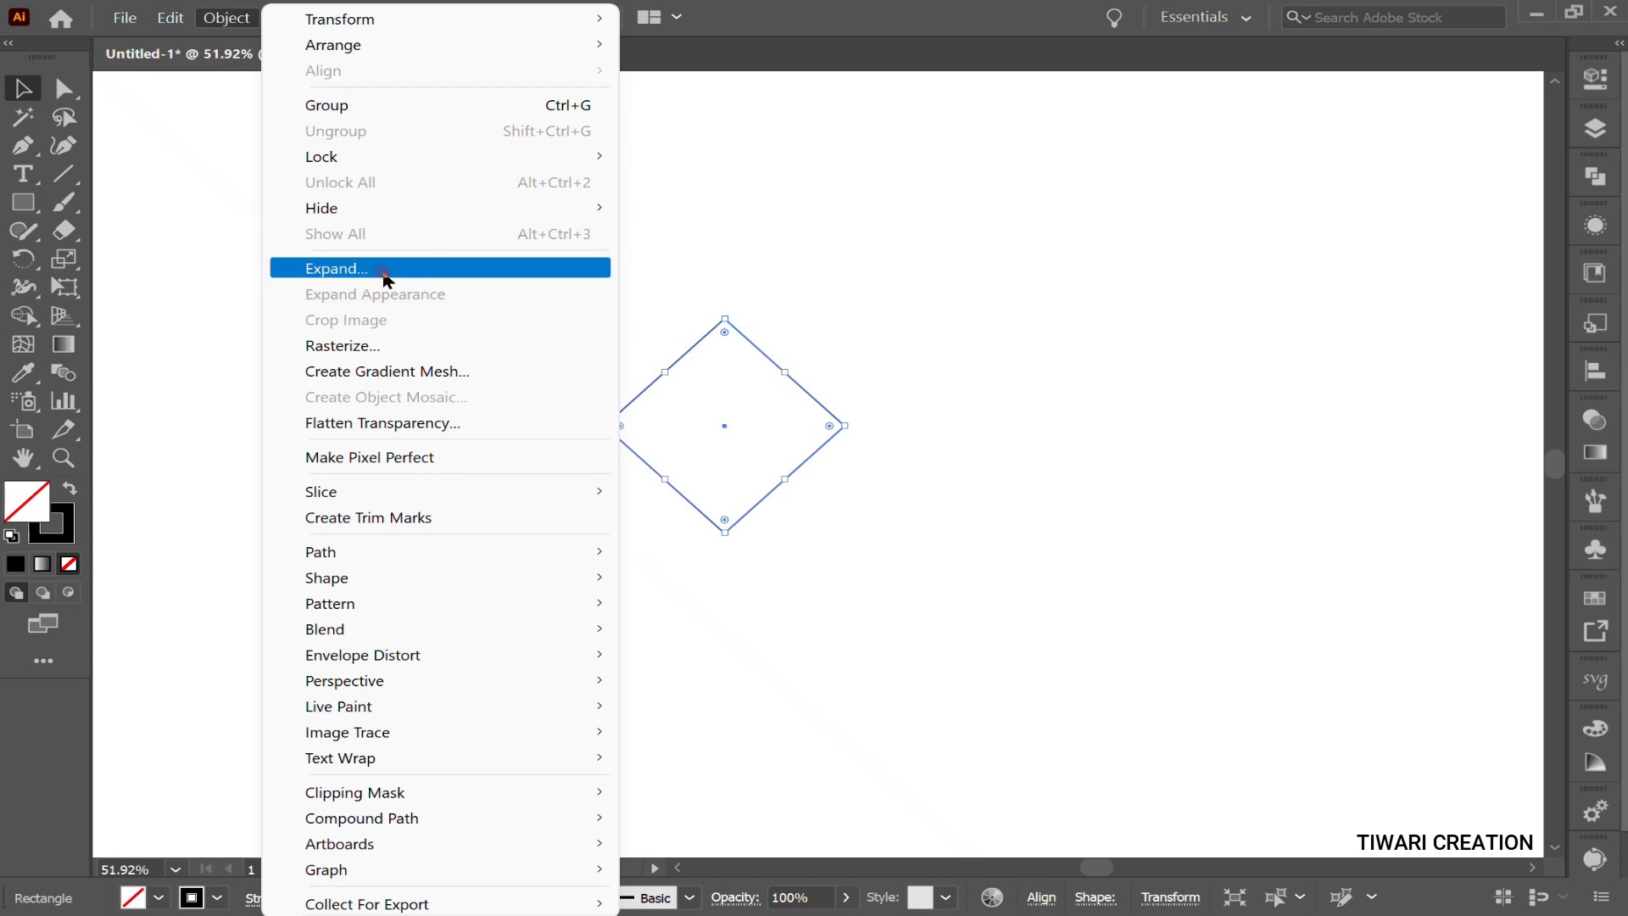
# - Expand the diamond's outline and flatten the shape vertically about its center, keeping its width
pyautogui.click(741, 605)
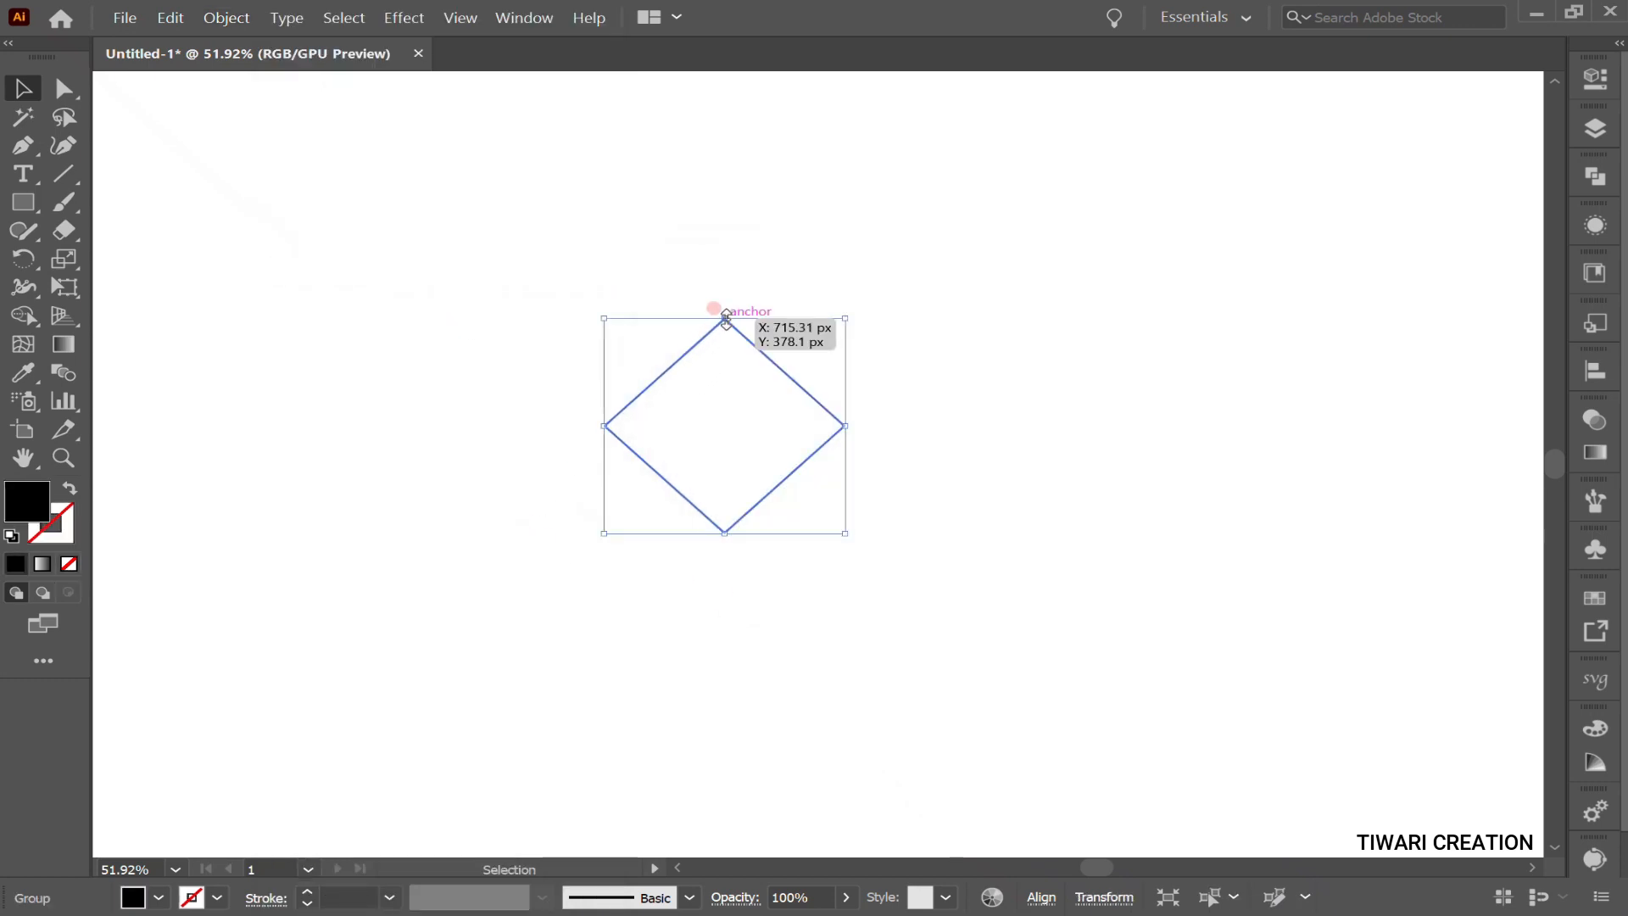
pyautogui.moveTo(726, 319); pyautogui.dragTo(736, 357)
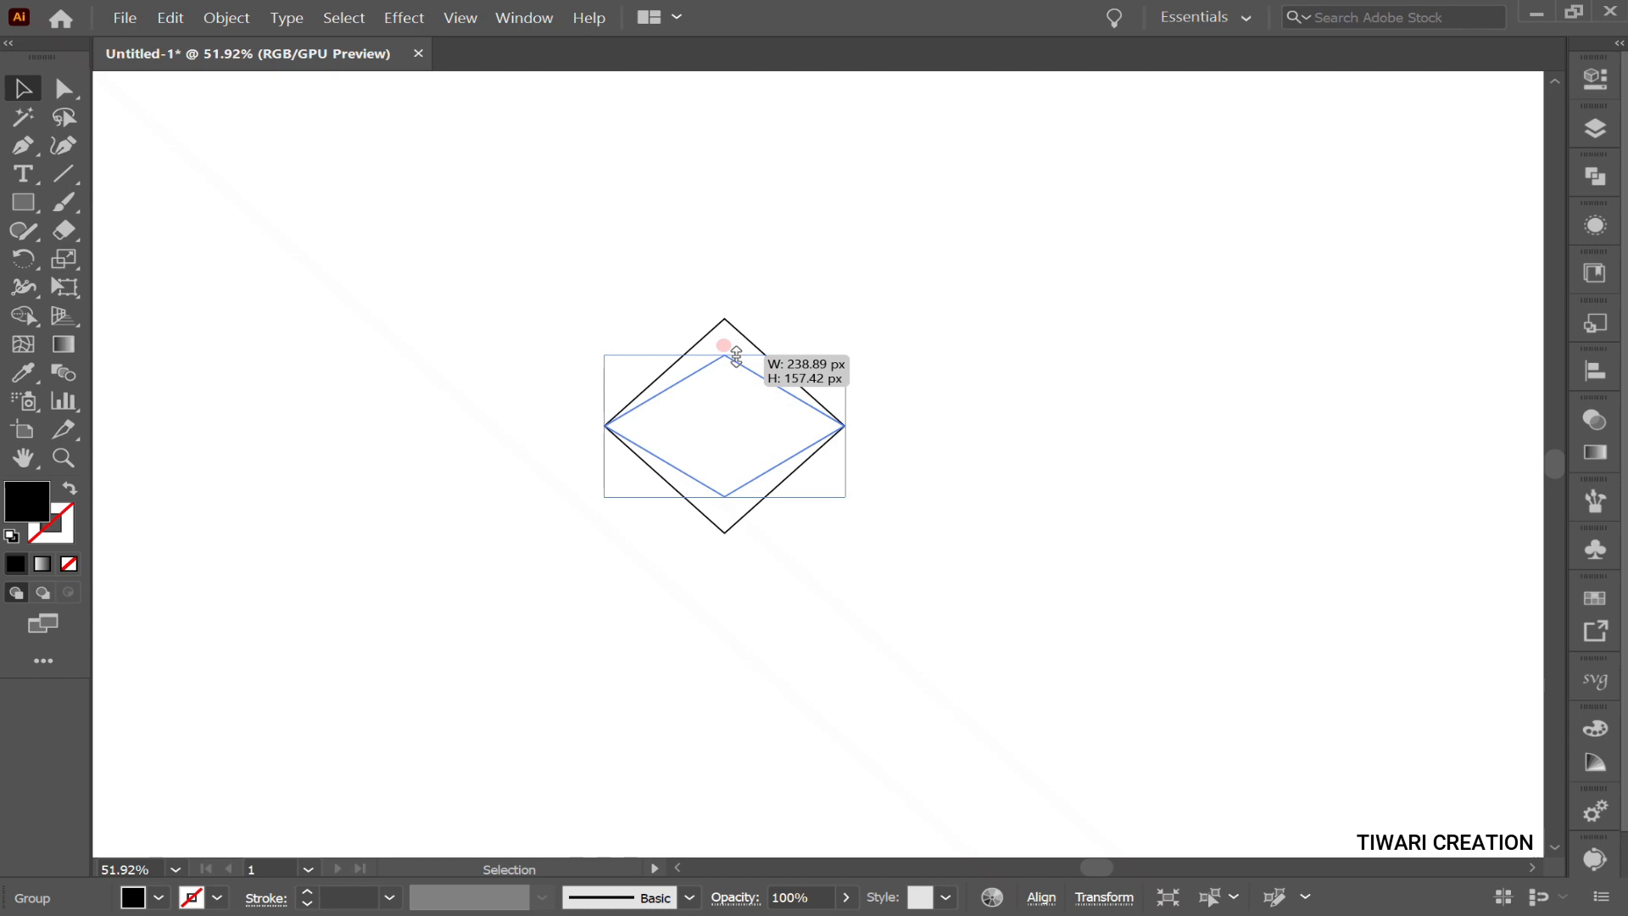
pyautogui.moveTo(736, 356); pyautogui.dragTo(734, 354)
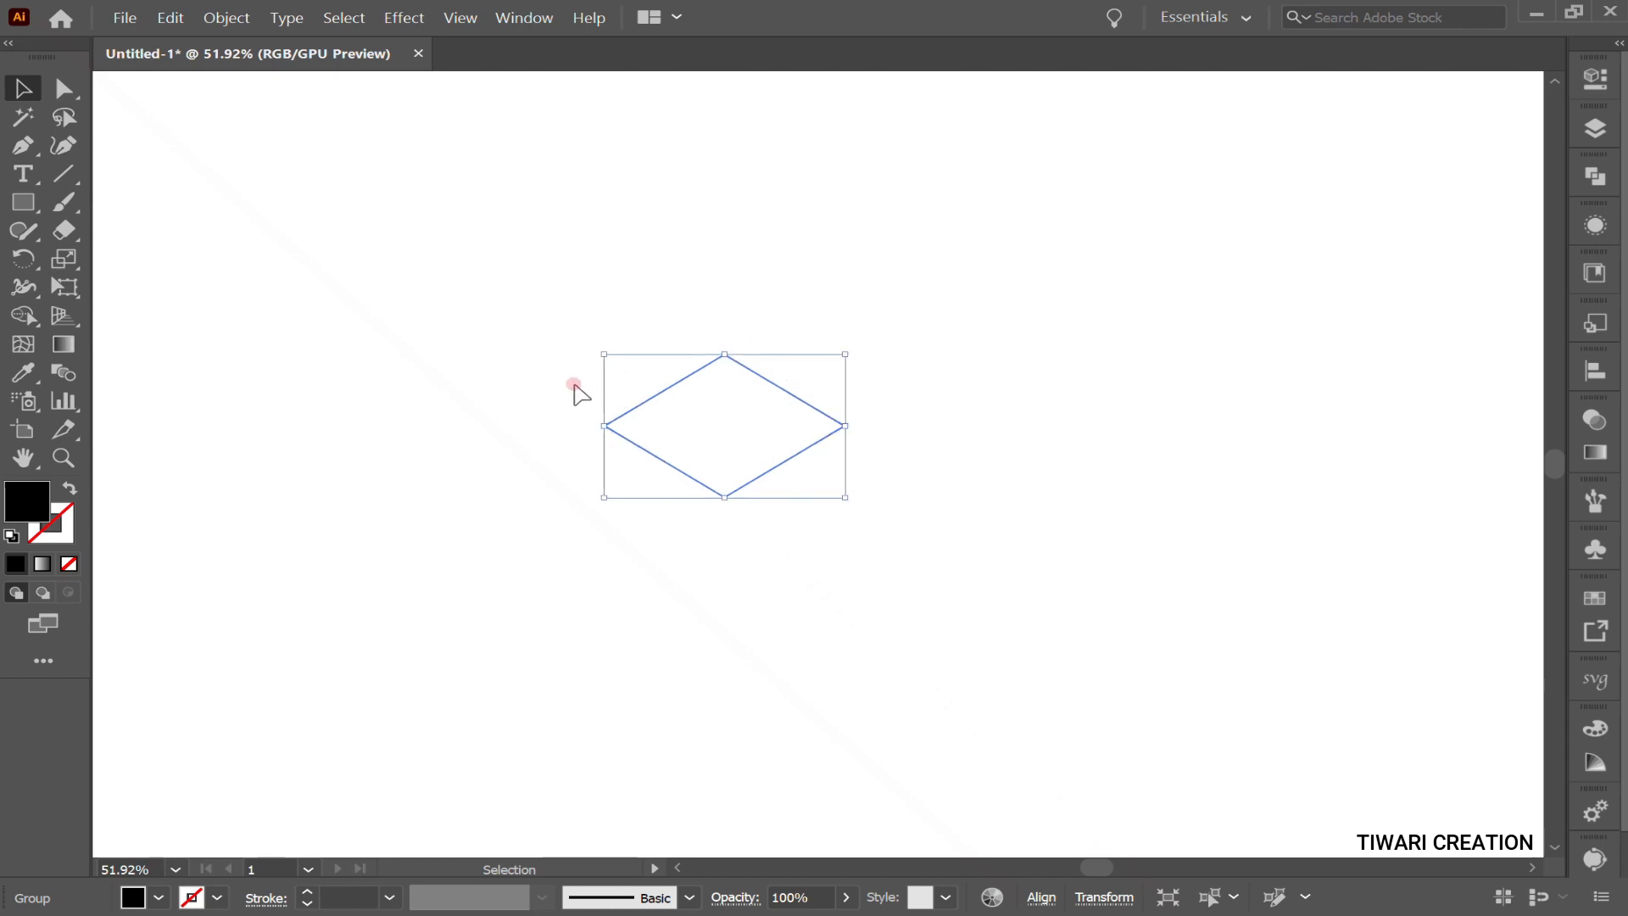
pyautogui.moveTo(726, 356); pyautogui.dragTo(727, 349)
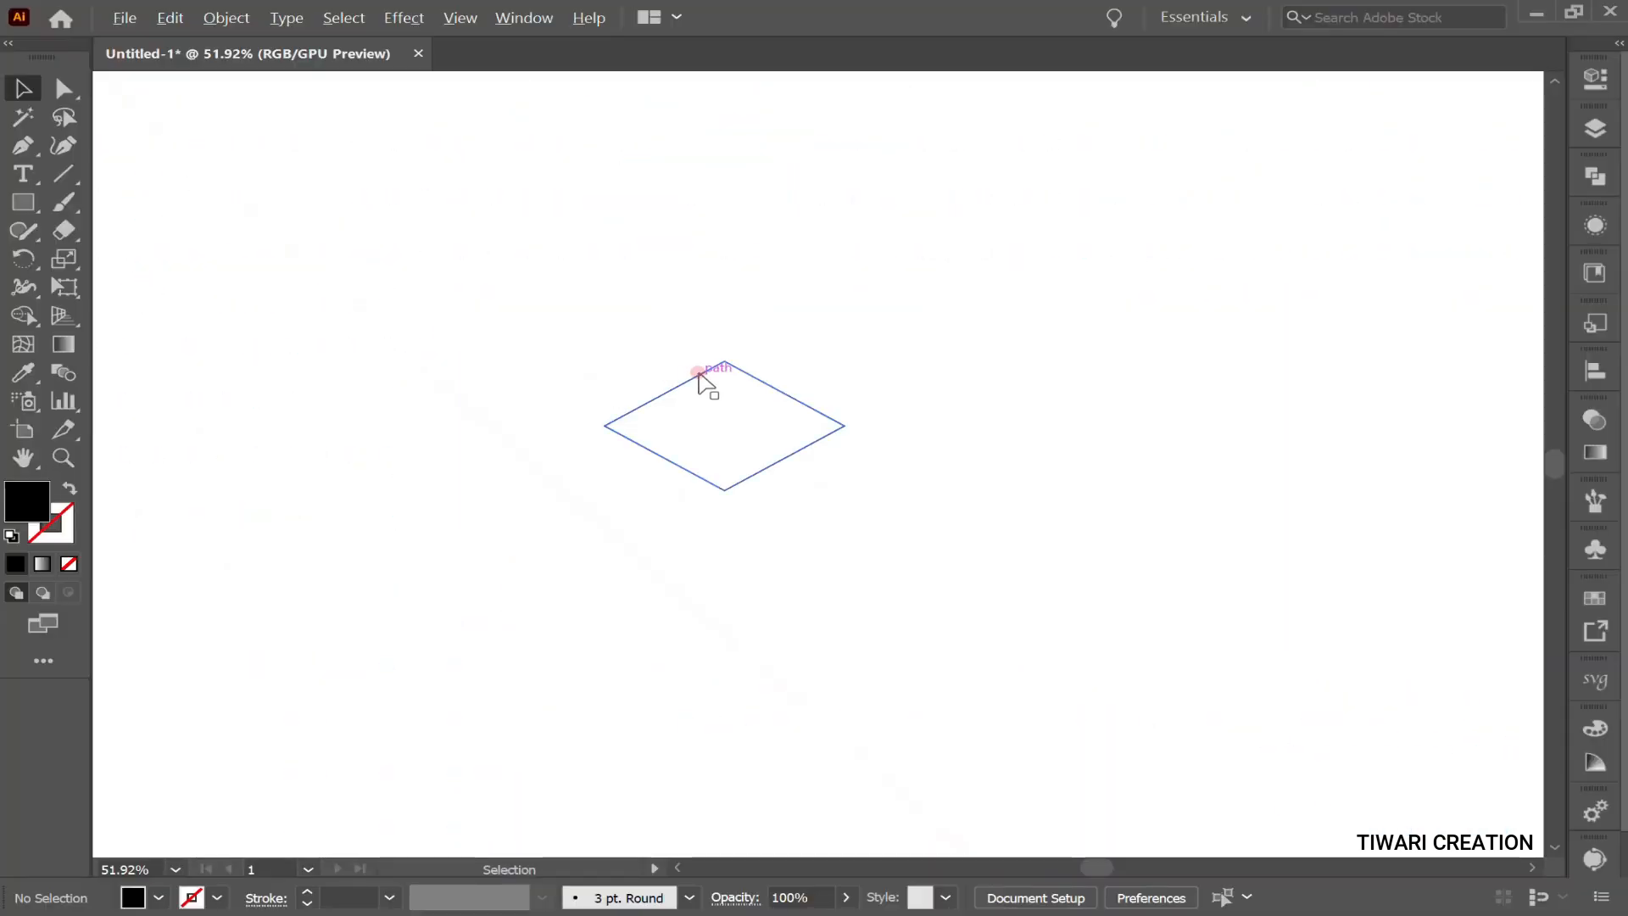
# - Duplicate the flattened rhombus straight down so the copy overlaps the original's lower half, and select both
pyautogui.moveTo(699, 373); pyautogui.dragTo(709, 446)
pyautogui.moveTo(563, 397); pyautogui.dragTo(932, 604)
pyautogui.hscroll(8, 767, 596)
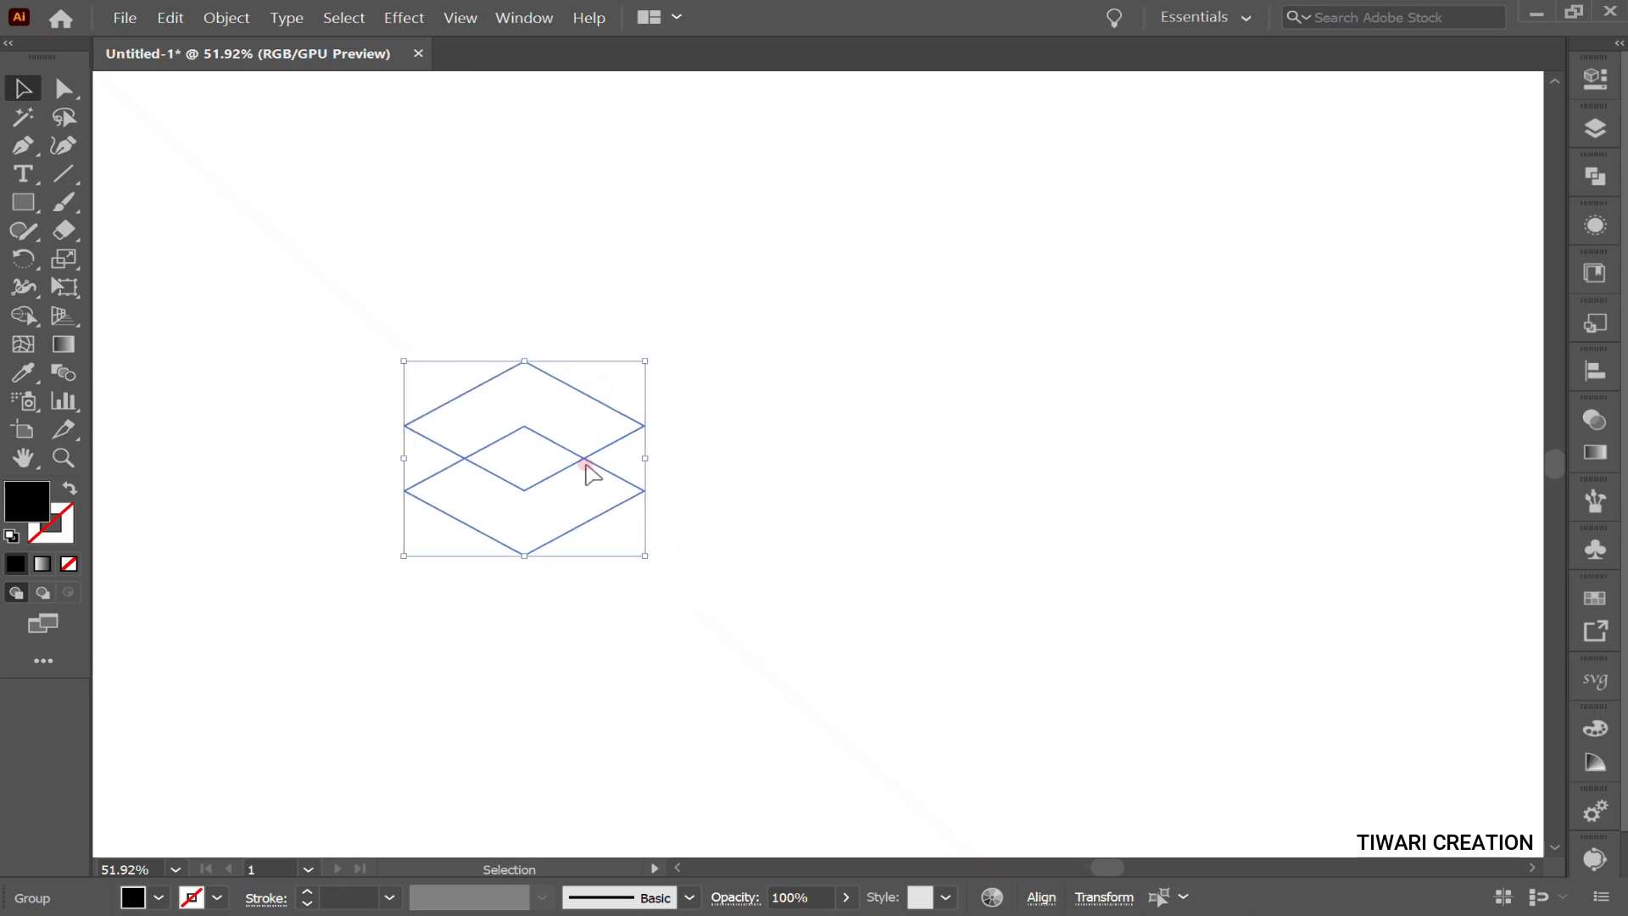
# - Place two rhombus copies beside the overlapping pair, stacked vertically with a clear gap between them
pyautogui.moveTo(598, 463); pyautogui.dragTo(1079, 353)
pyautogui.hotkey('ctrl', 'z')
pyautogui.press('v')
pyautogui.click(675, 442)
pyautogui.moveTo(625, 416); pyautogui.dragTo(1126, 520)
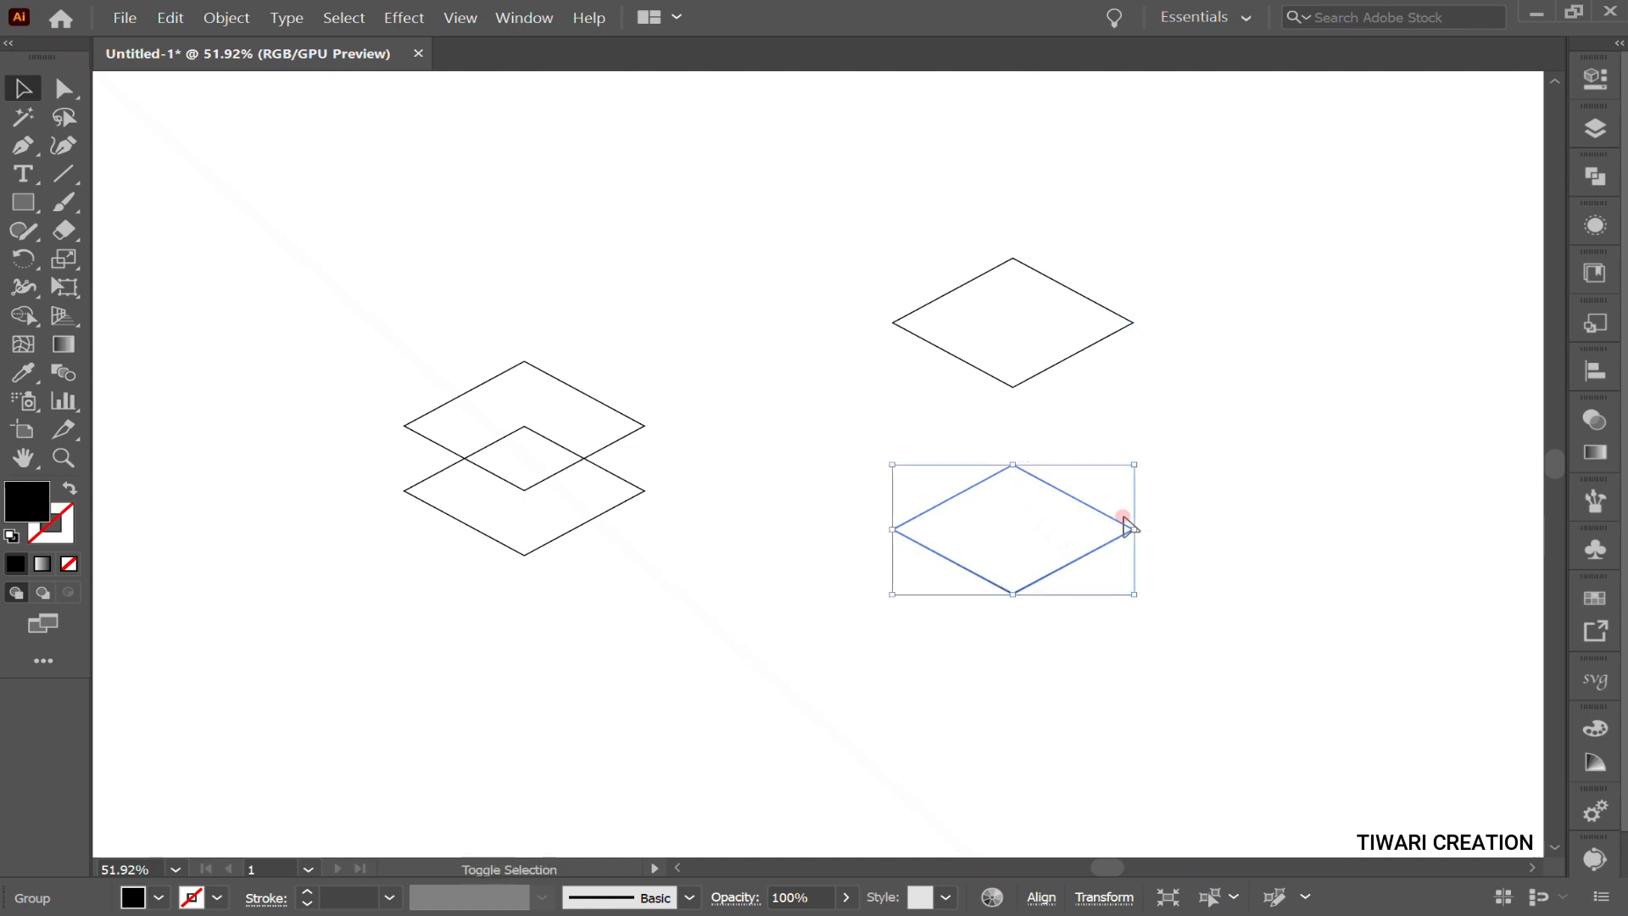
pyautogui.click(804, 503)
# - Draw vertical Pen lines joining the left, top and right corners of the two overlapping rhombuses
pyautogui.click(23, 145)
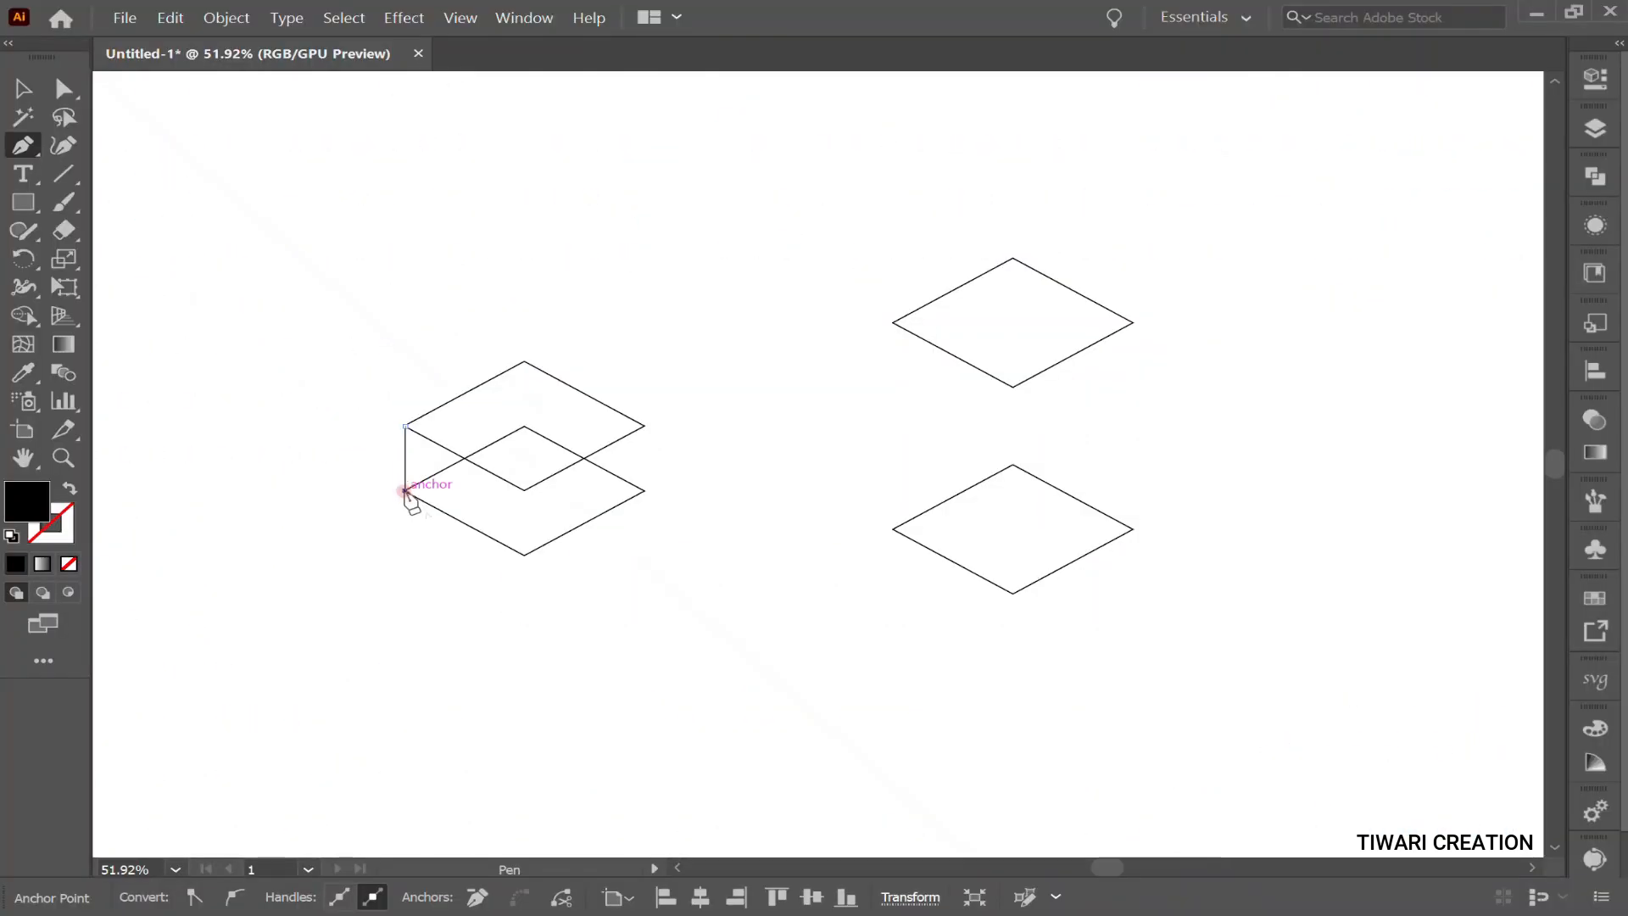
pyautogui.press('Escape')
pyautogui.click(524, 361)
pyautogui.click(524, 426)
pyautogui.press('Escape')
pyautogui.click(645, 425)
pyautogui.click(644, 491)
pyautogui.press('Escape')
# - Draw vertical Pen lines joining the left, bottom and right corners of the two widely spaced rhombuses
pyautogui.click(893, 323)
pyautogui.click(892, 529)
pyautogui.click(1012, 386)
pyautogui.click(1013, 594)
pyautogui.press('Escape')
pyautogui.click(1133, 323)
pyautogui.click(1133, 529)
pyautogui.press('Escape')
pyautogui.press('v')
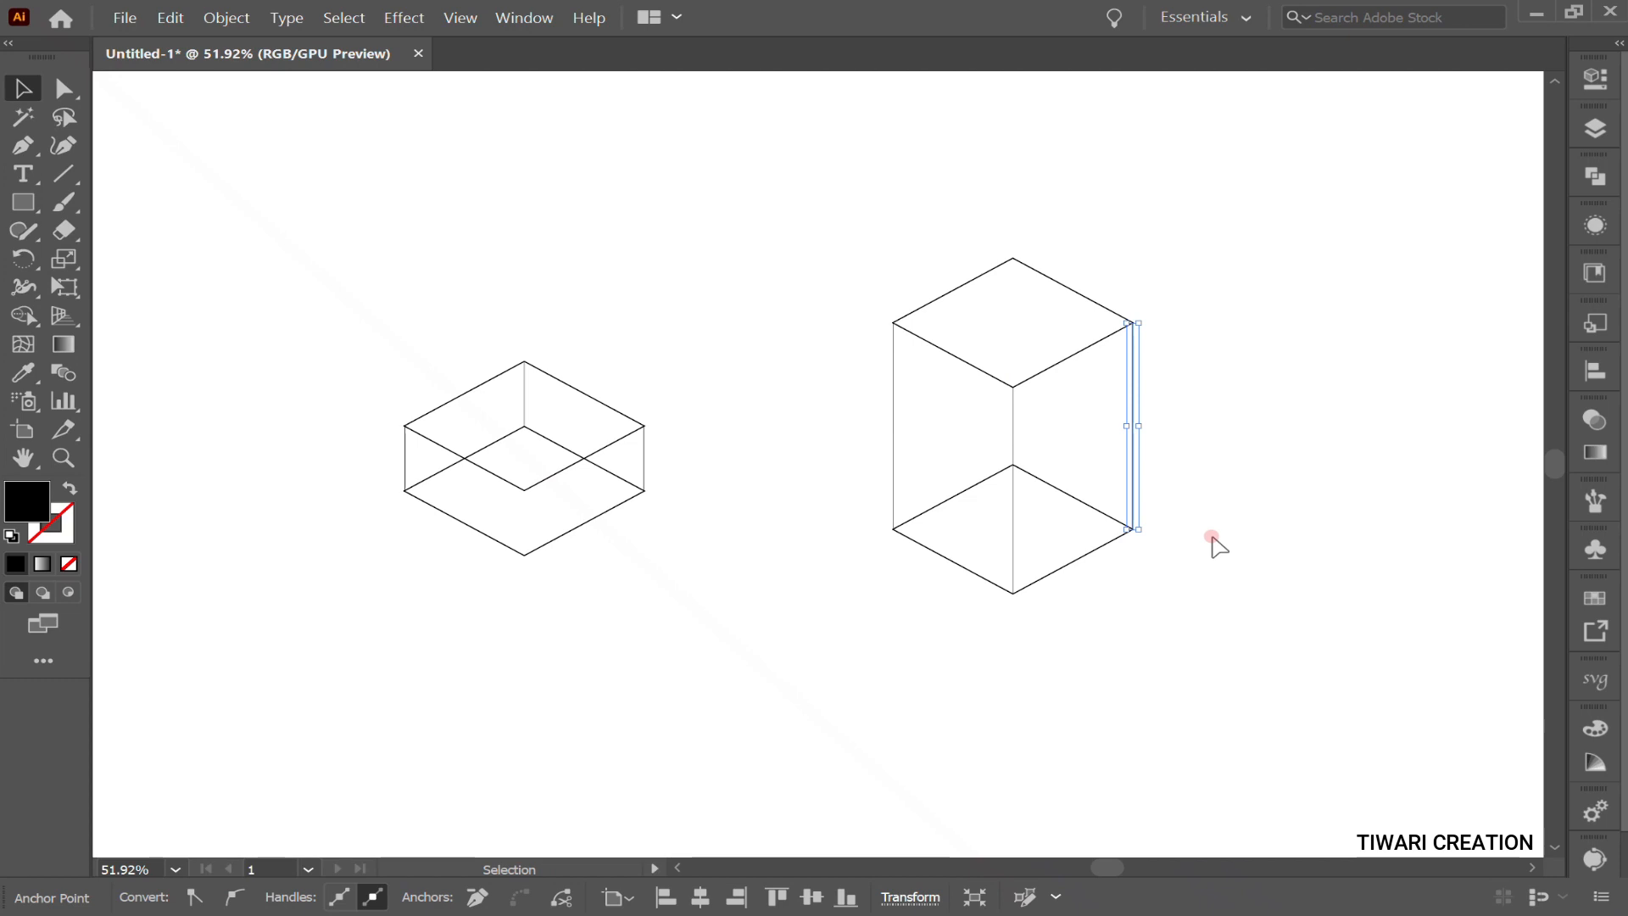
pyautogui.click(1213, 541)
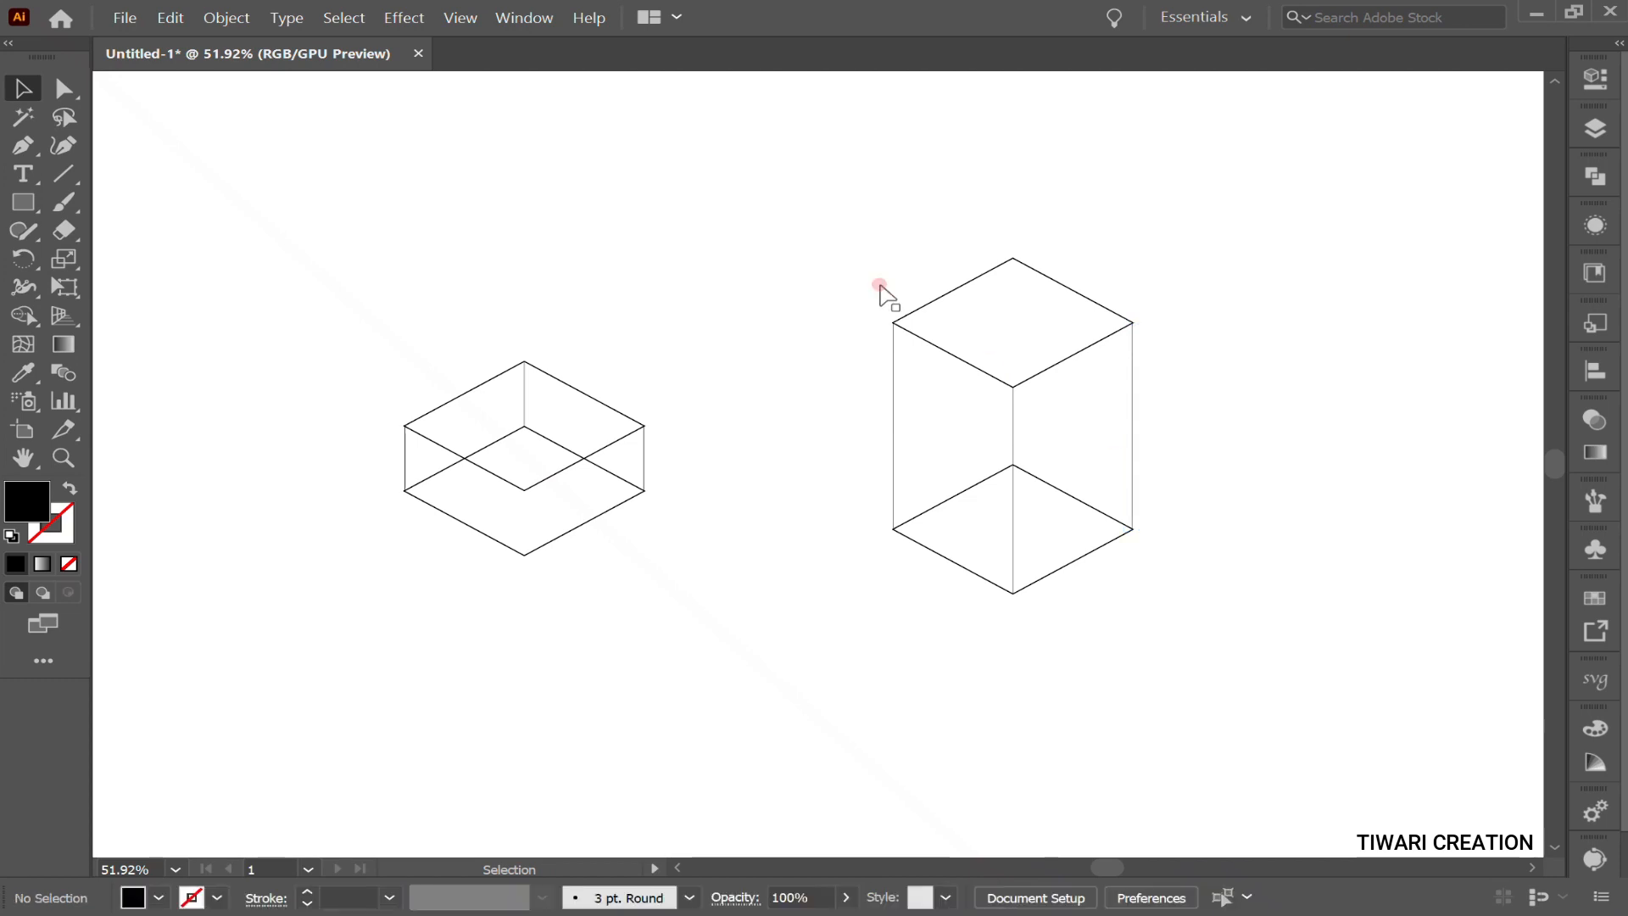
# - Select all paths and use Shape Builder to form the low box's two back walls and its floor
pyautogui.hotkey('ctrl', 'a')
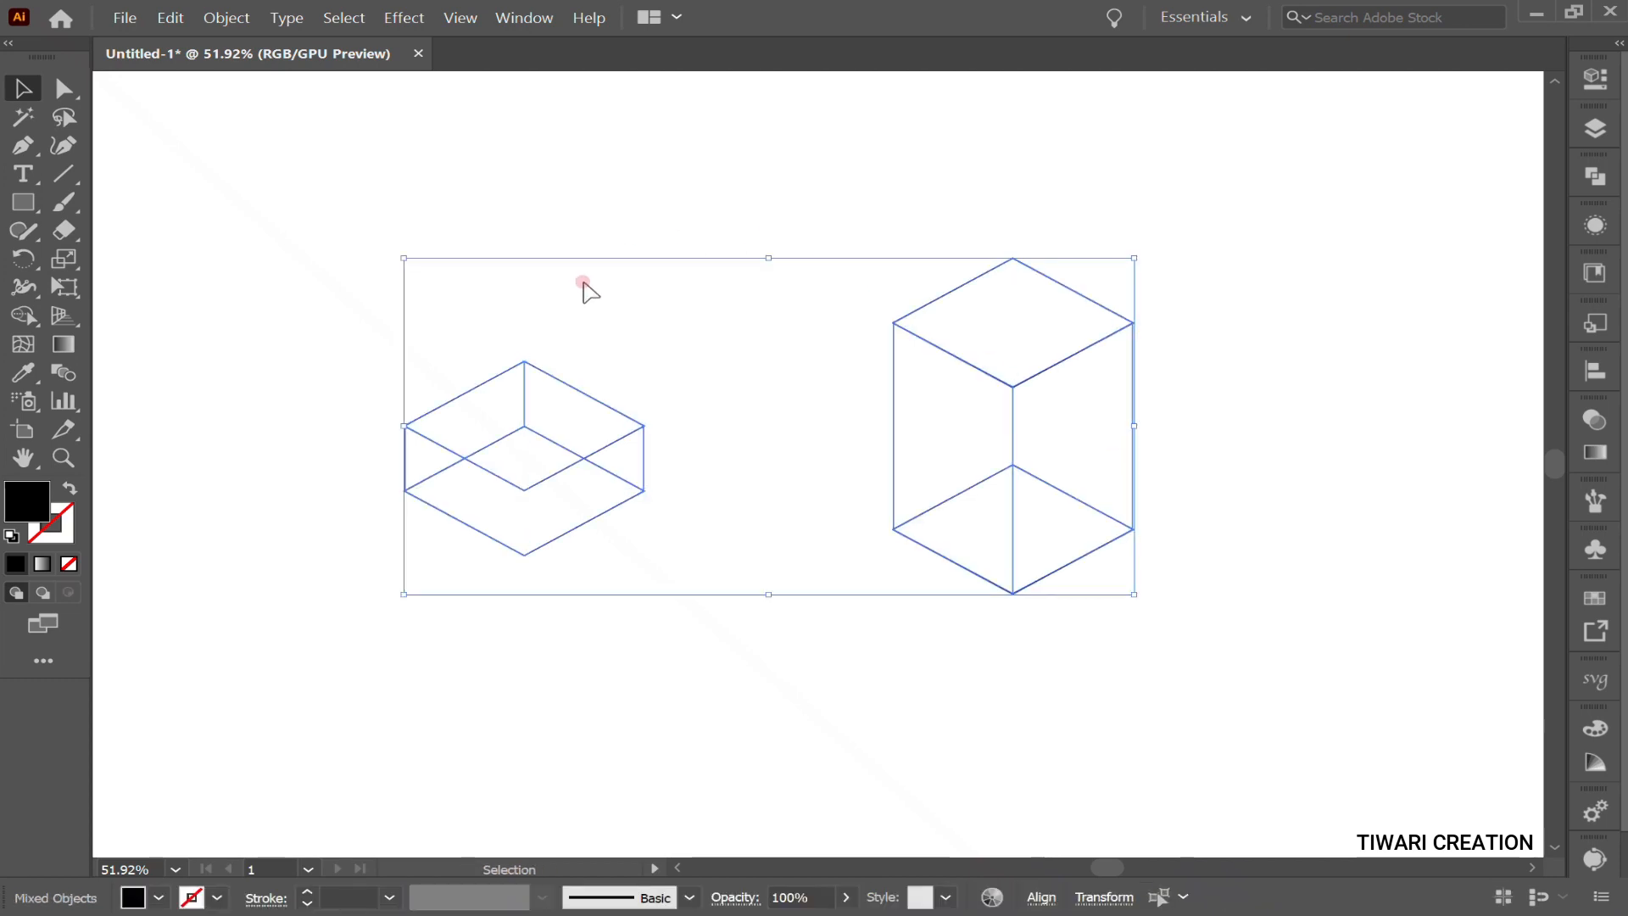
pyautogui.hotkey('shift', 'm')
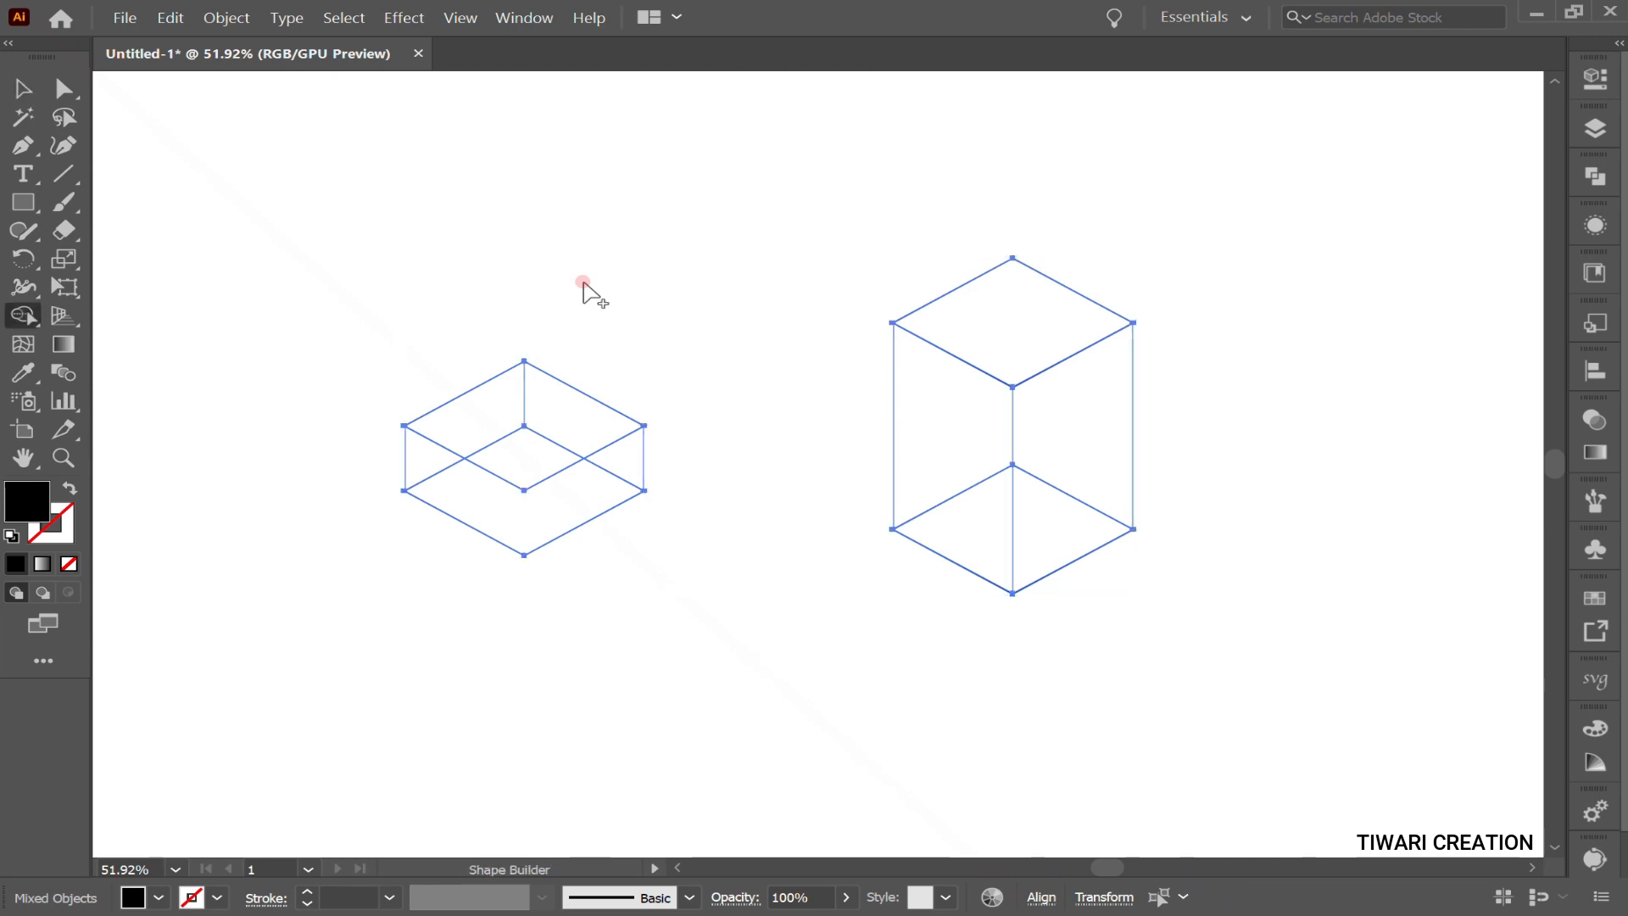
pyautogui.click(429, 450)
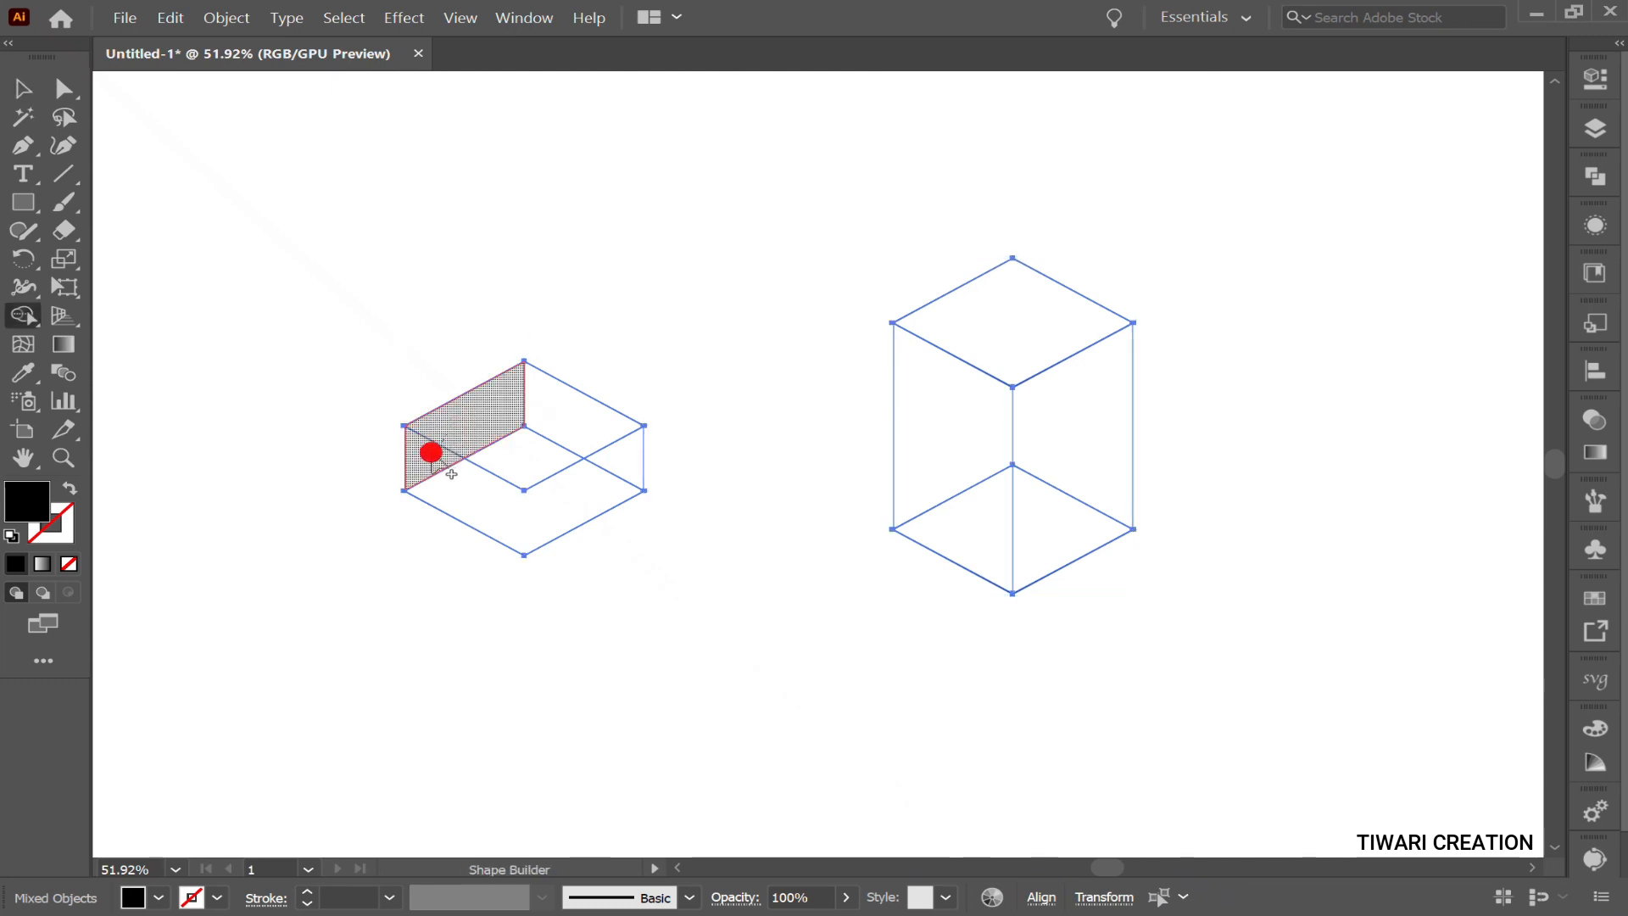
pyautogui.click(585, 436)
pyautogui.moveTo(538, 469); pyautogui.dragTo(483, 477)
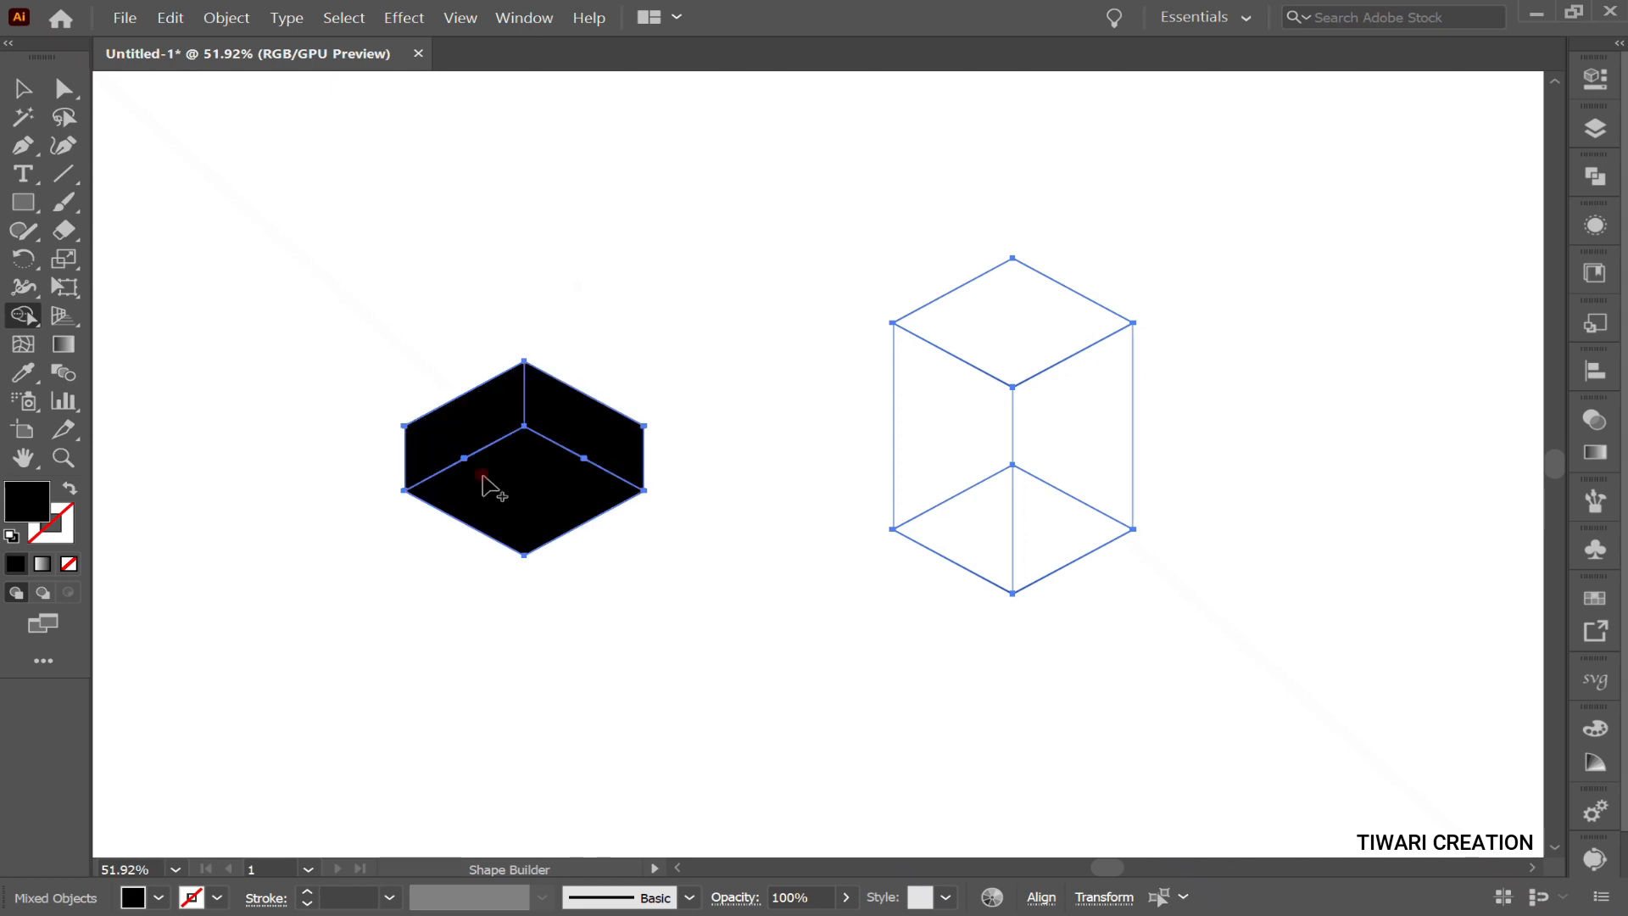
# - Merge the tall box's regions into two front walls with Shape Builder and remove its top face
pyautogui.moveTo(952, 390); pyautogui.dragTo(988, 520)
pyautogui.moveTo(1100, 441); pyautogui.dragTo(1045, 537)
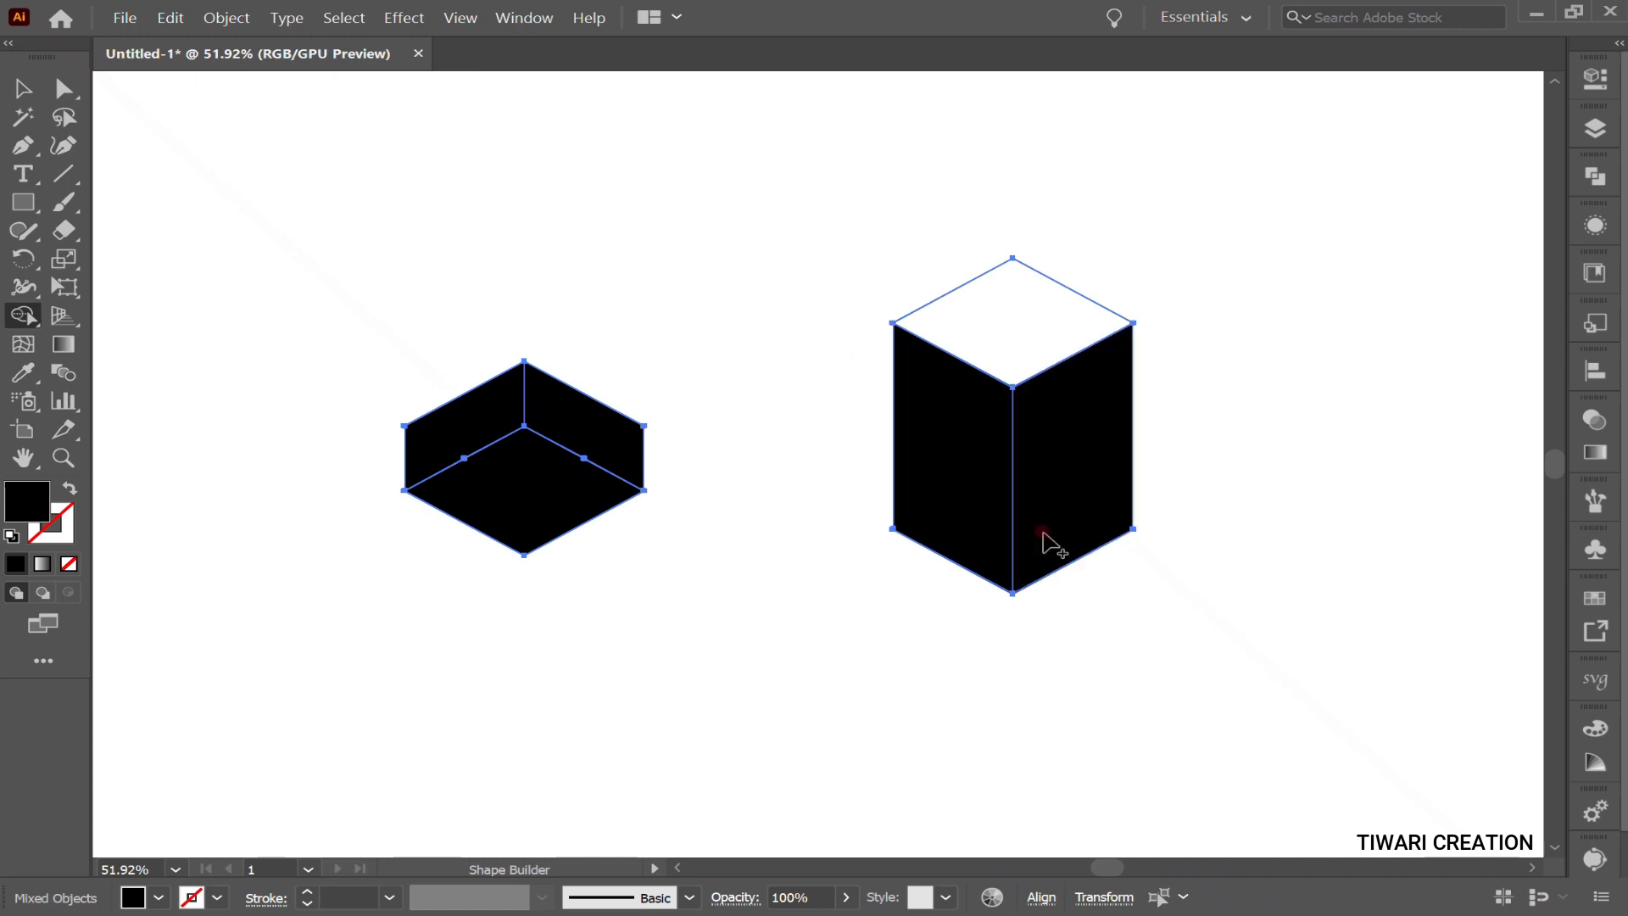
pyautogui.keyDown('alt'); pyautogui.click(1033, 317); pyautogui.keyUp('alt')
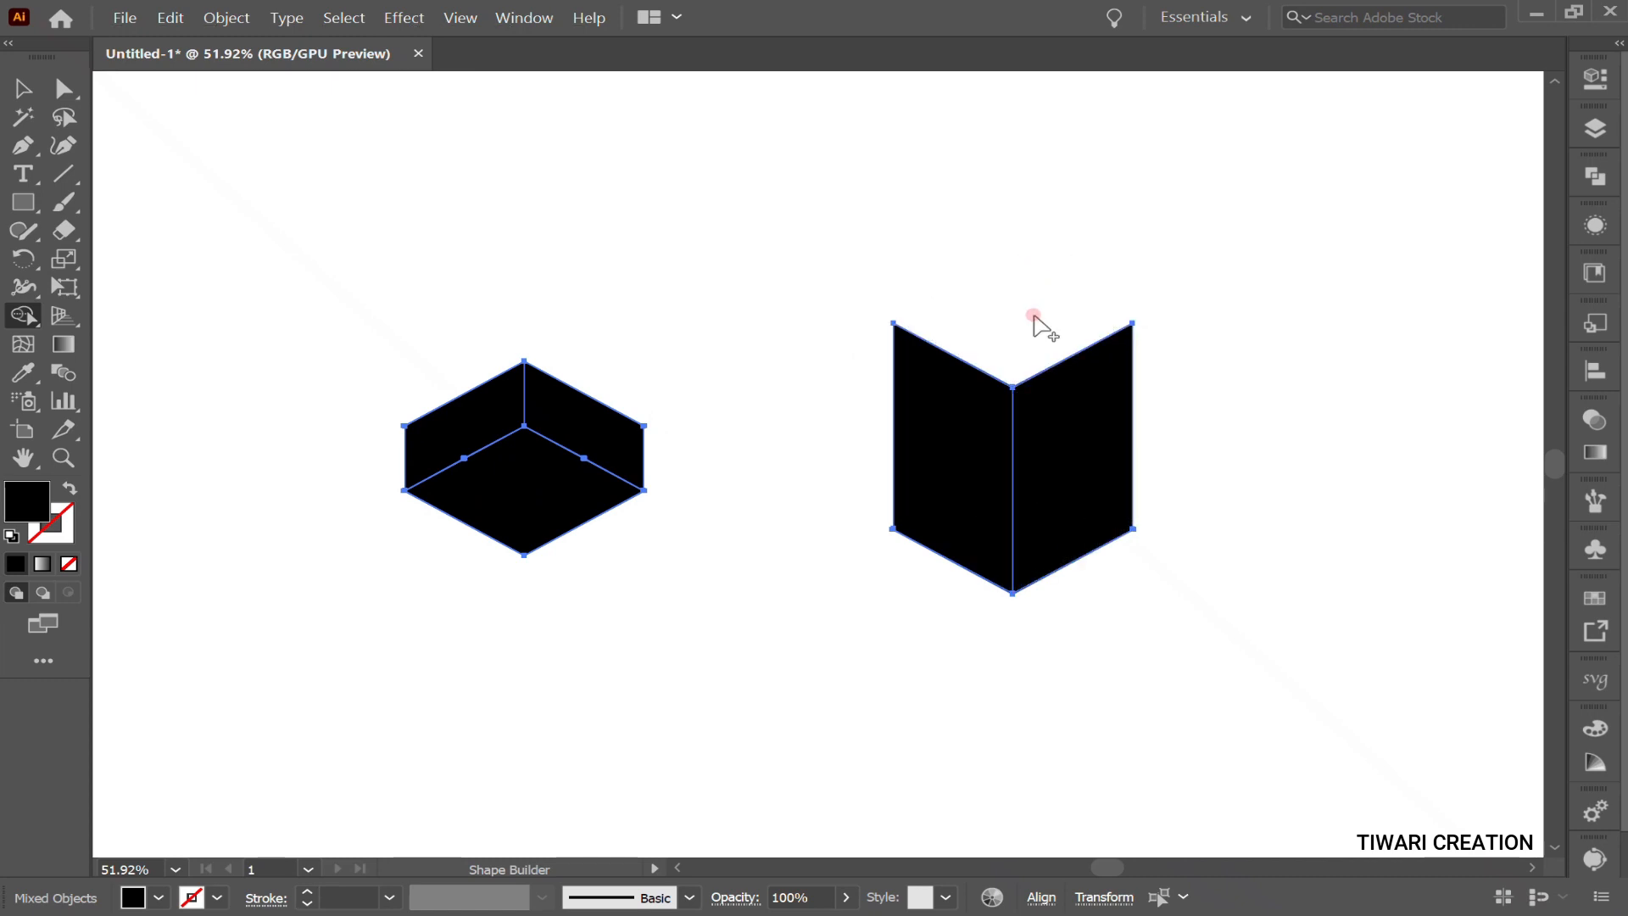
pyautogui.press('v')
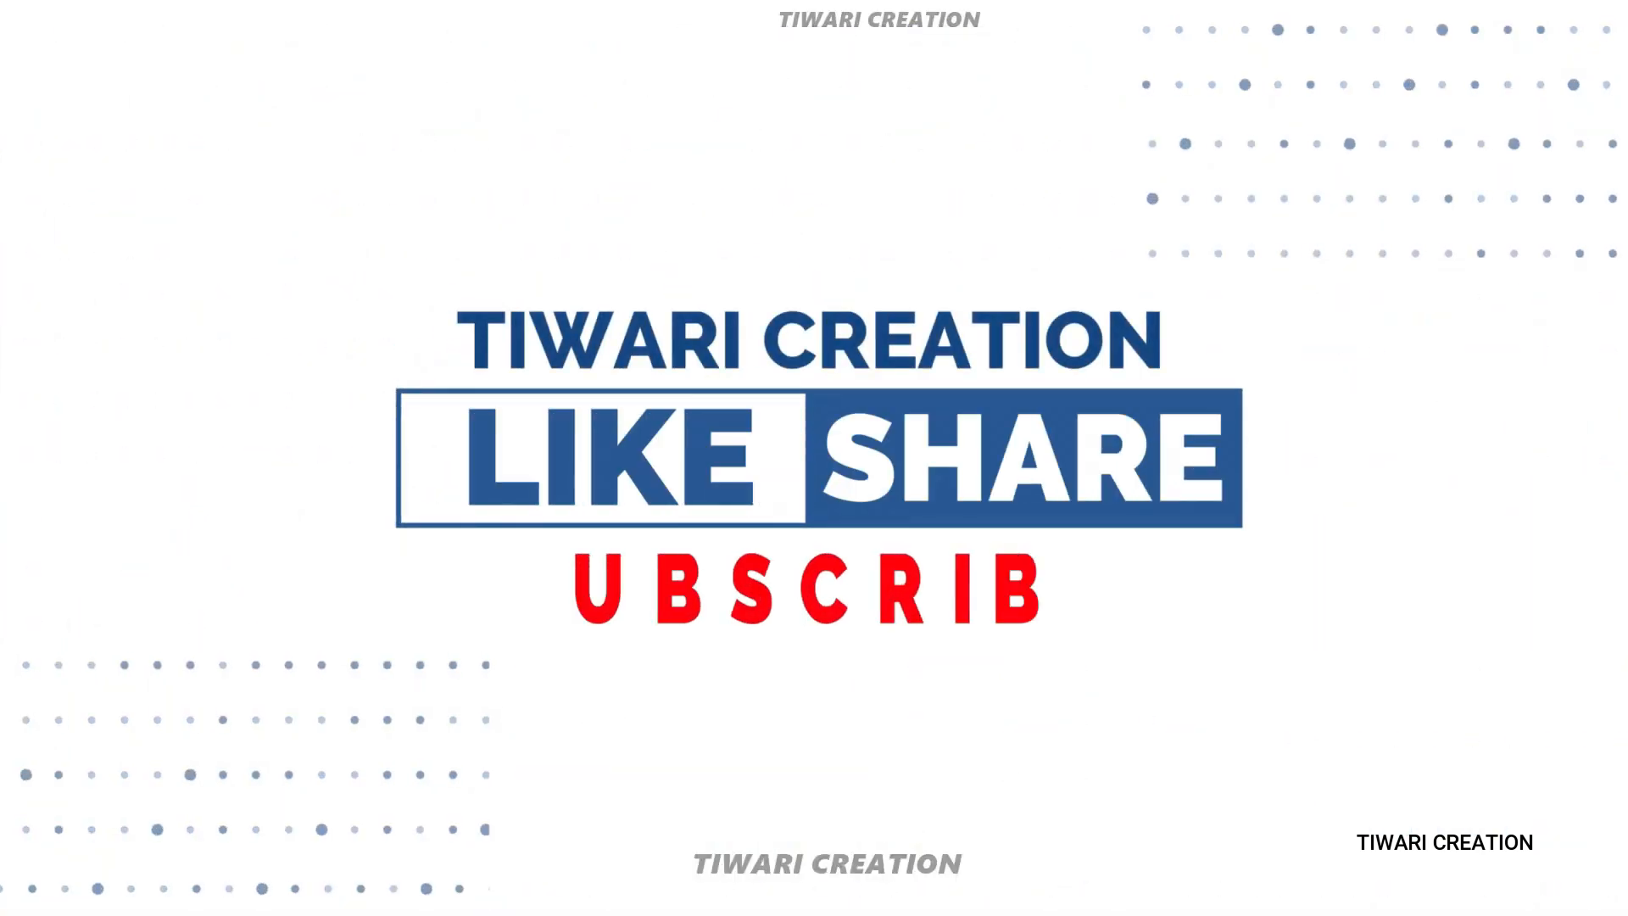
pyautogui.click(574, 436)
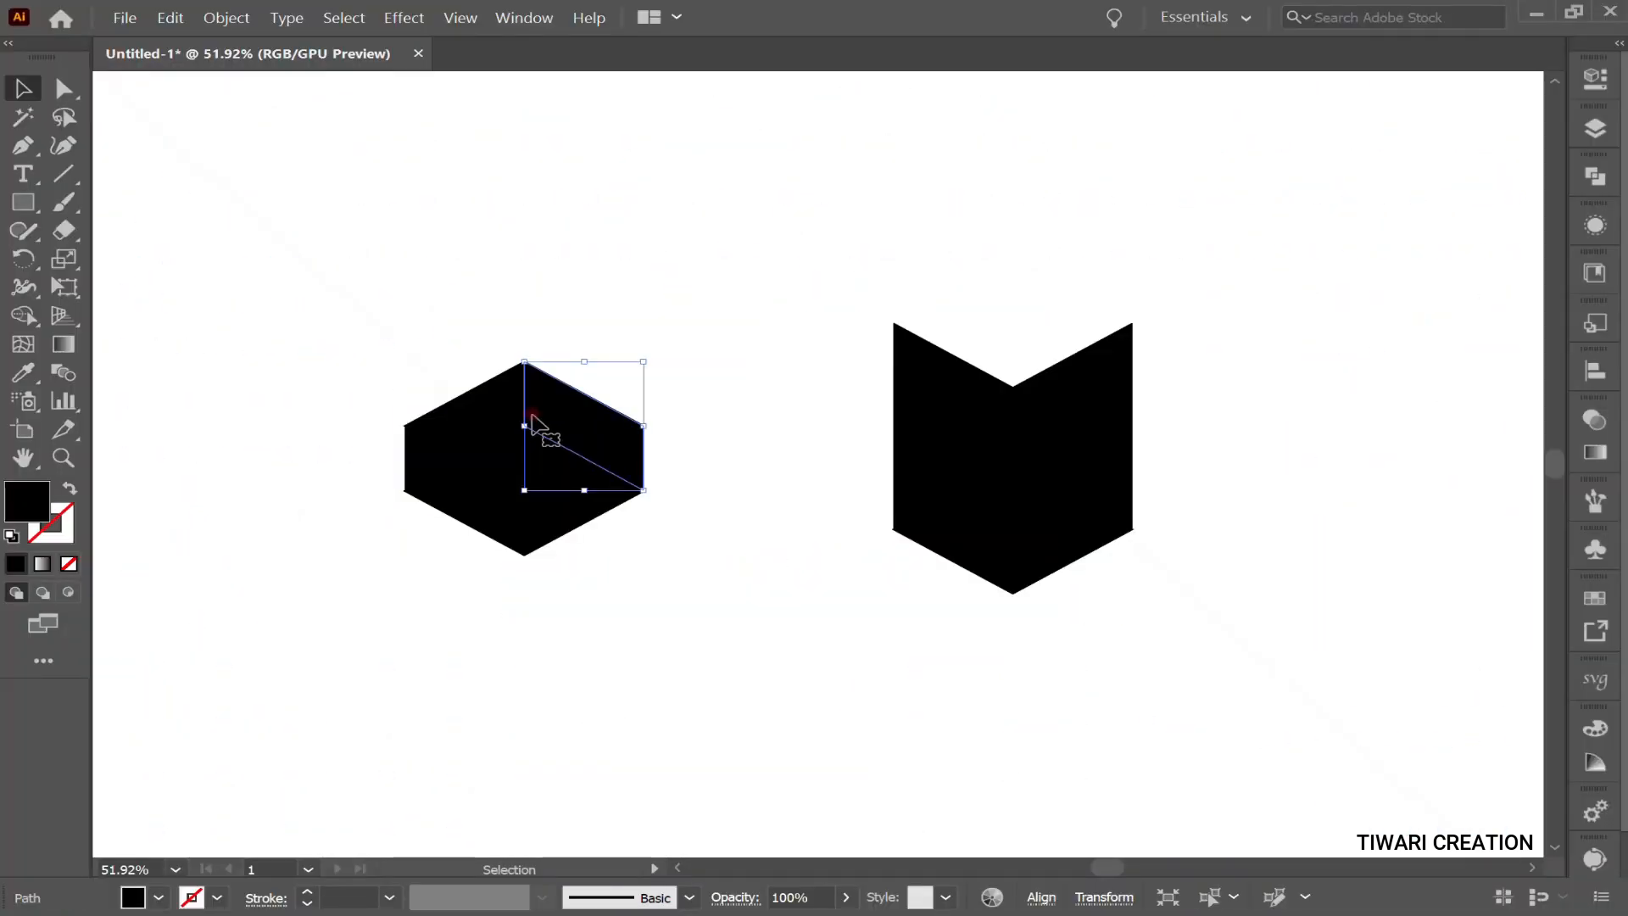
pyautogui.moveTo(380, 357); pyautogui.dragTo(700, 593)
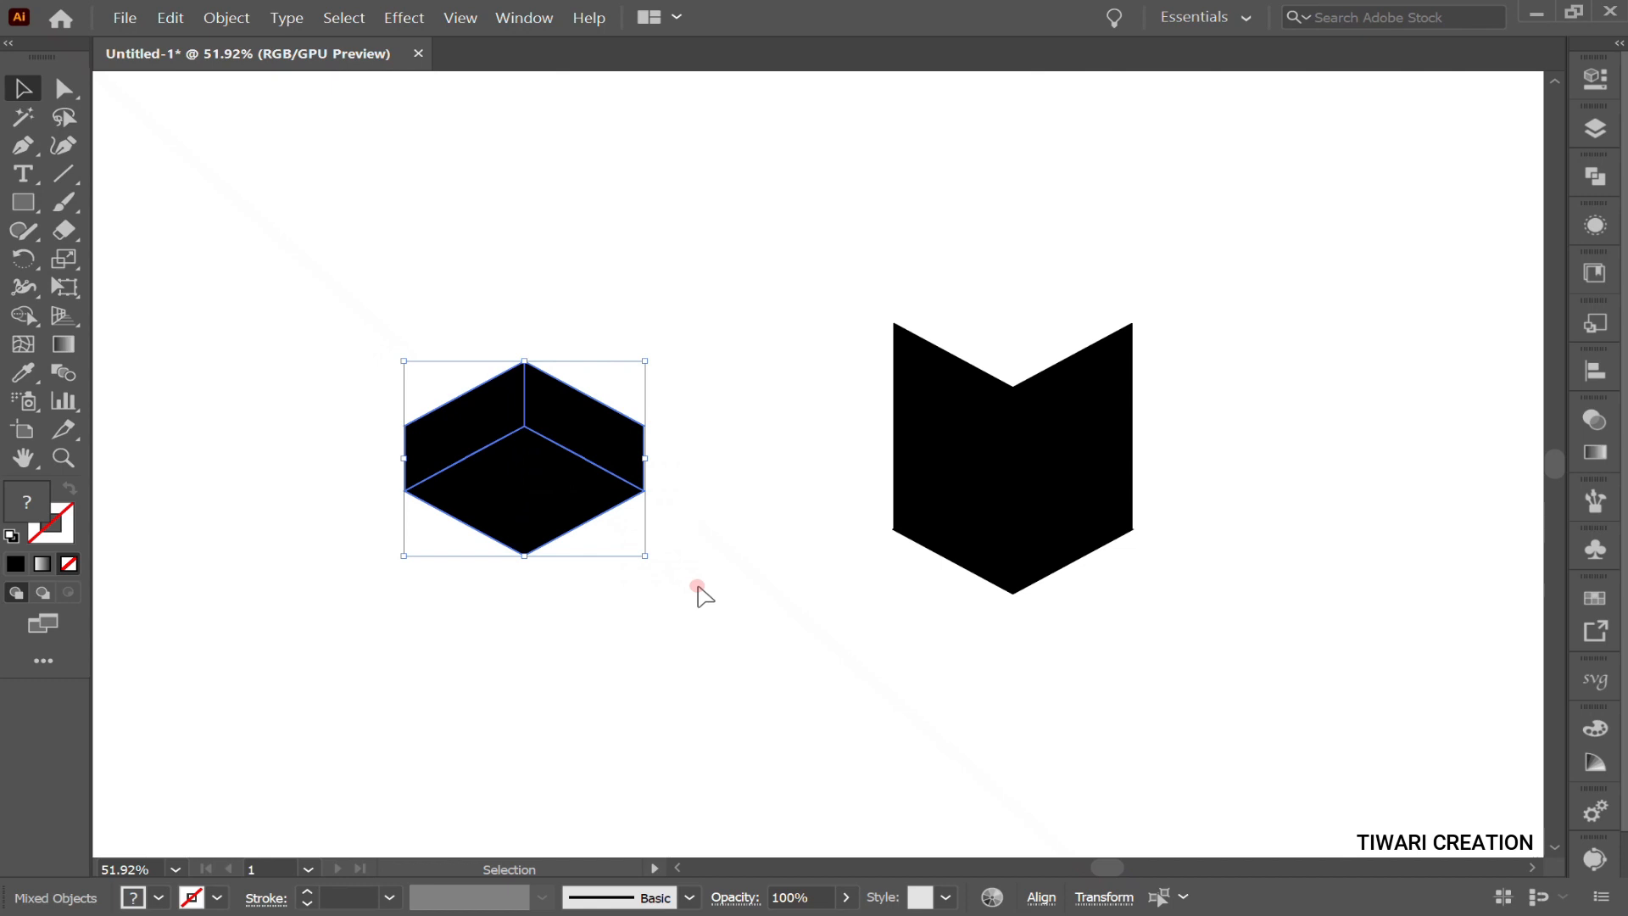
pyautogui.press('ctrl')
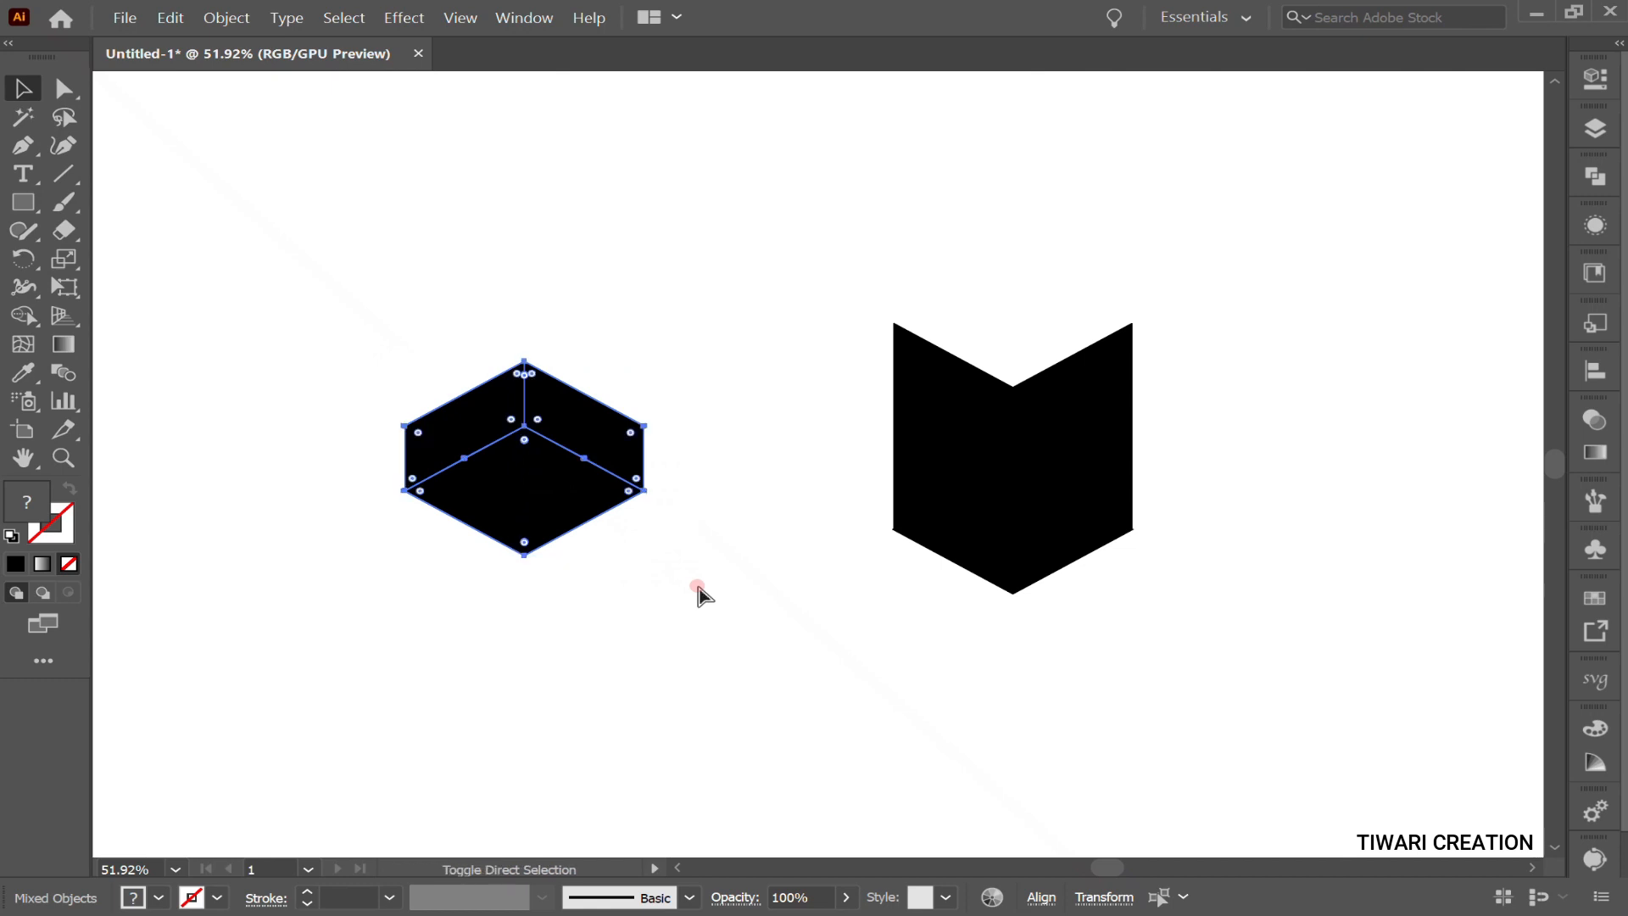
pyautogui.click(700, 596)
# - Move the low box's two back walls and floor together toward the artboard's lower left, and delete the leftover paths
pyautogui.click(484, 429)
pyautogui.keyDown('shift'); pyautogui.click(567, 421); pyautogui.keyUp('shift')
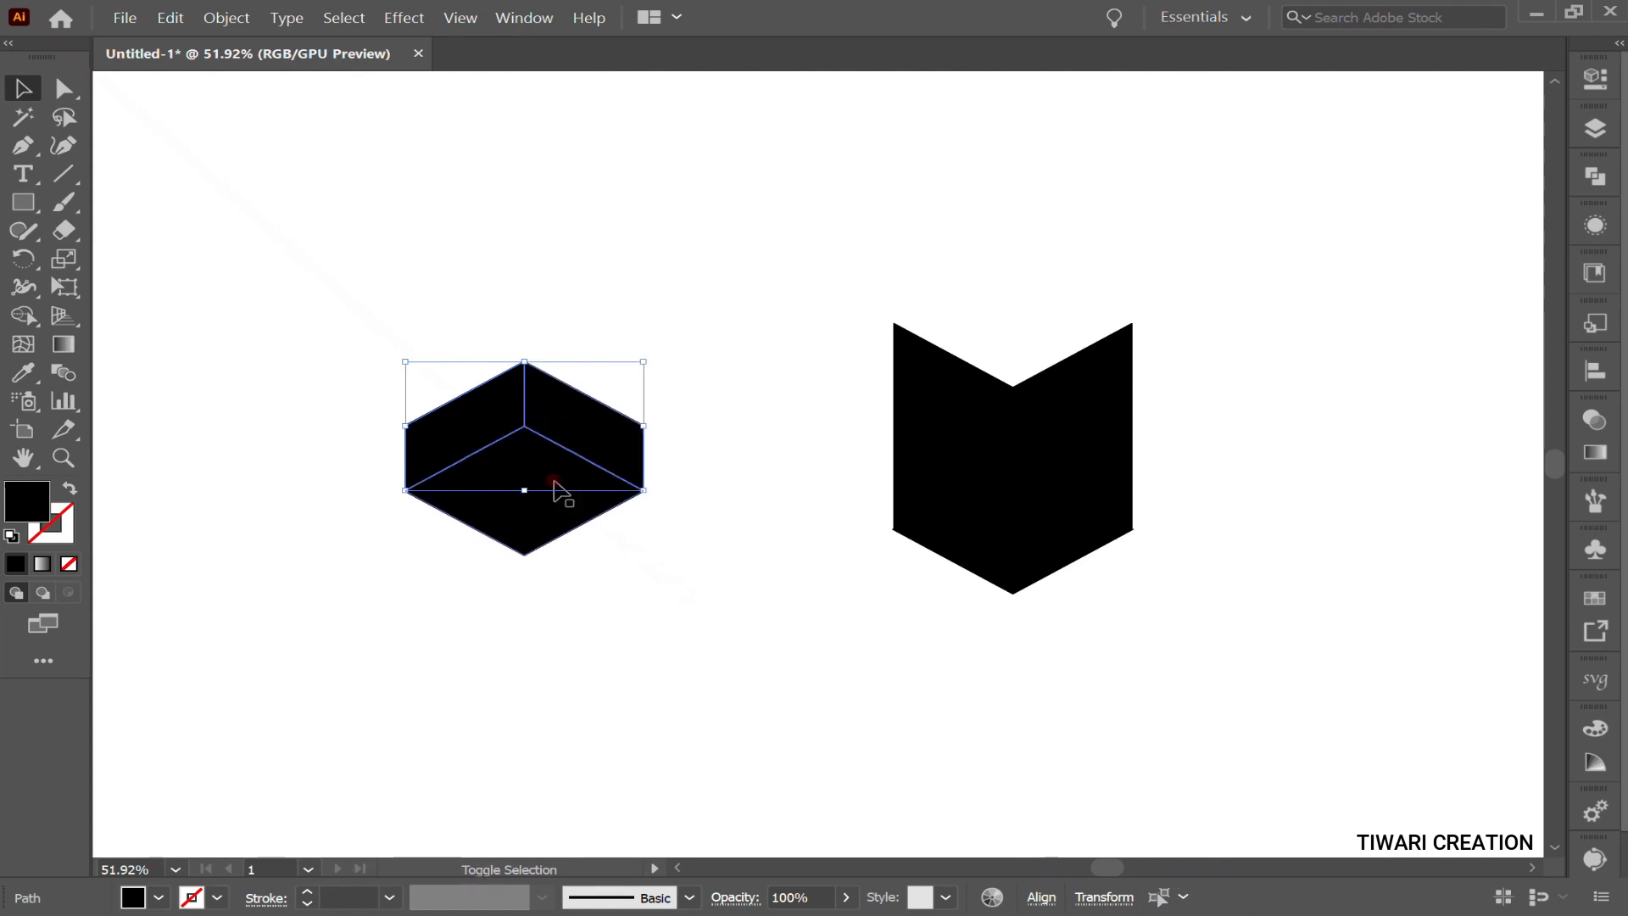
pyautogui.keyDown('shift'); pyautogui.click(533, 515); pyautogui.keyUp('shift')
pyautogui.moveTo(533, 514); pyautogui.dragTo(360, 752)
pyautogui.moveTo(374, 338); pyautogui.dragTo(683, 553)
pyautogui.press('Delete')
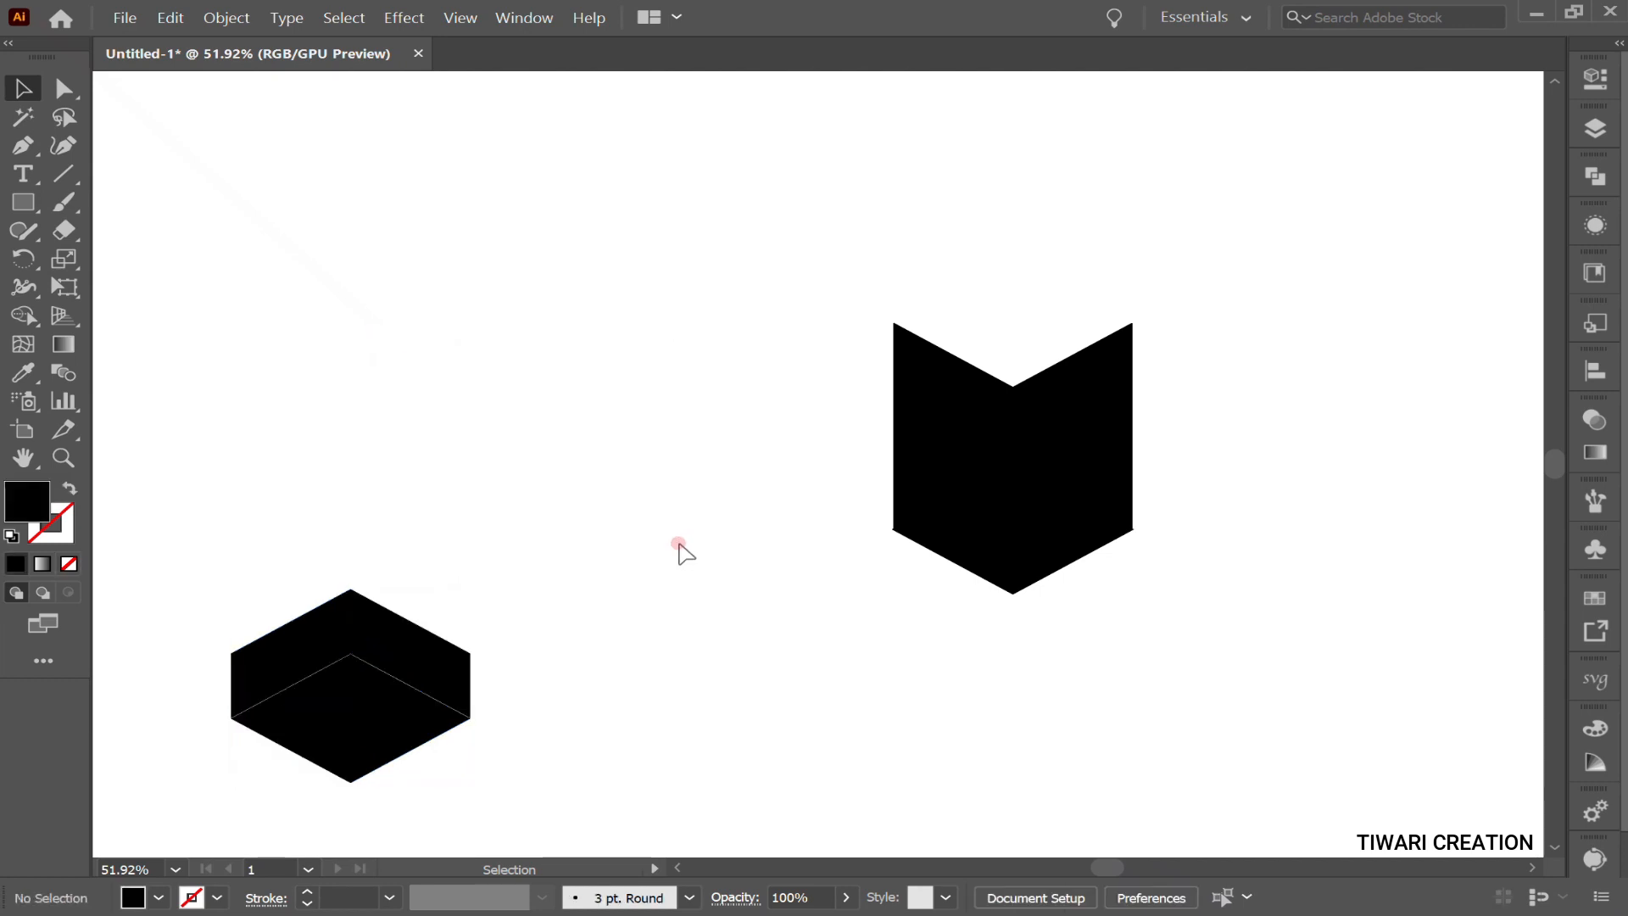
pyautogui.click(981, 477)
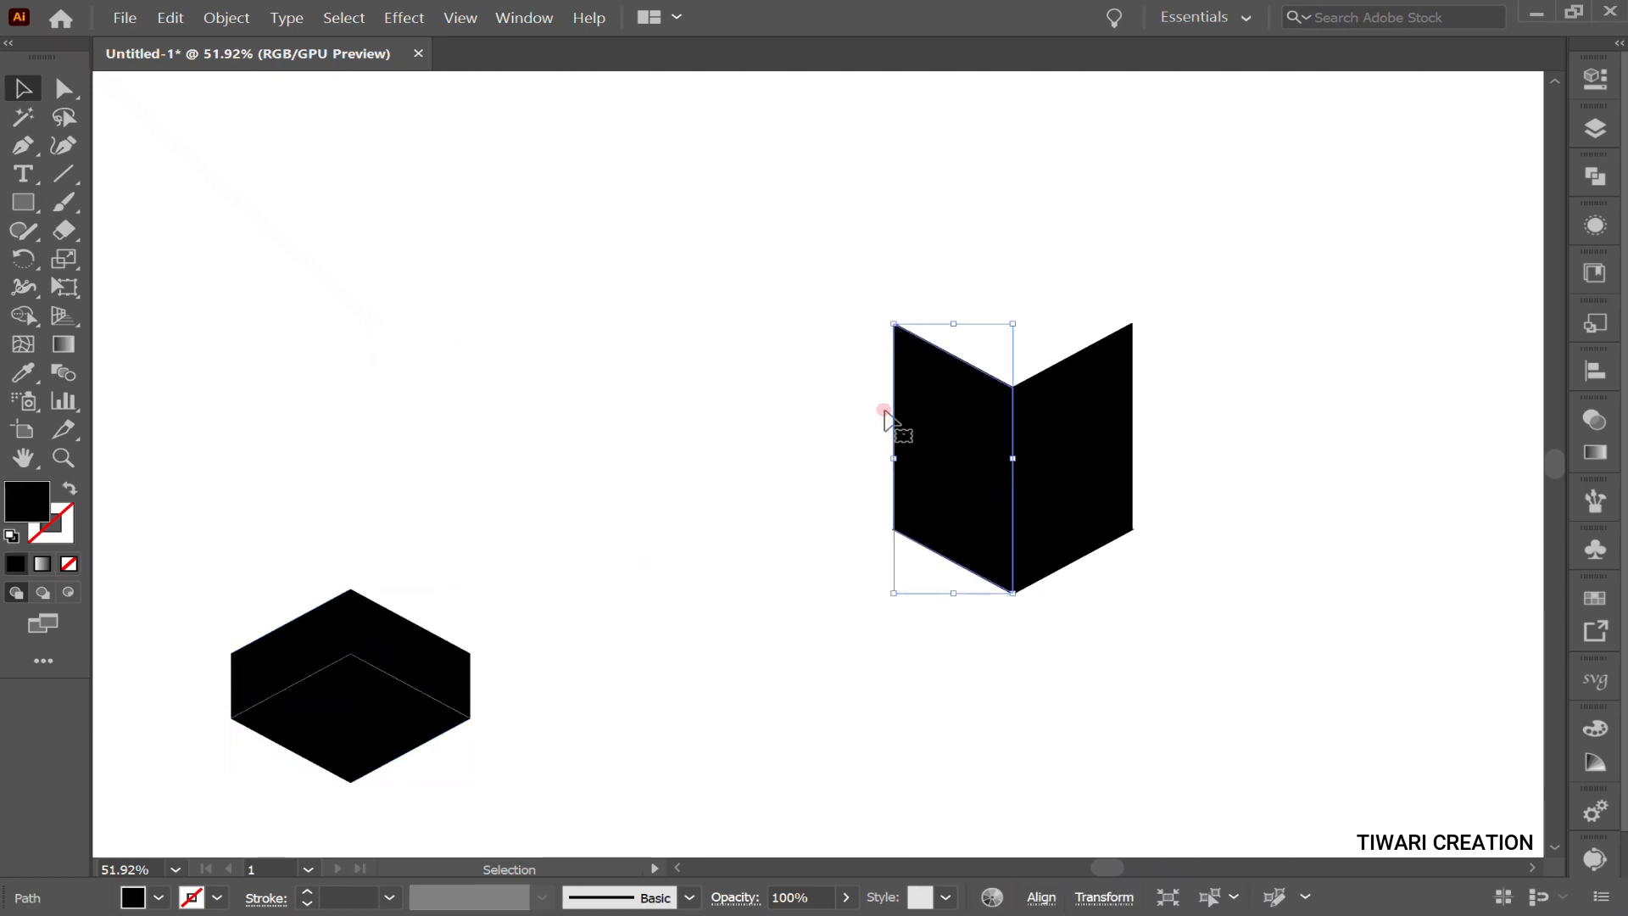
pyautogui.moveTo(830, 377); pyautogui.dragTo(1293, 564)
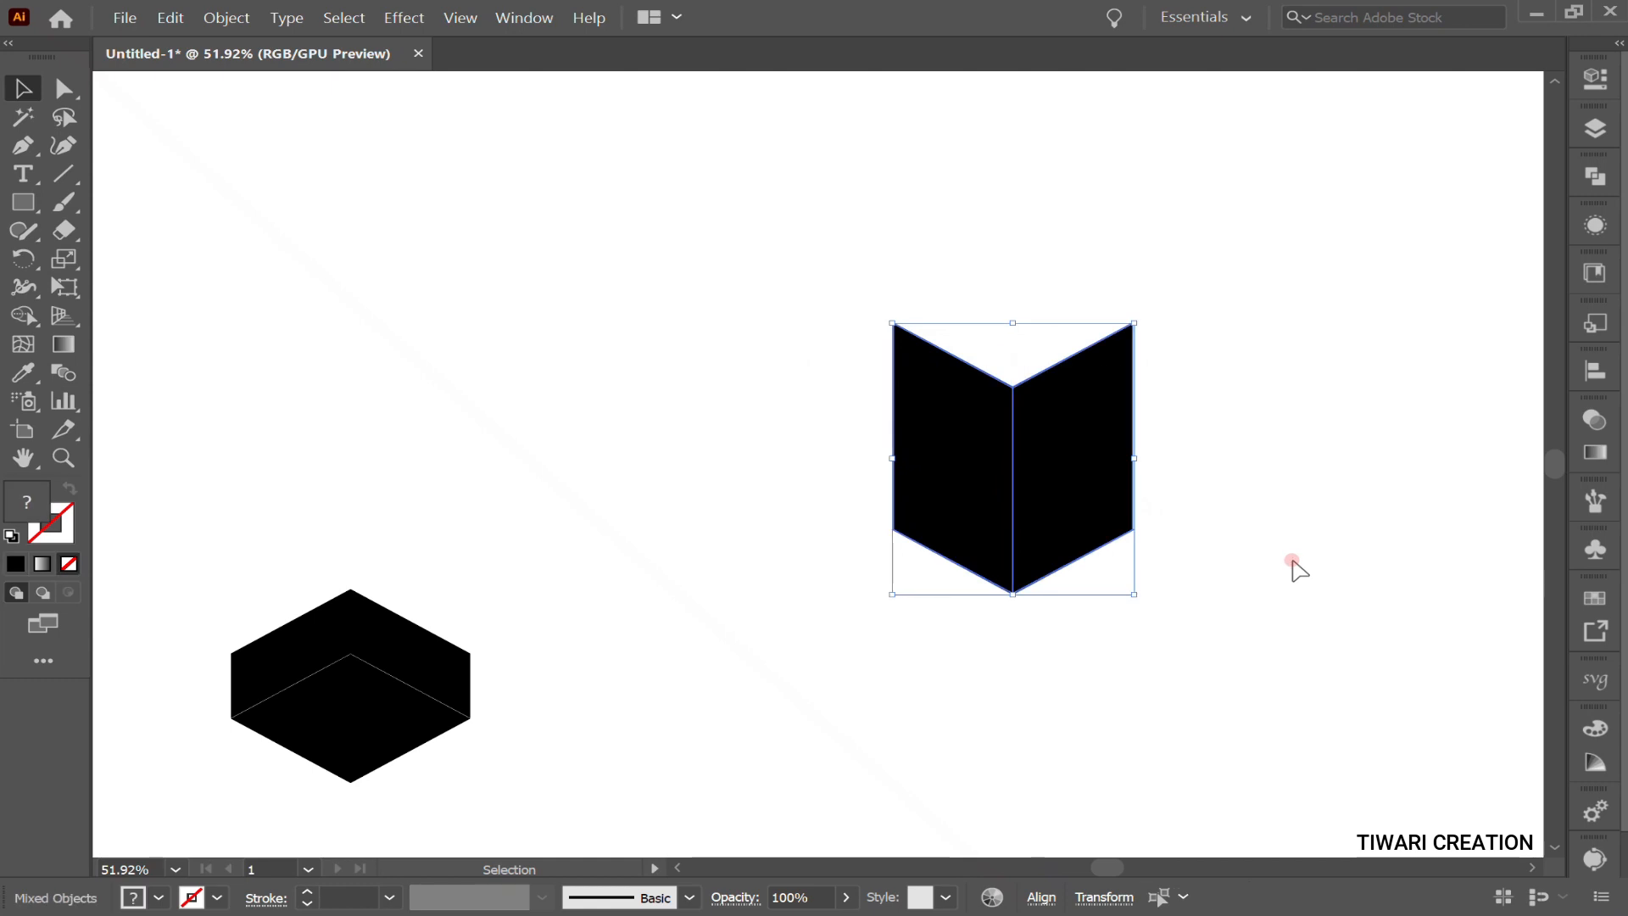
pyautogui.press('ctrl')
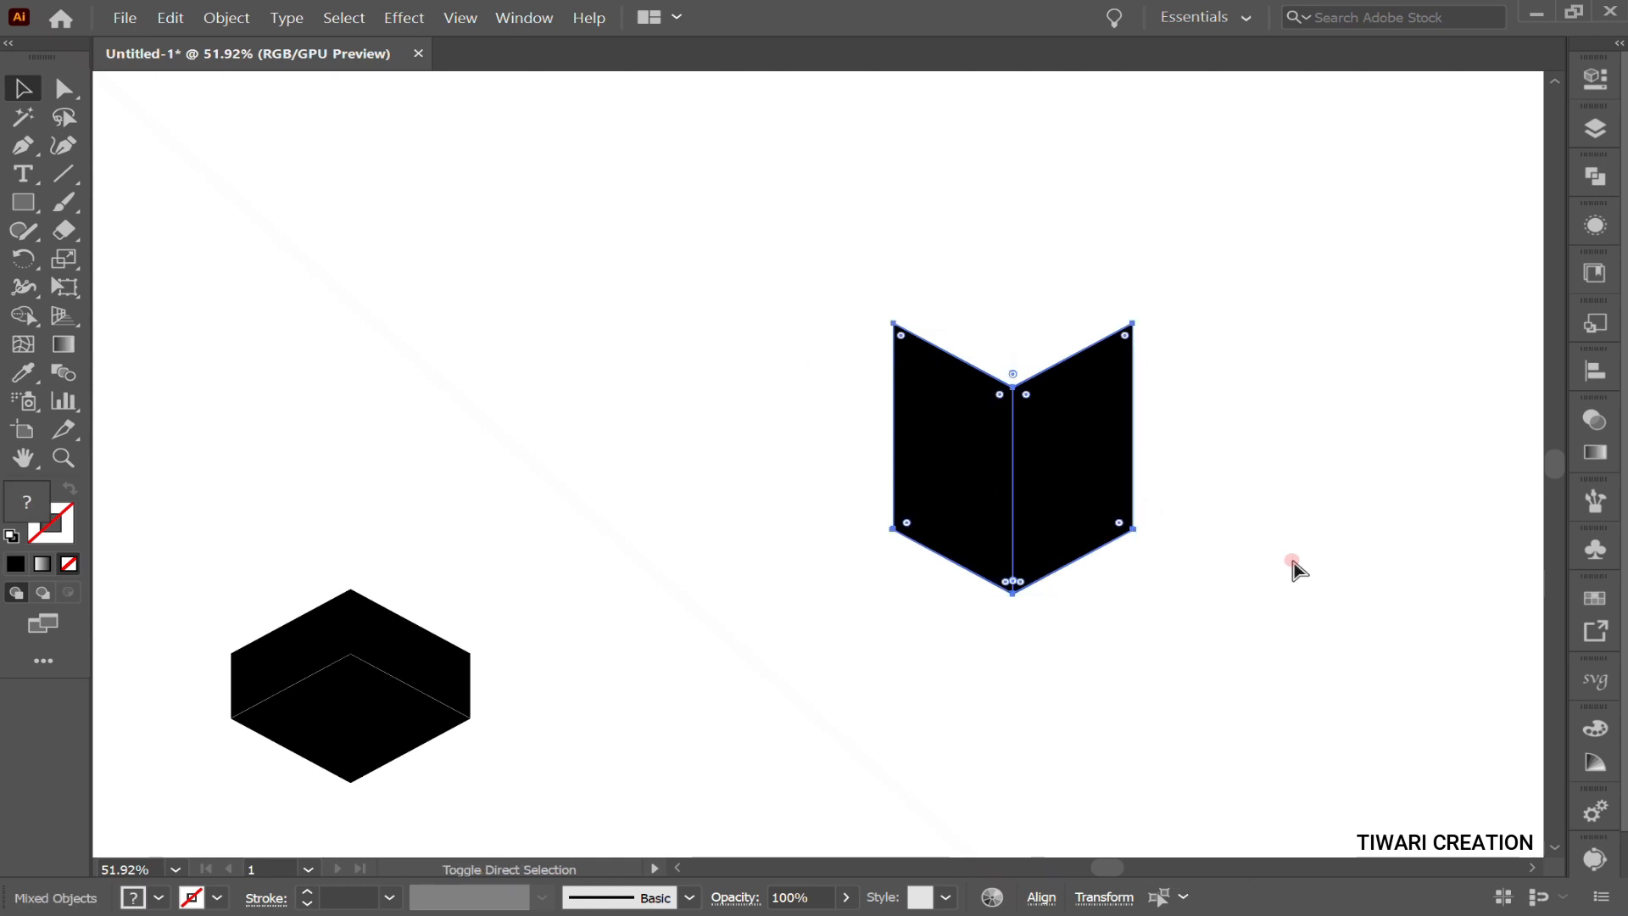
pyautogui.click(1292, 564)
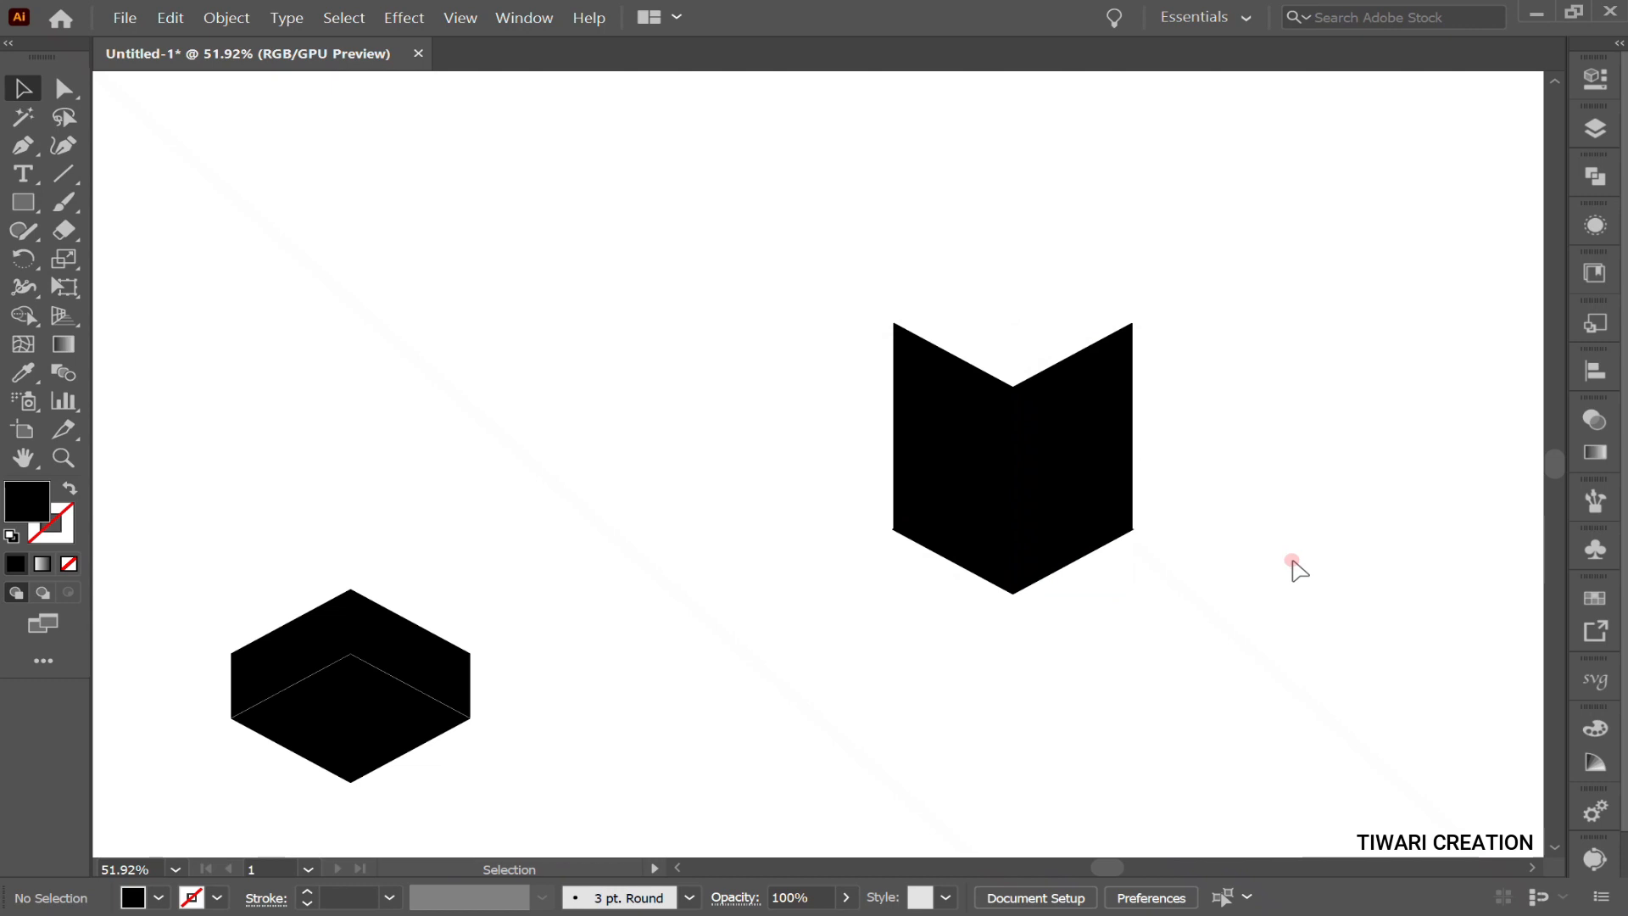
# - Move the tall box's two front walls together to a spot above and right of the low box
pyautogui.click(947, 489)
pyautogui.keyDown('shift'); pyautogui.click(1091, 480); pyautogui.keyUp('shift')
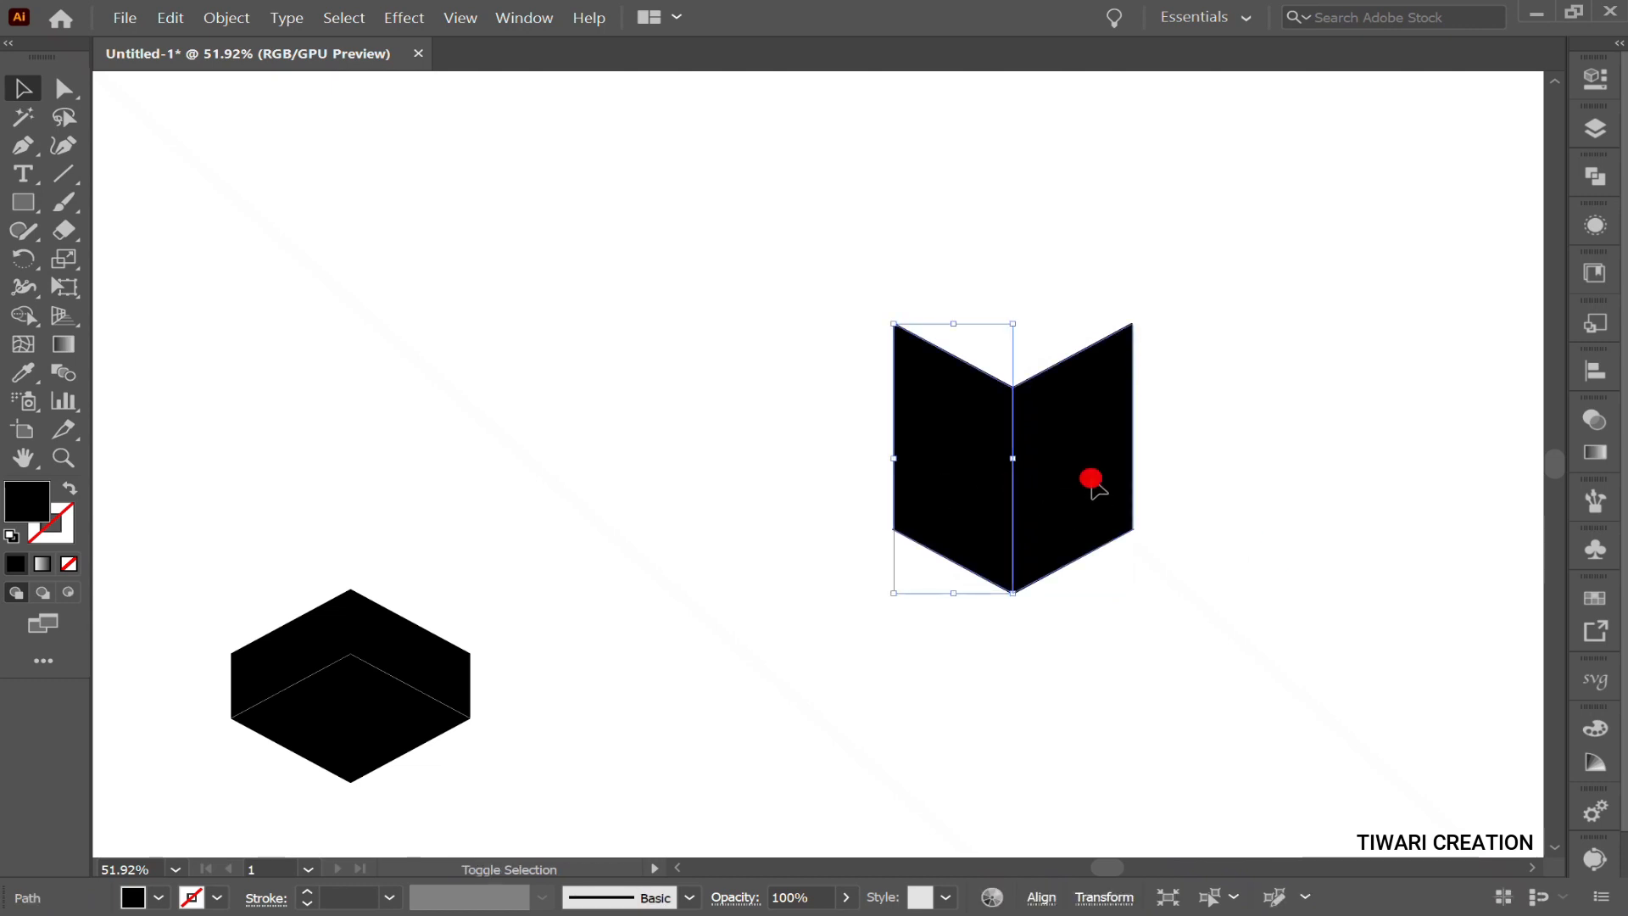
pyautogui.moveTo(1091, 480); pyautogui.dragTo(667, 394)
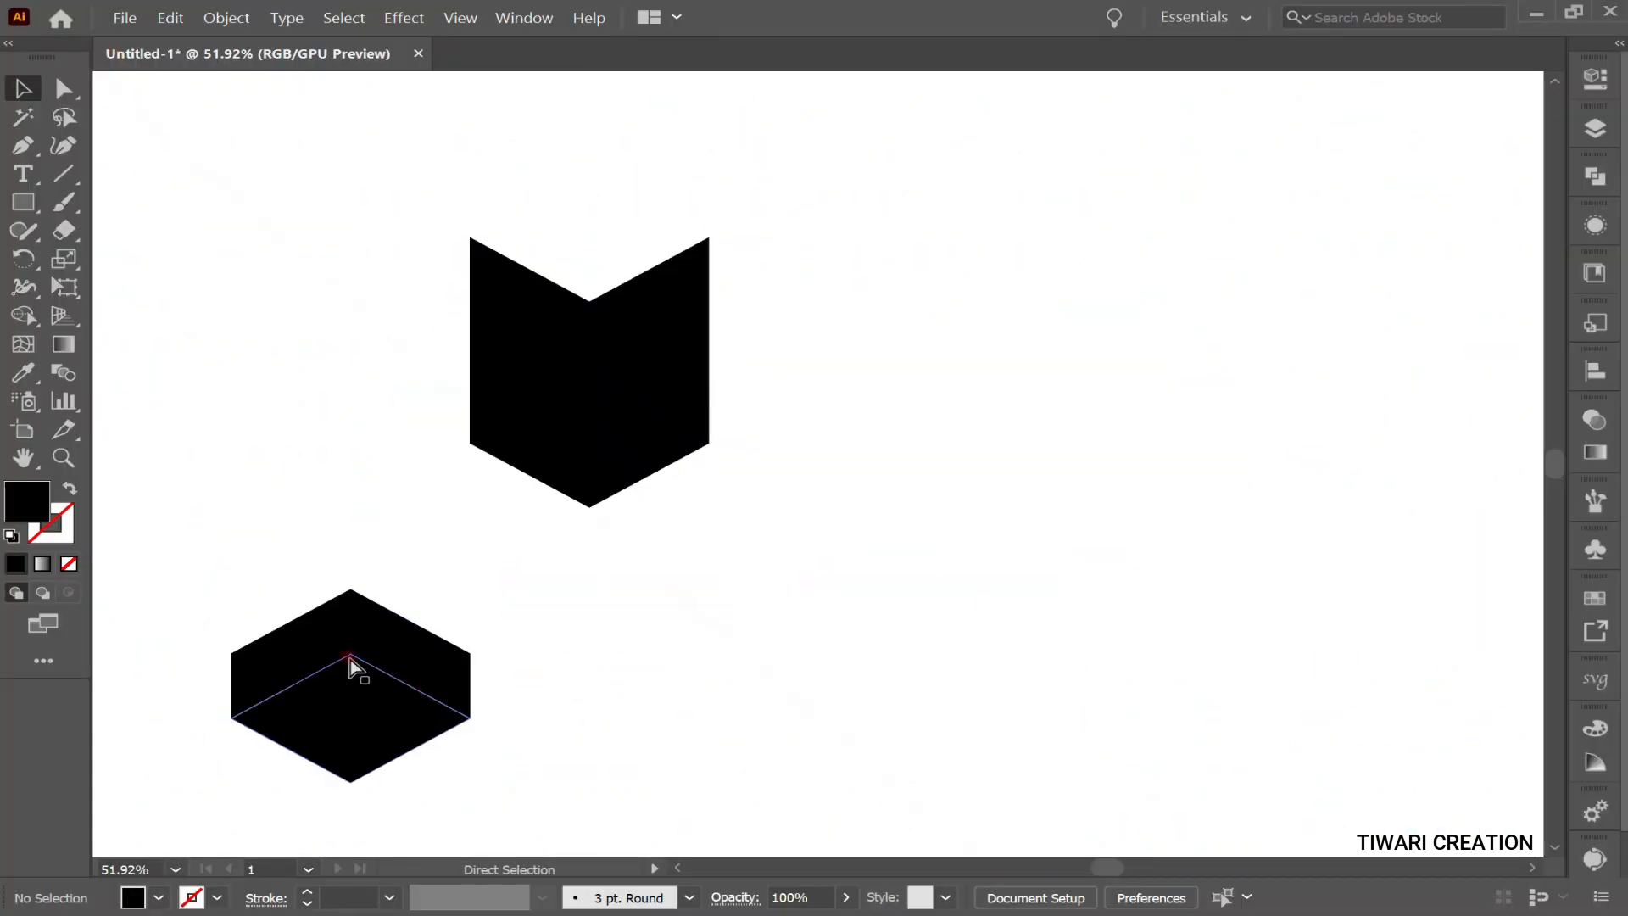
pyautogui.scroll(5, 352, 664)
pyautogui.click(829, 707)
pyautogui.moveTo(940, 353); pyautogui.dragTo(939, 341)
pyautogui.moveTo(1039, 357); pyautogui.dragTo(624, 394)
pyautogui.click(624, 395)
pyautogui.hscroll(5, 592, 389)
pyautogui.click(896, 319)
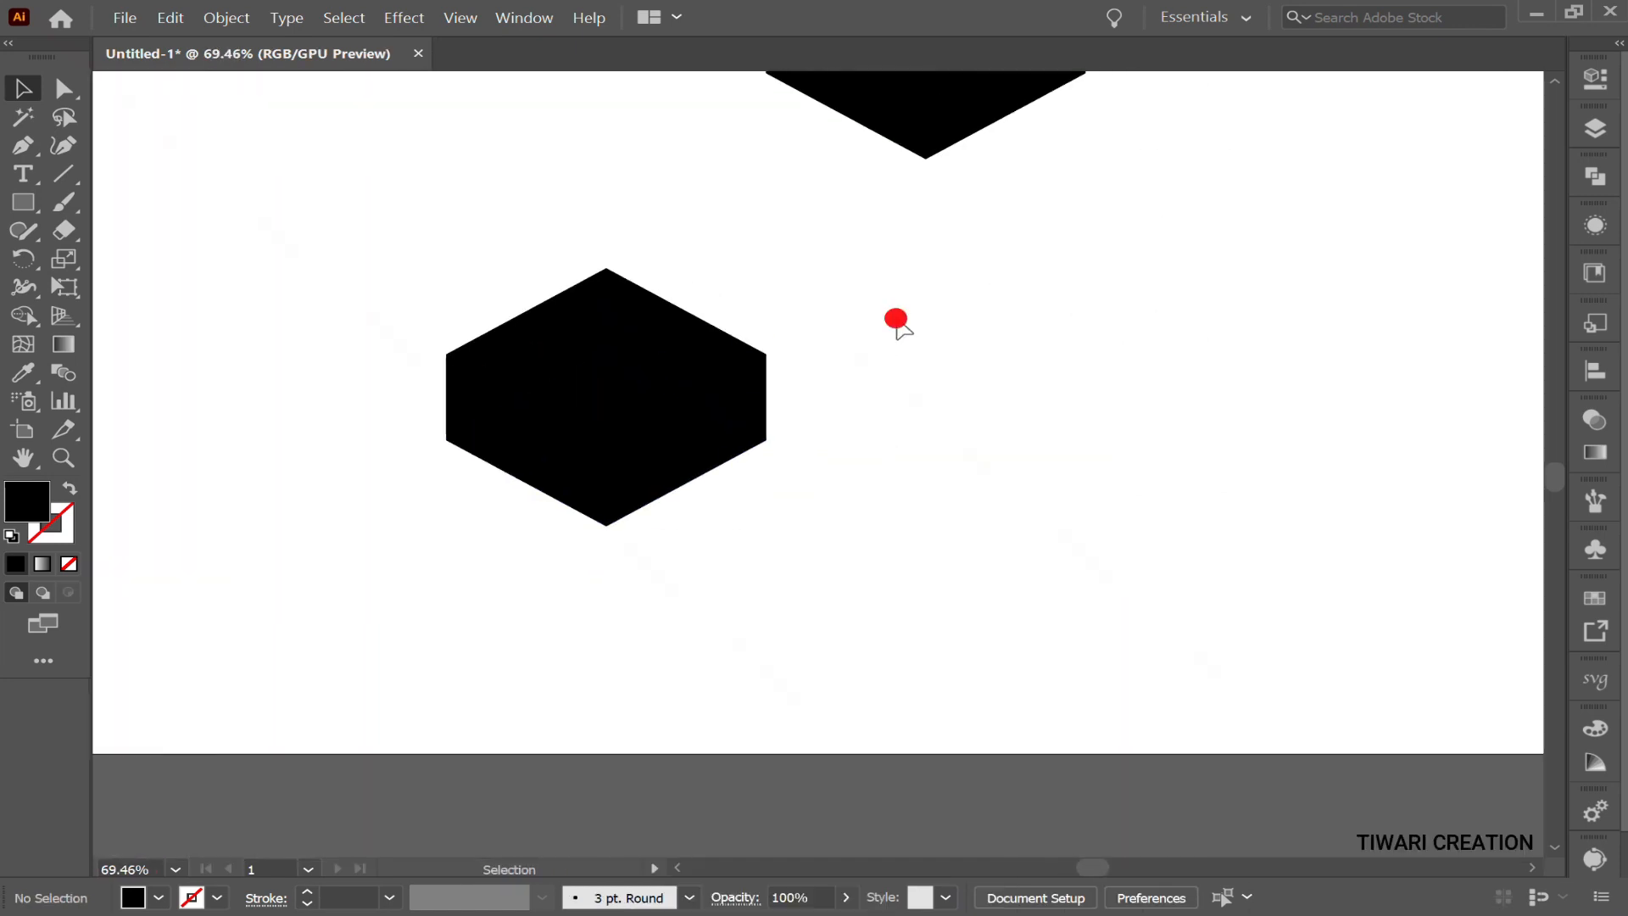
# - Fill the low box's left back wall with light gray
pyautogui.scroll(1, 895, 319)
pyautogui.click(548, 445)
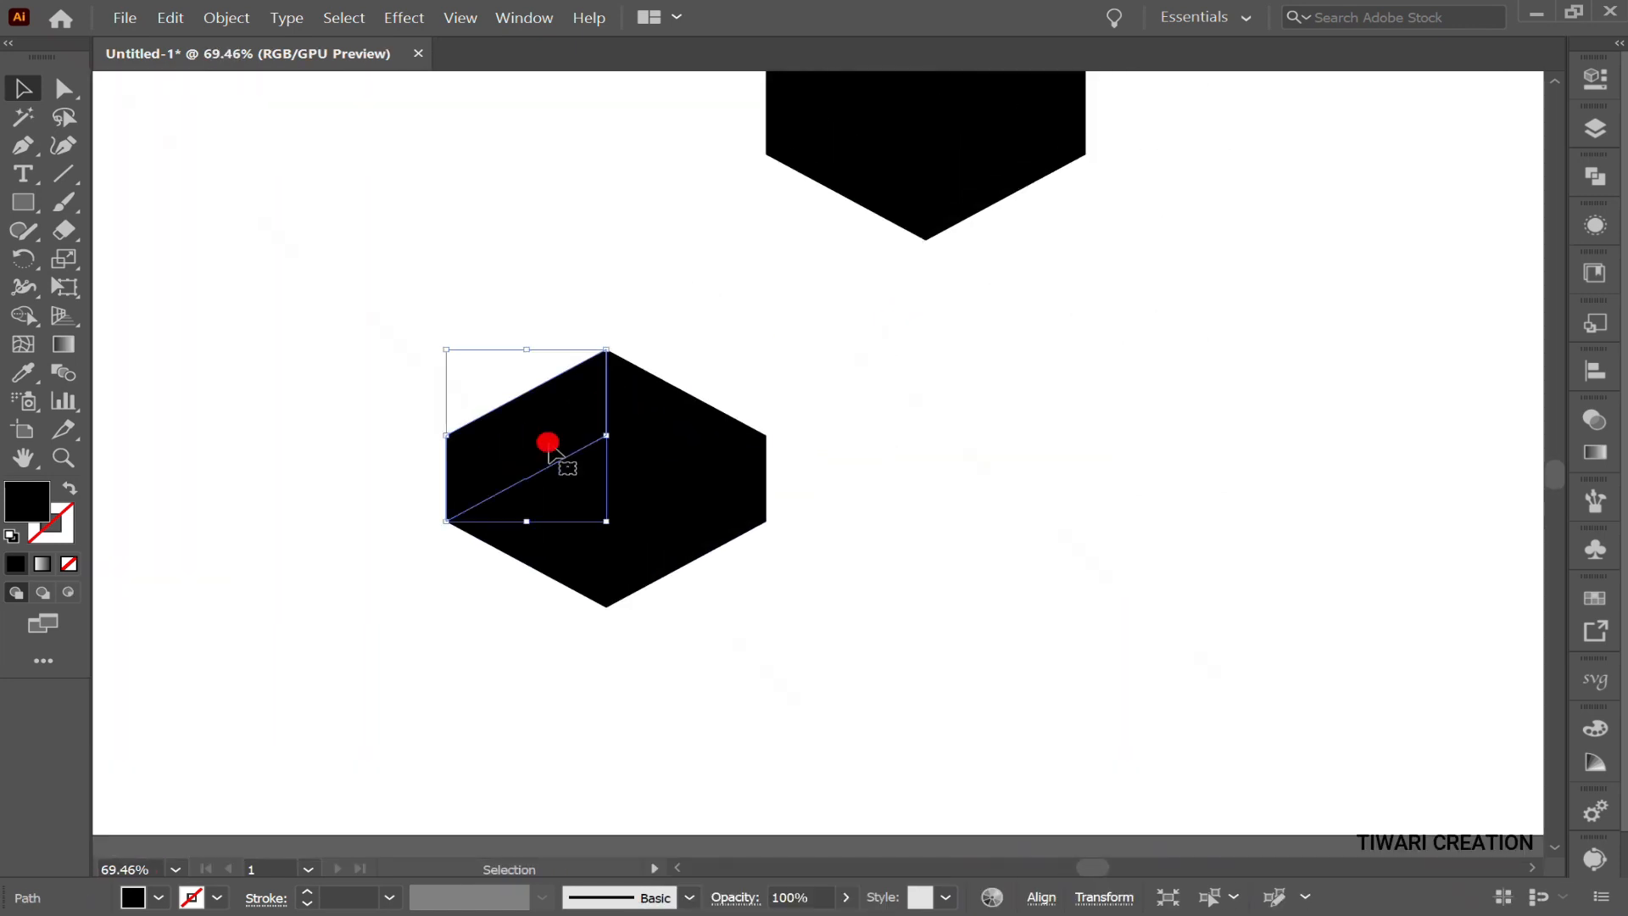
pyautogui.click(160, 900)
pyautogui.click(199, 832)
pyautogui.click(306, 658)
# - Fill the low box's right back wall with white and clear the selection
pyautogui.click(713, 433)
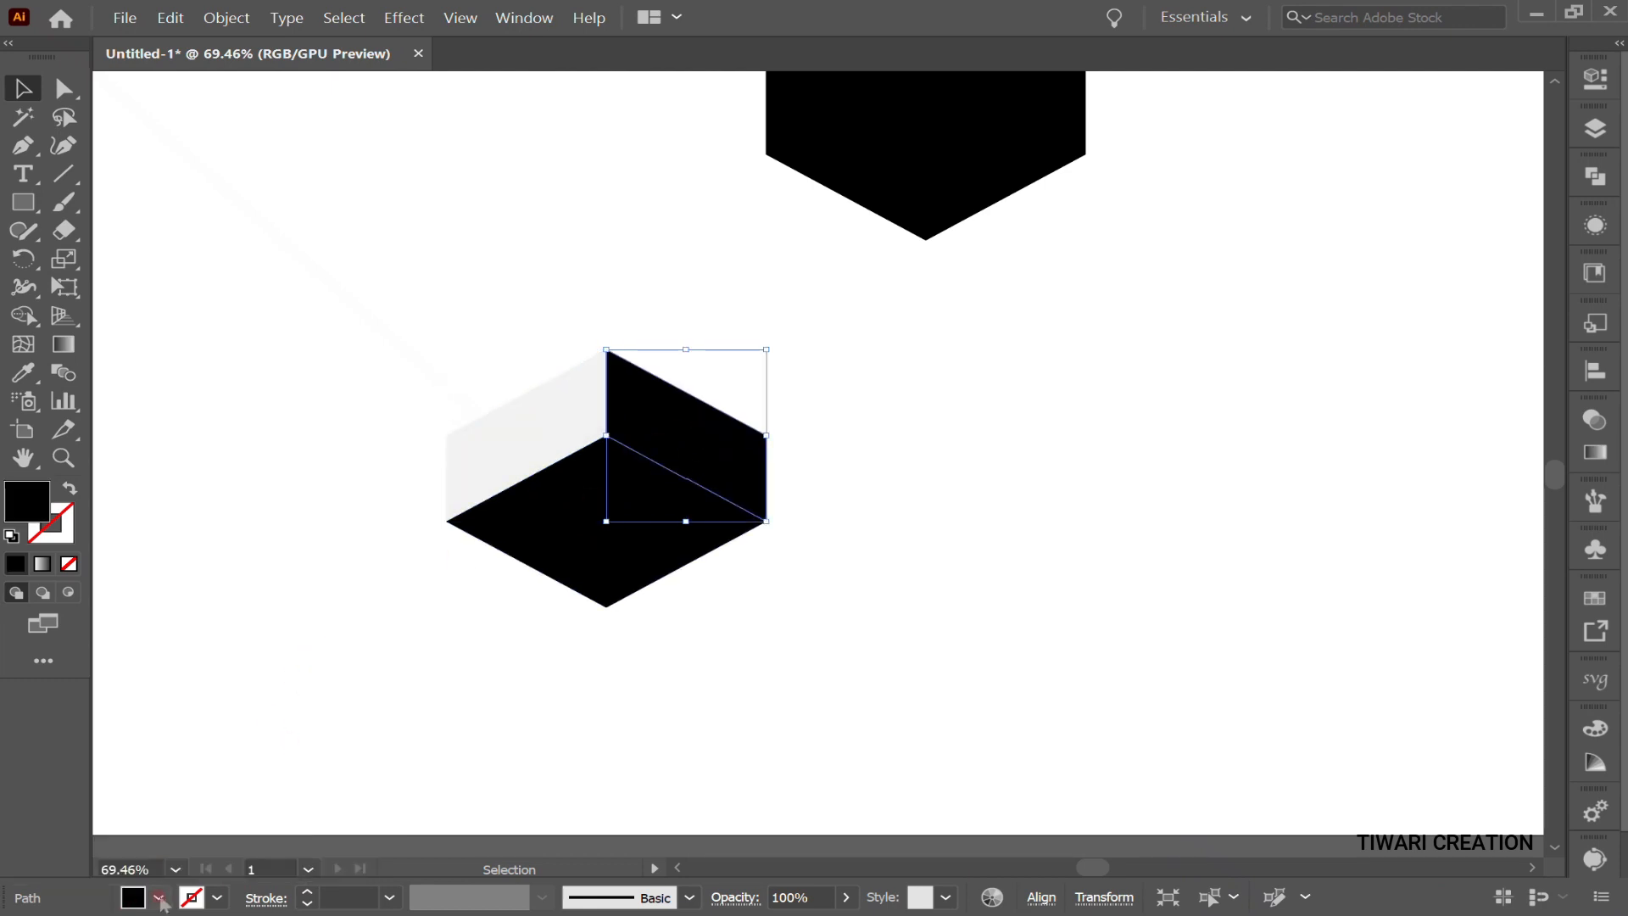
pyautogui.click(159, 901)
pyautogui.click(51, 761)
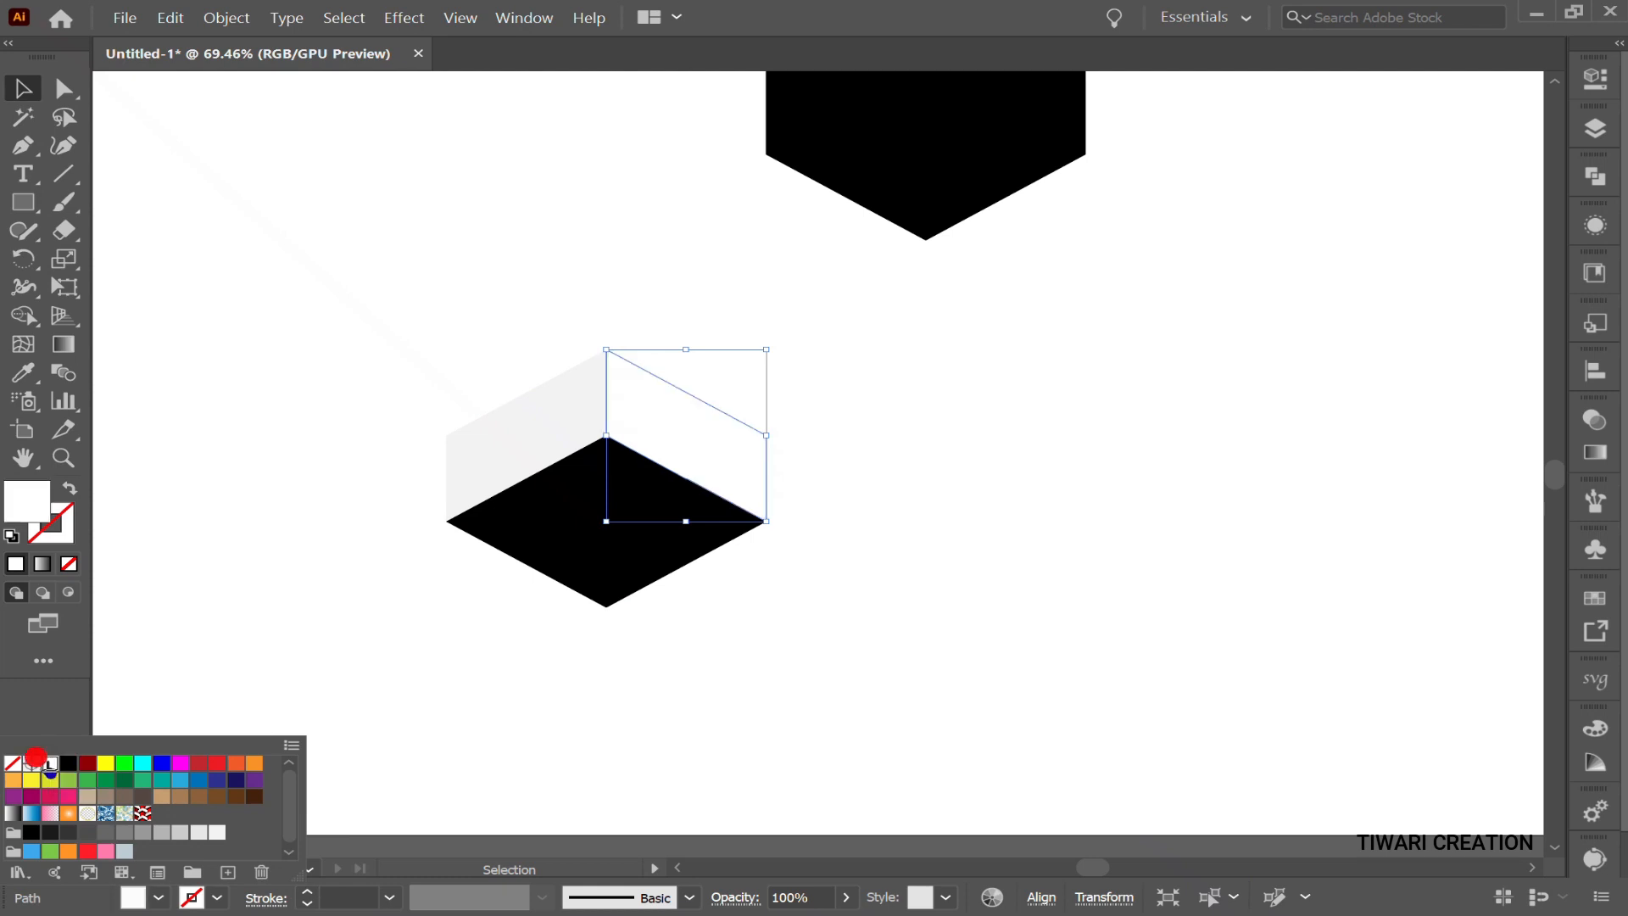
pyautogui.click(209, 595)
pyautogui.click(209, 595)
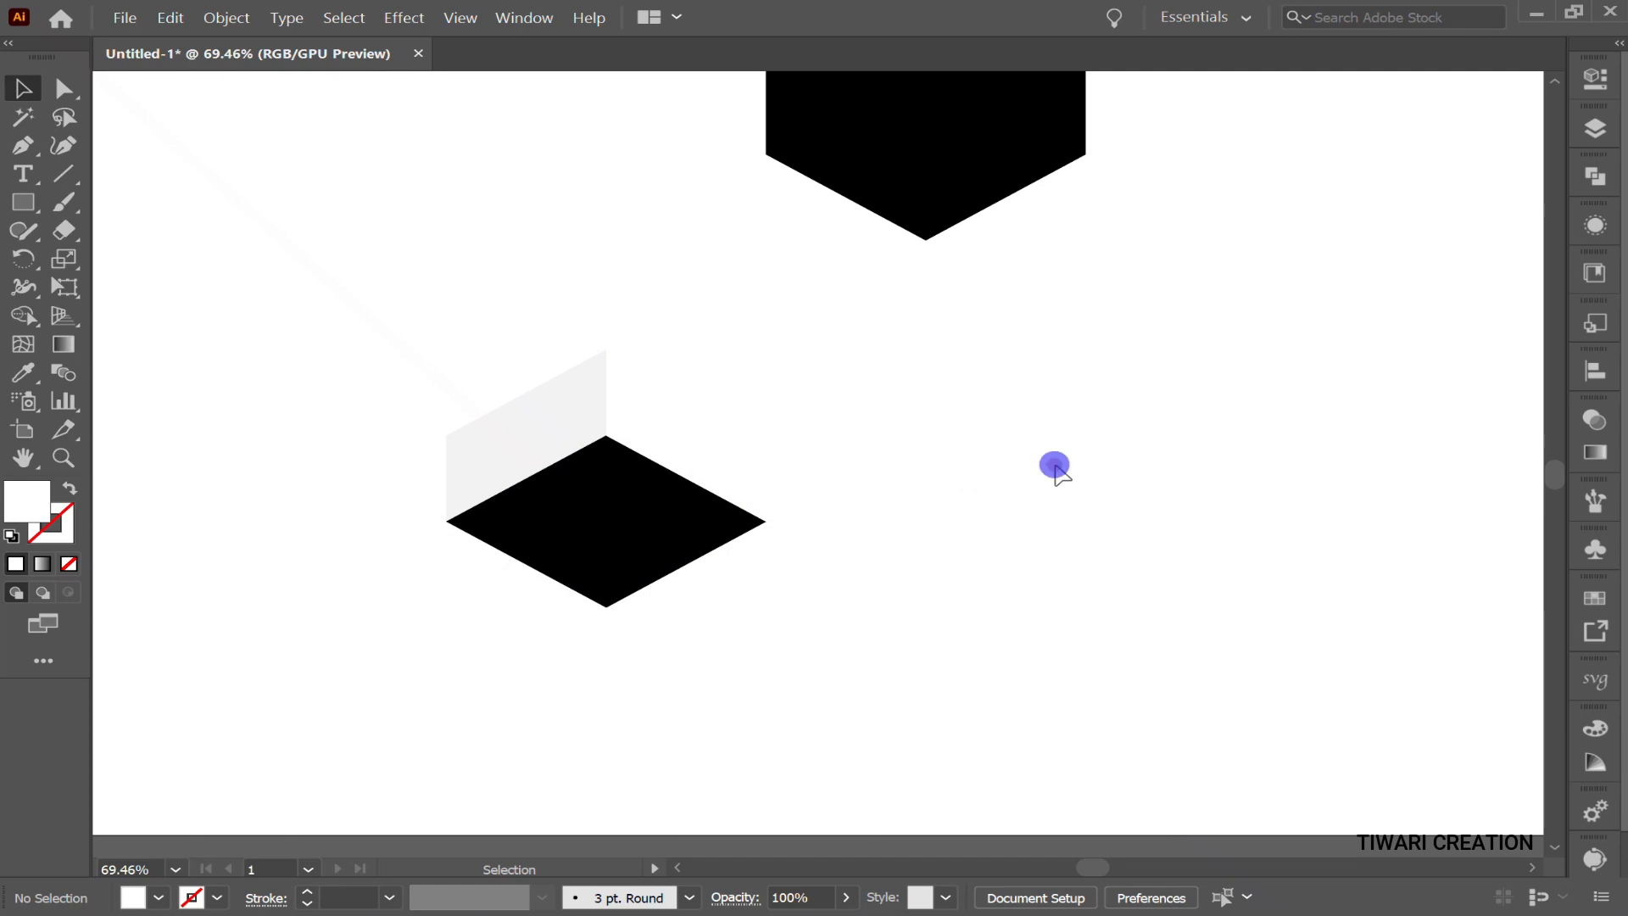
# - Select the two tall walls and rotate them together by 180 degrees
pyautogui.scroll(5, 1054, 469)
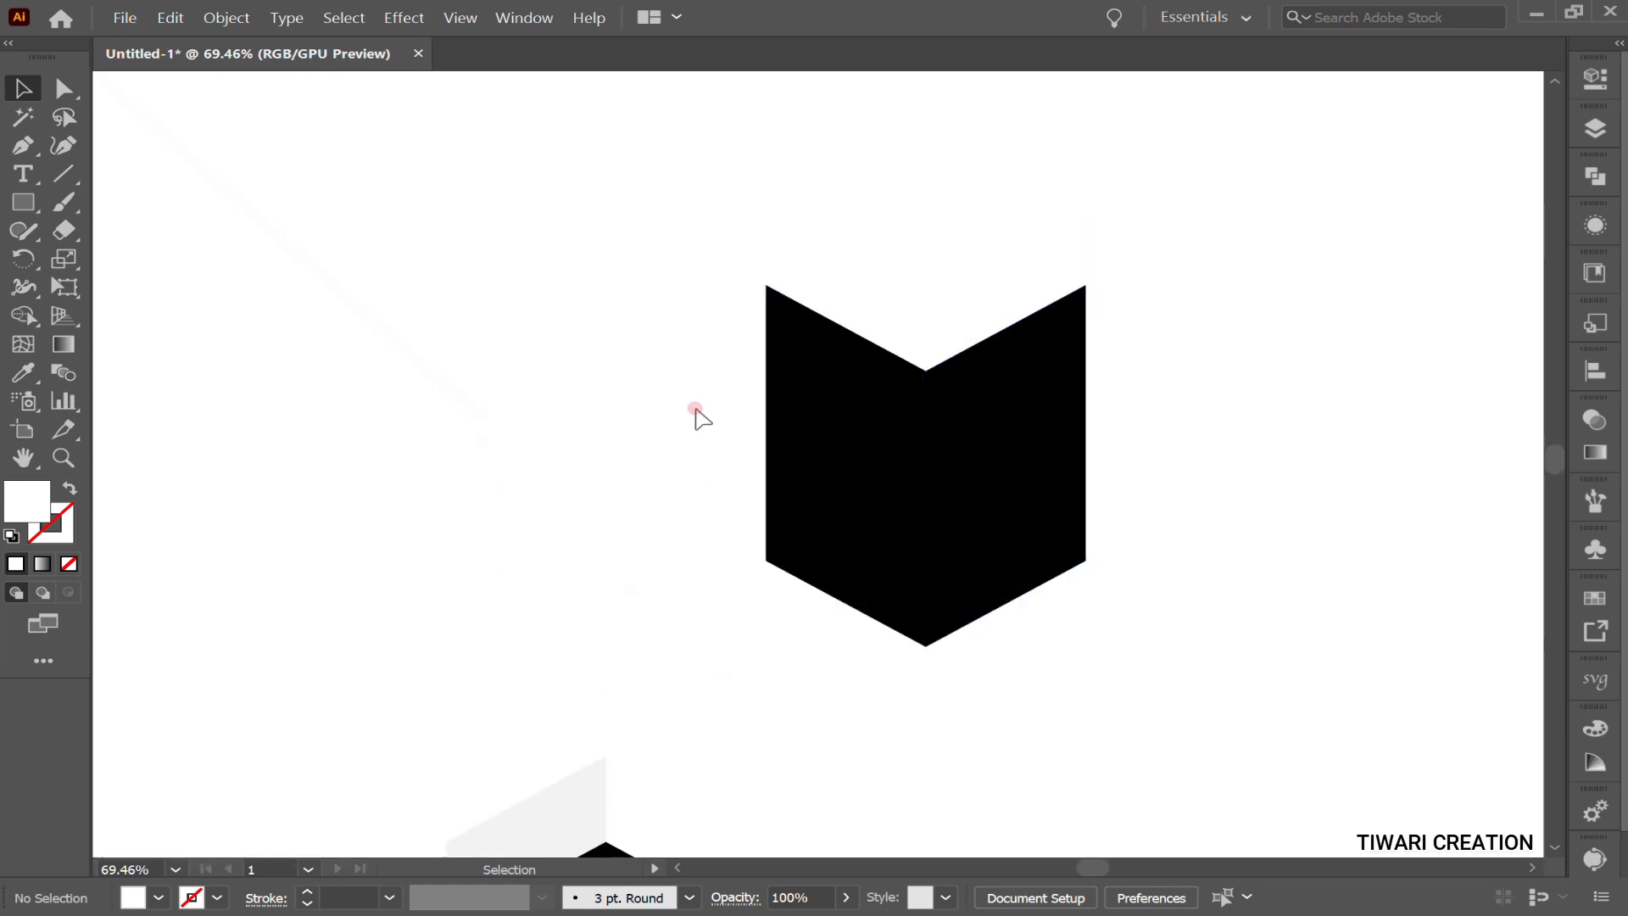
pyautogui.moveTo(696, 412); pyautogui.dragTo(1161, 519)
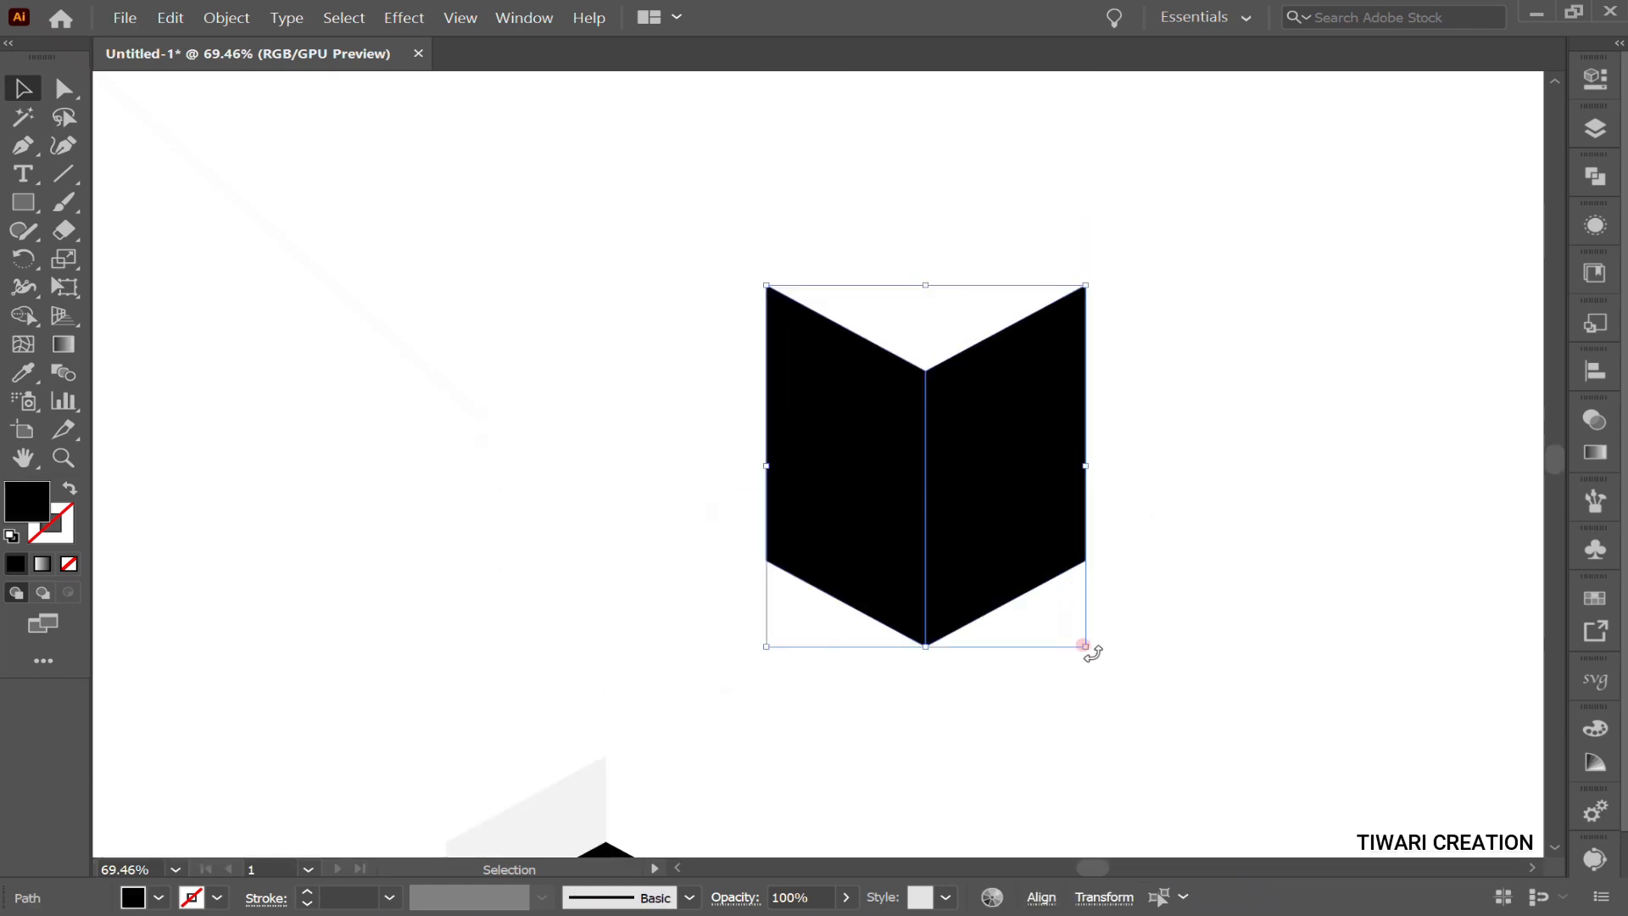
pyautogui.moveTo(1092, 651); pyautogui.dragTo(821, 351)
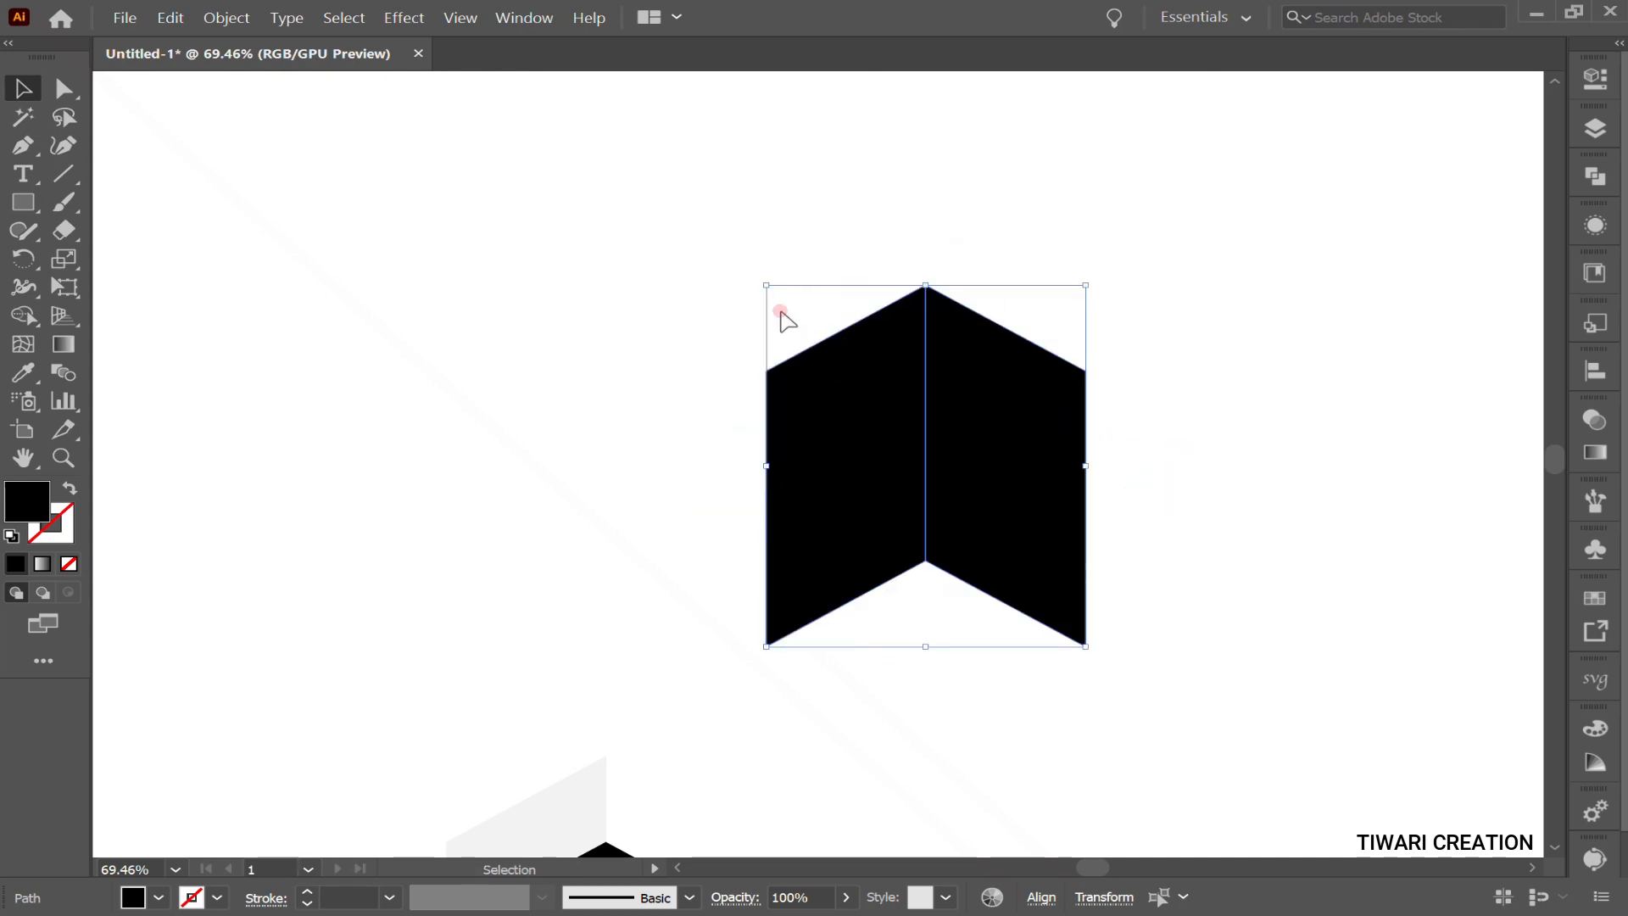
# - Scale the two tall walls down together to about 60% and fill the left wall with dark red
pyautogui.moveTo(768, 286); pyautogui.dragTo(886, 420)
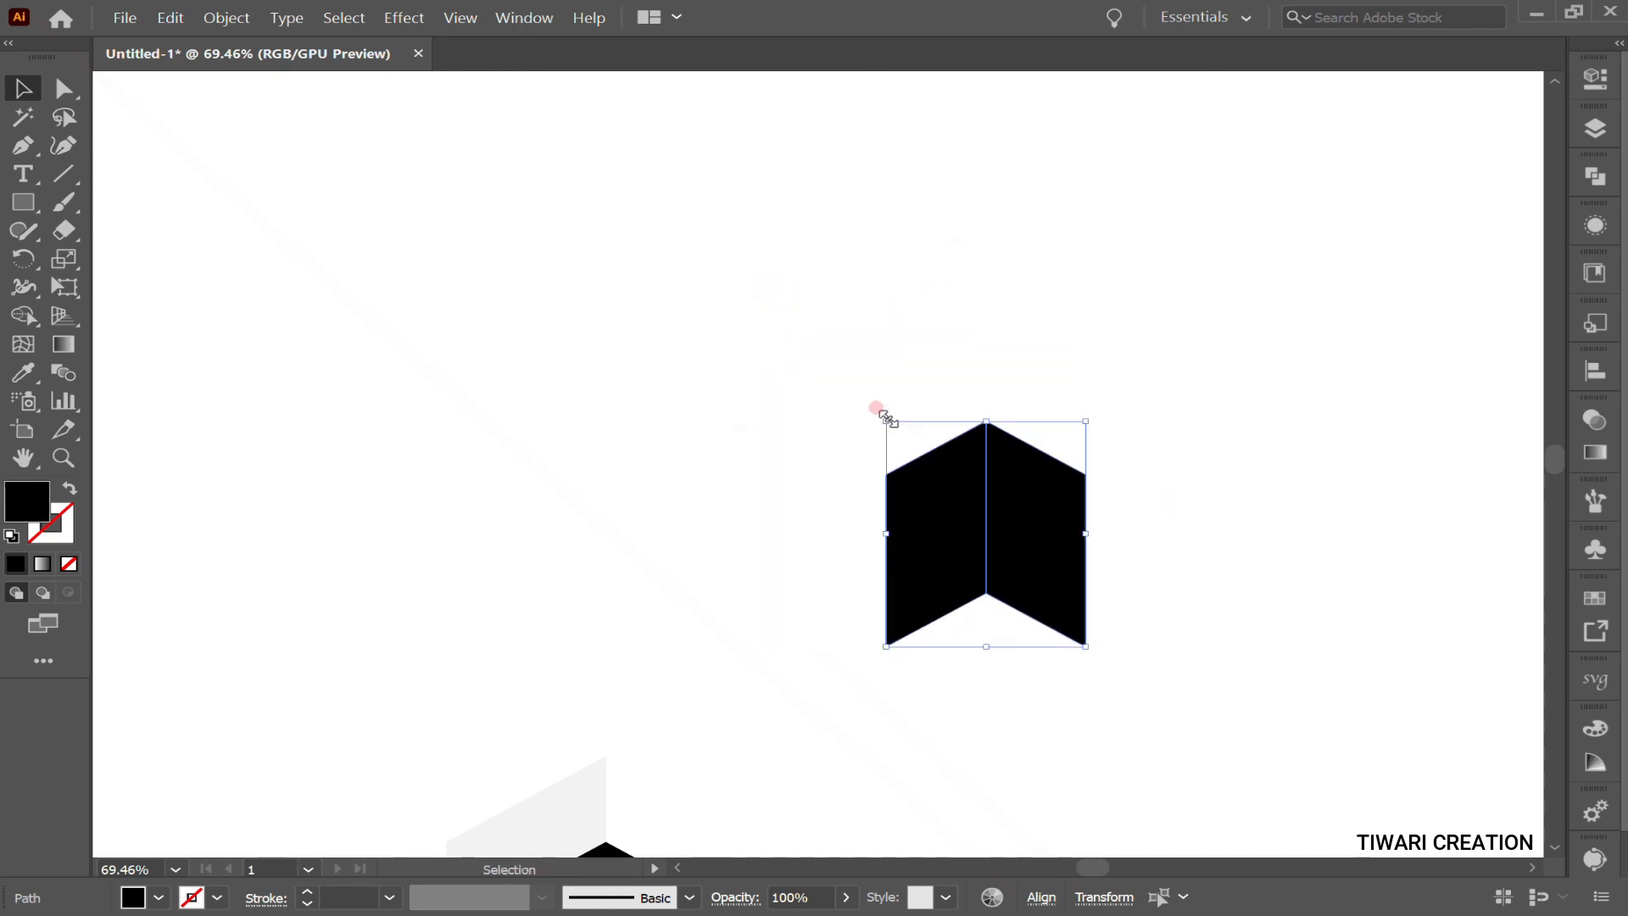
pyautogui.click(799, 501)
pyautogui.click(918, 539)
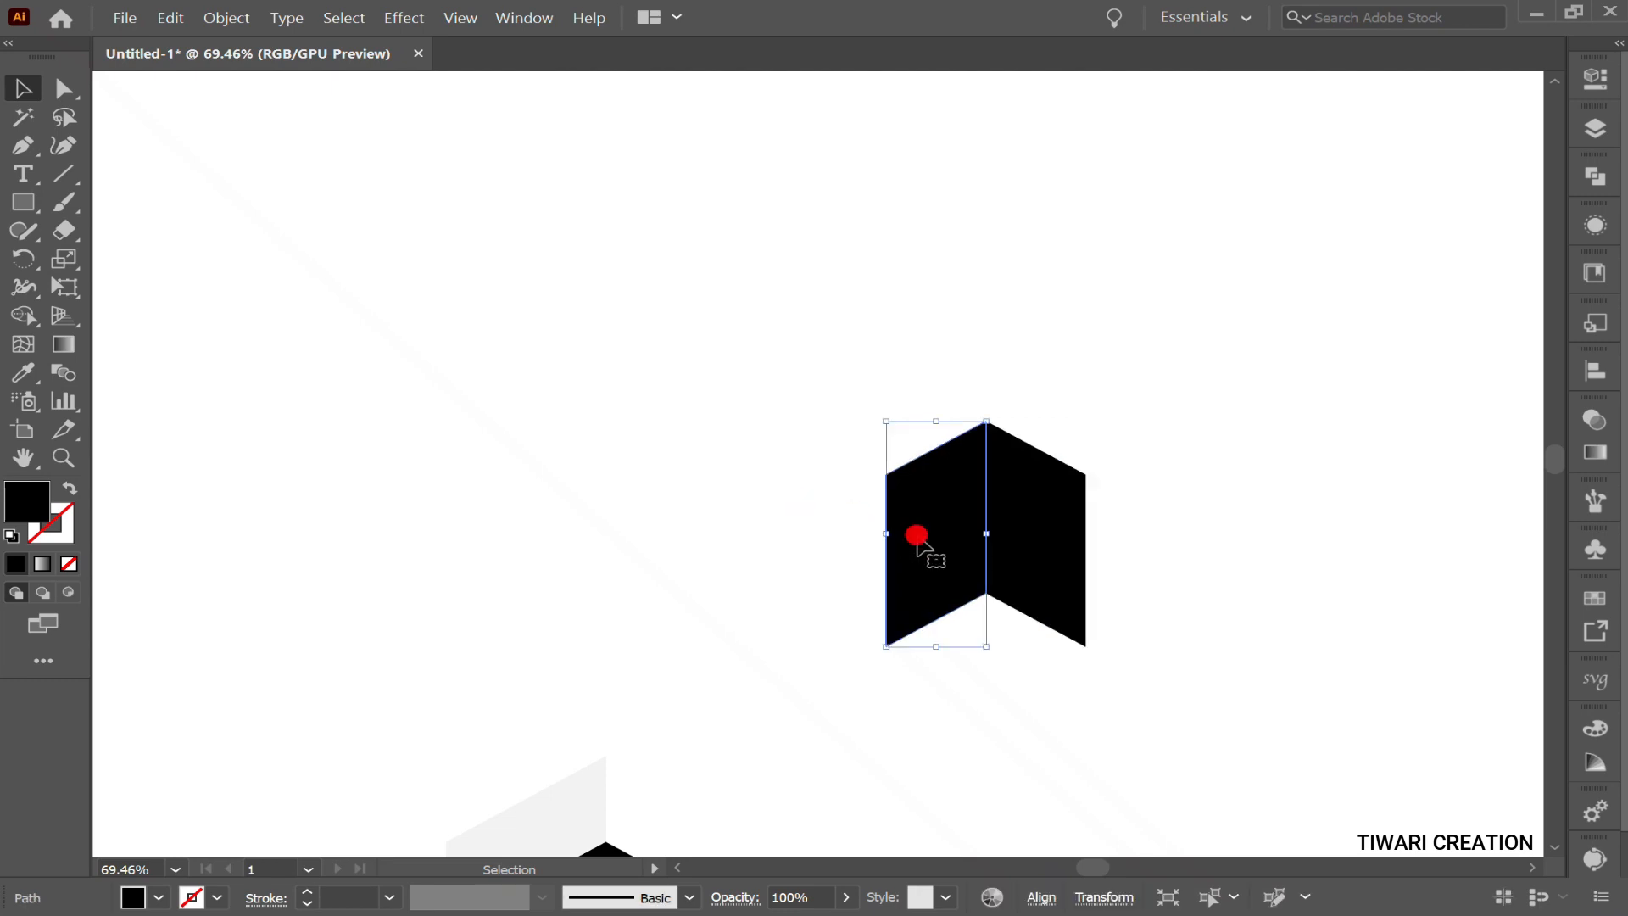
pyautogui.click(158, 898)
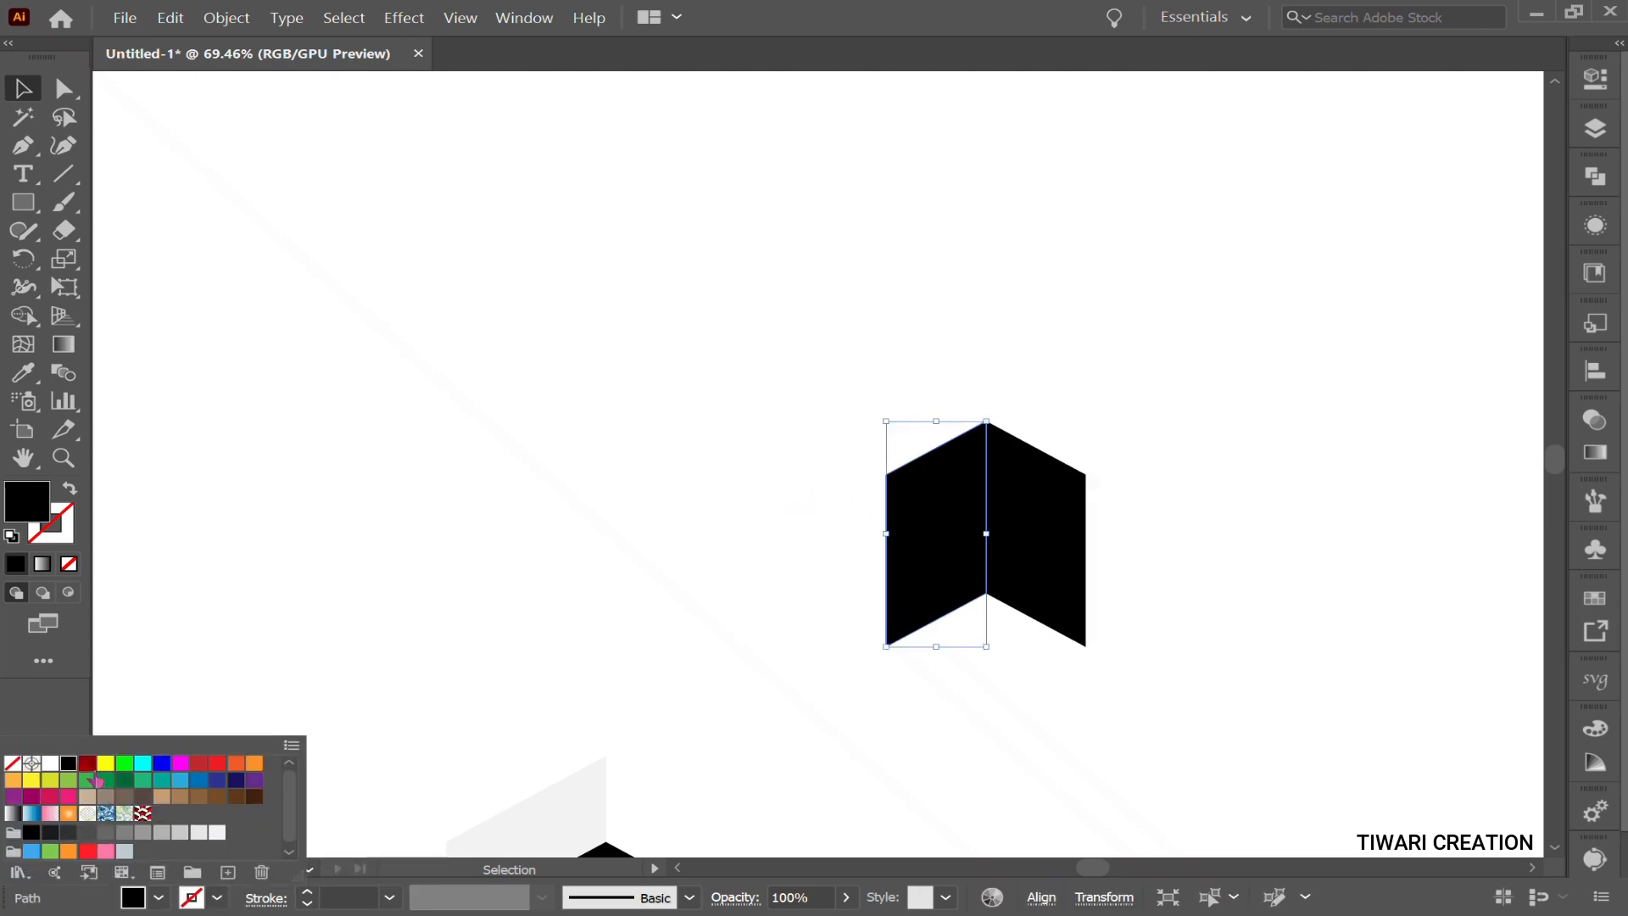
pyautogui.click(84, 763)
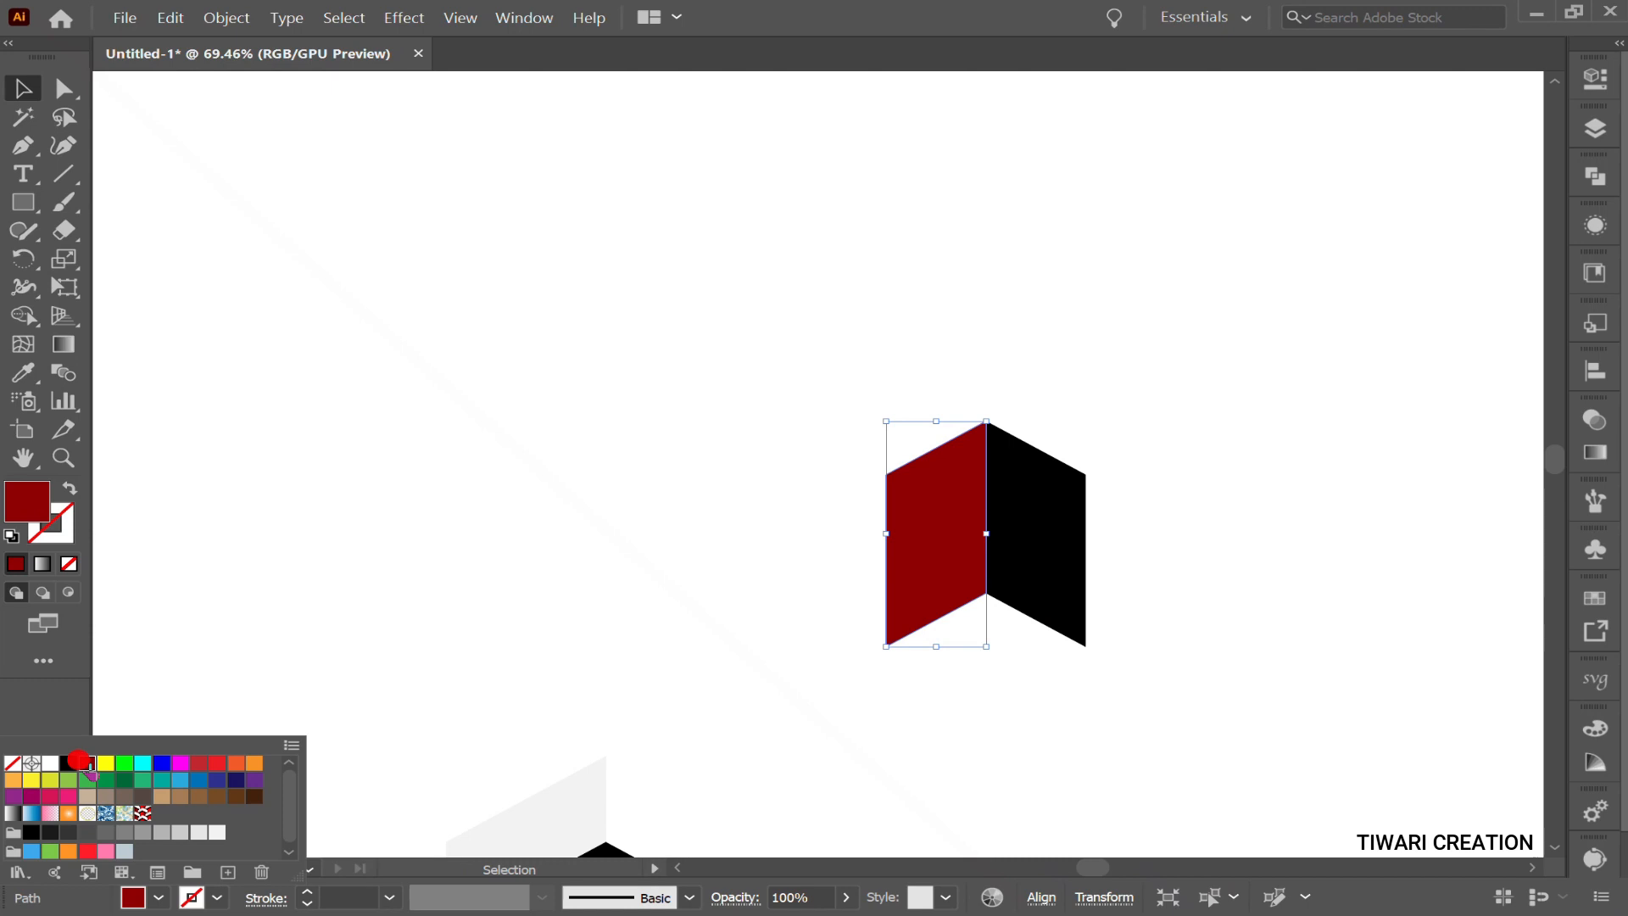
# - Fill the right tall wall with bright red (R=255 G=29 B=37) and leave isolation mode
pyautogui.doubleClick(1055, 487)
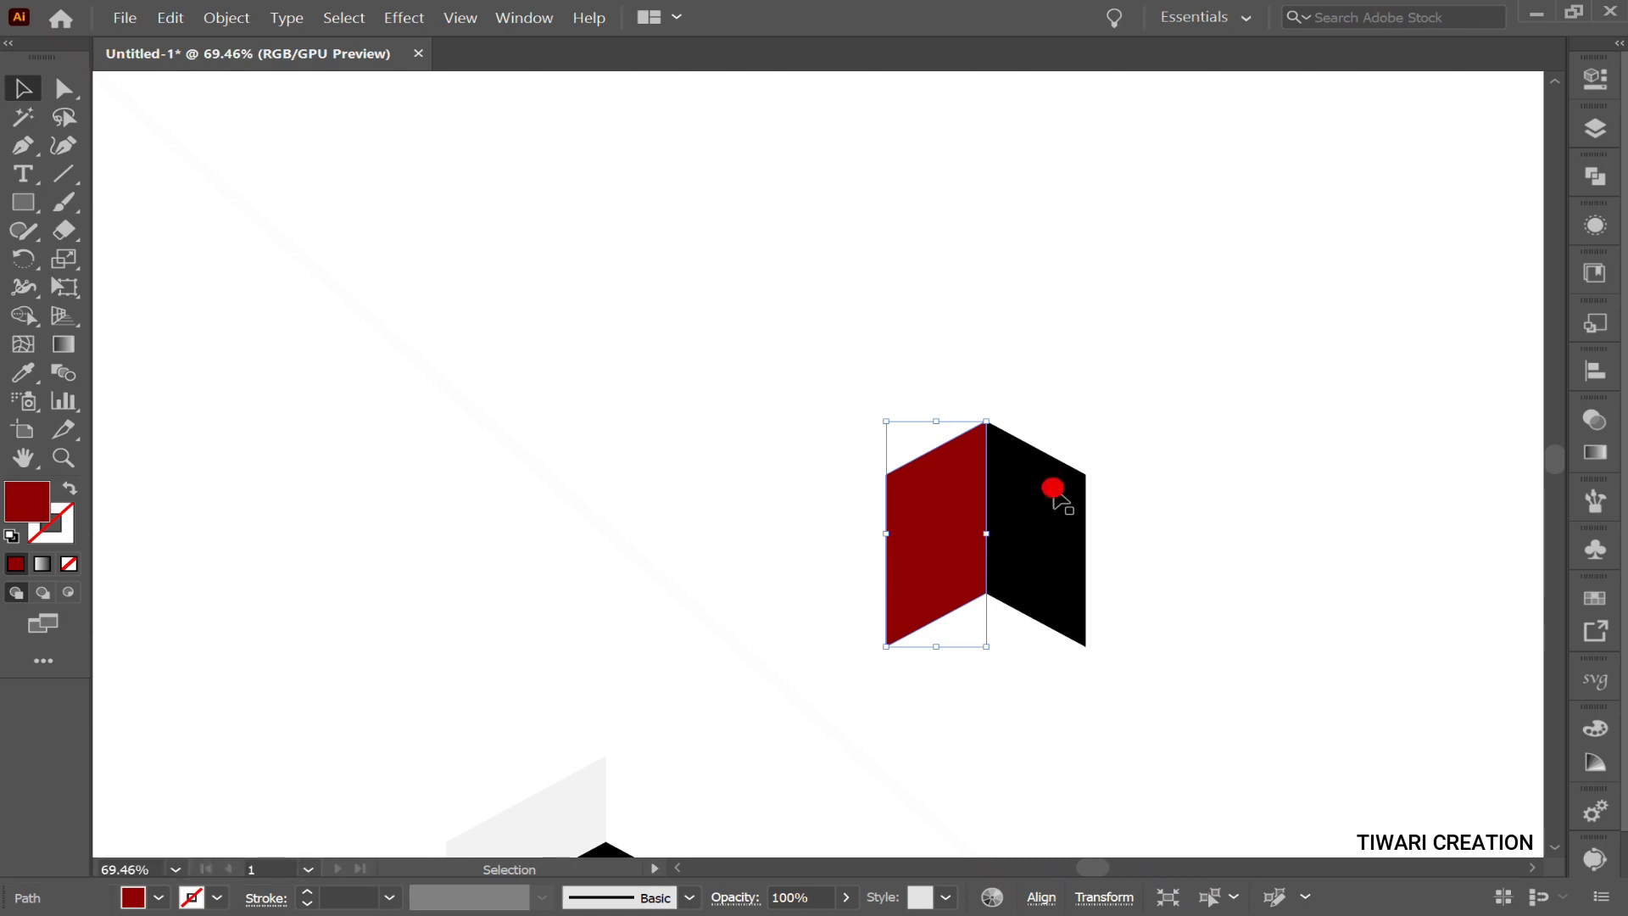
pyautogui.click(159, 898)
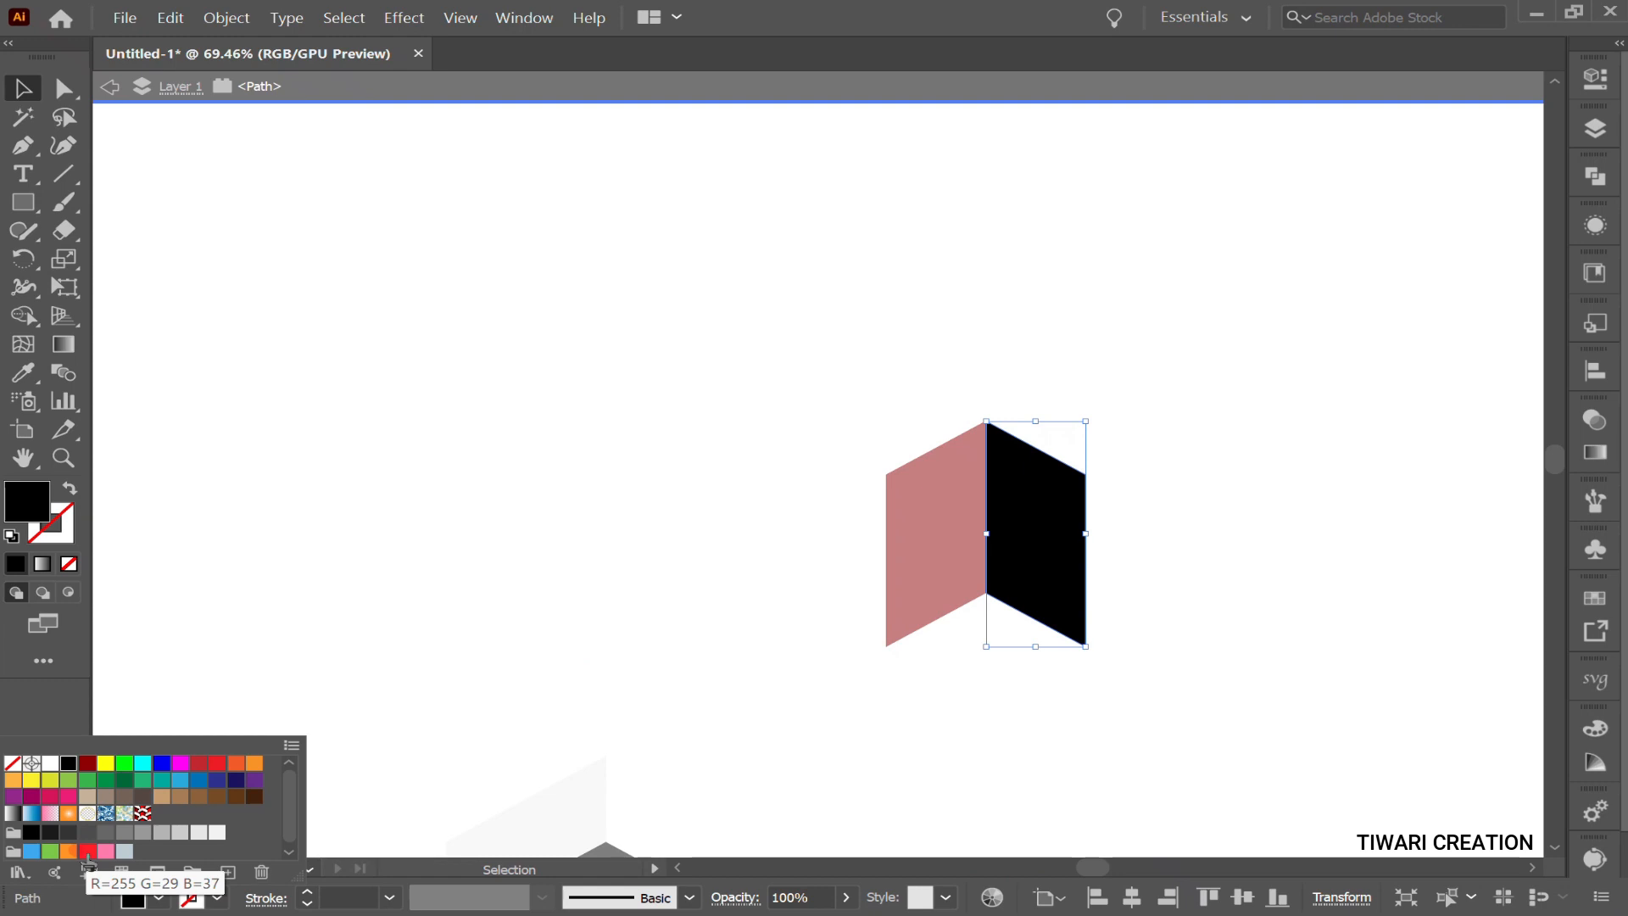
pyautogui.click(87, 852)
pyautogui.click(285, 683)
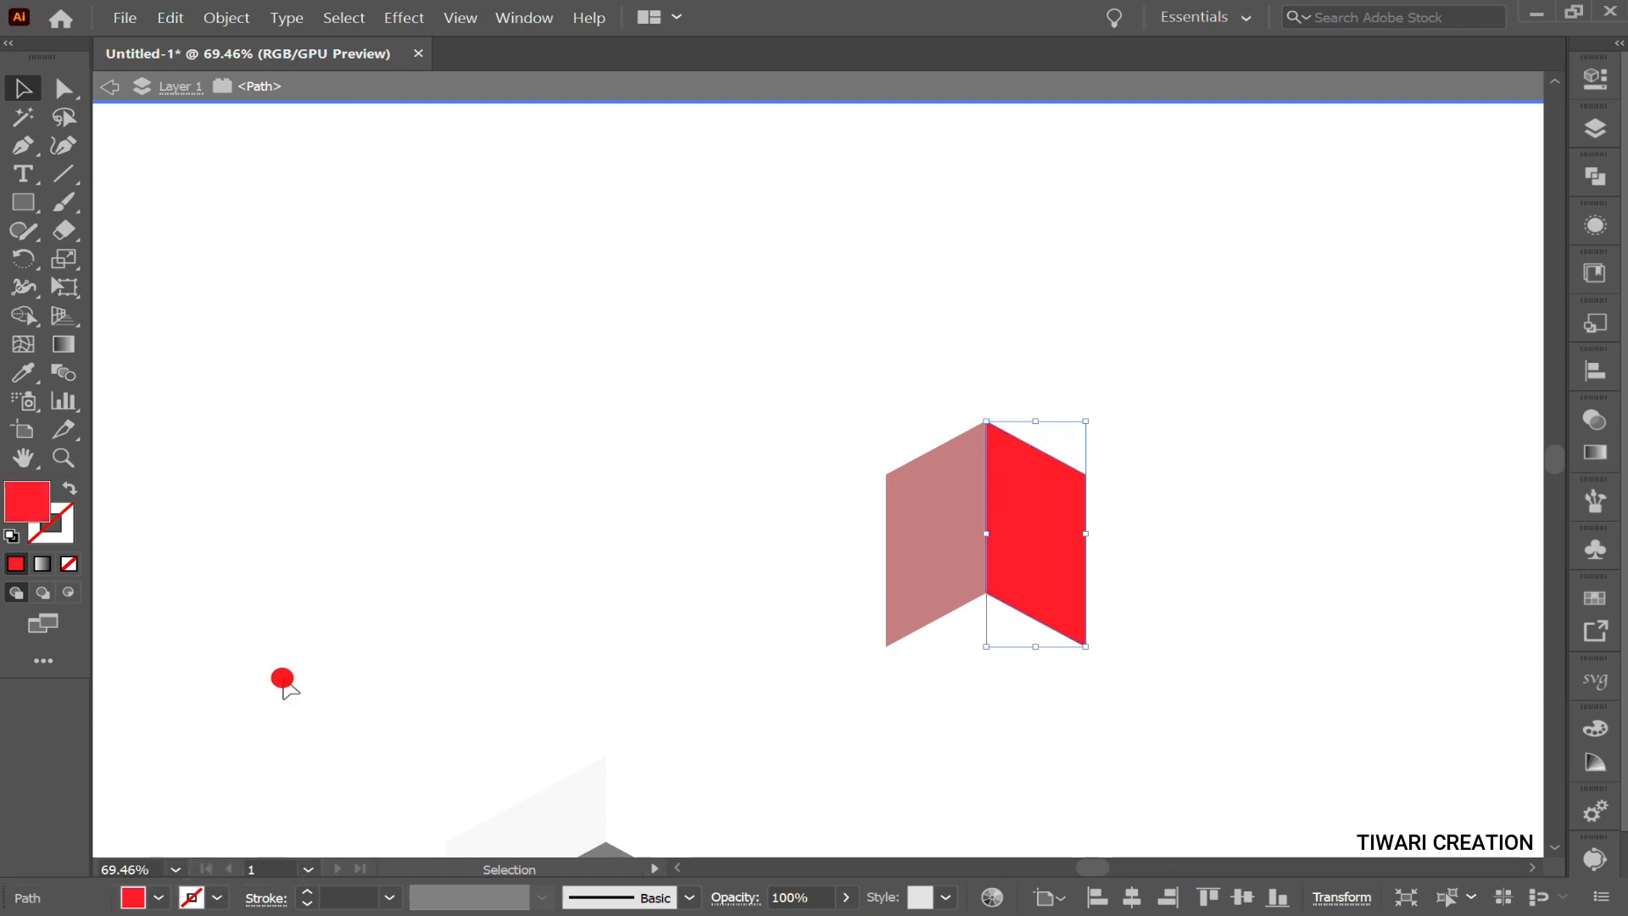
pyautogui.click(283, 681)
pyautogui.scroll(-5, 519, 625)
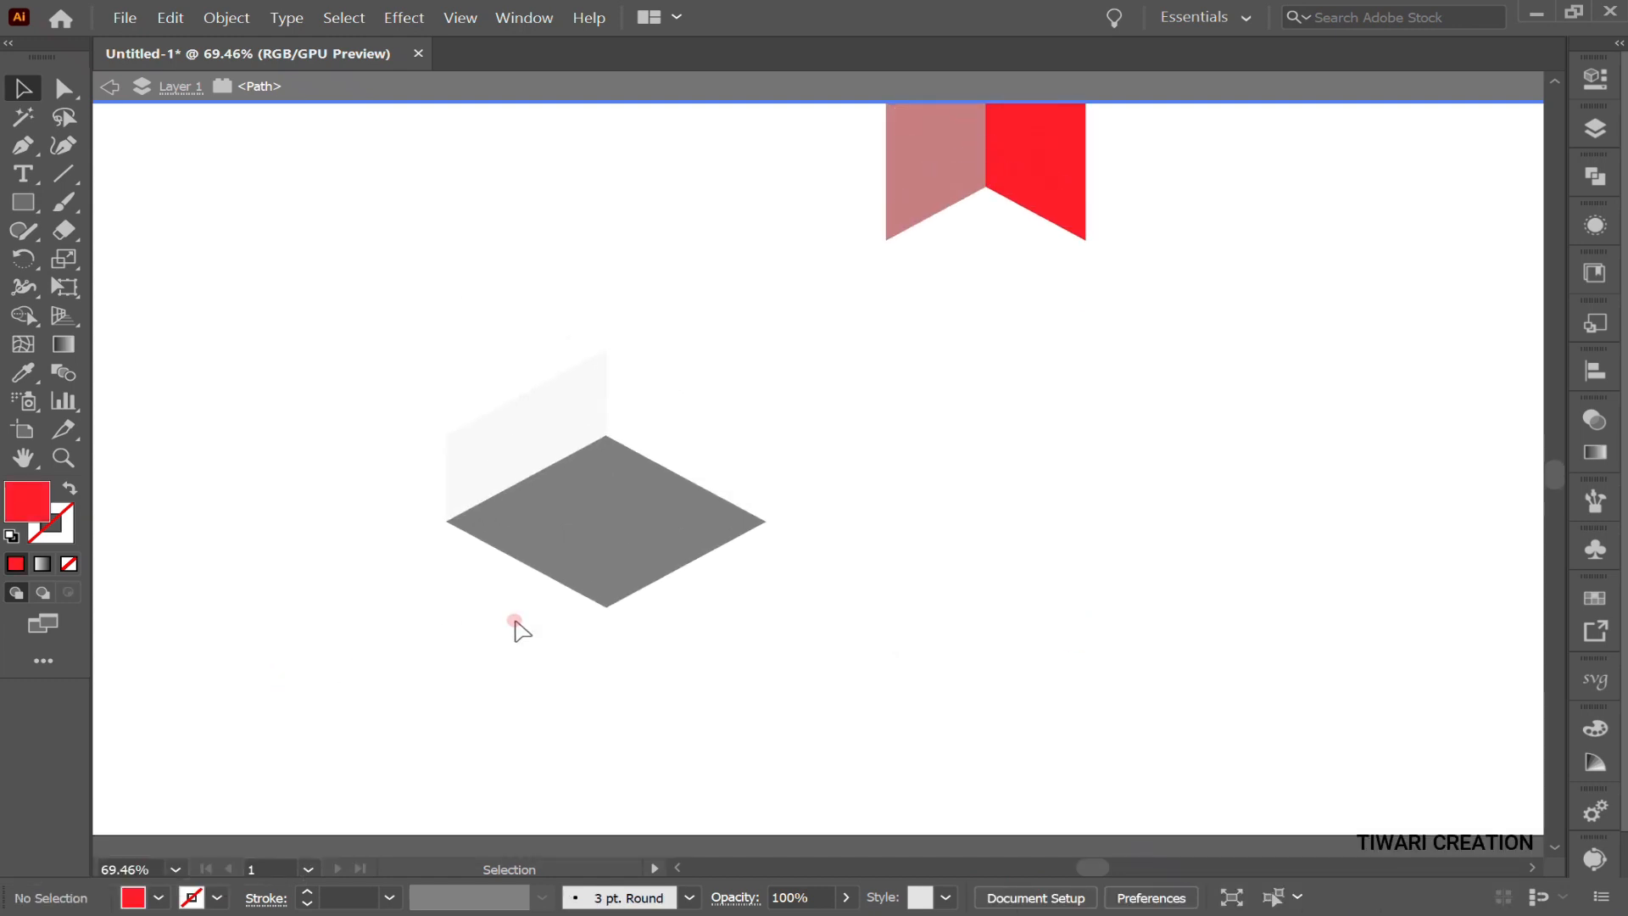
pyautogui.doubleClick(334, 365)
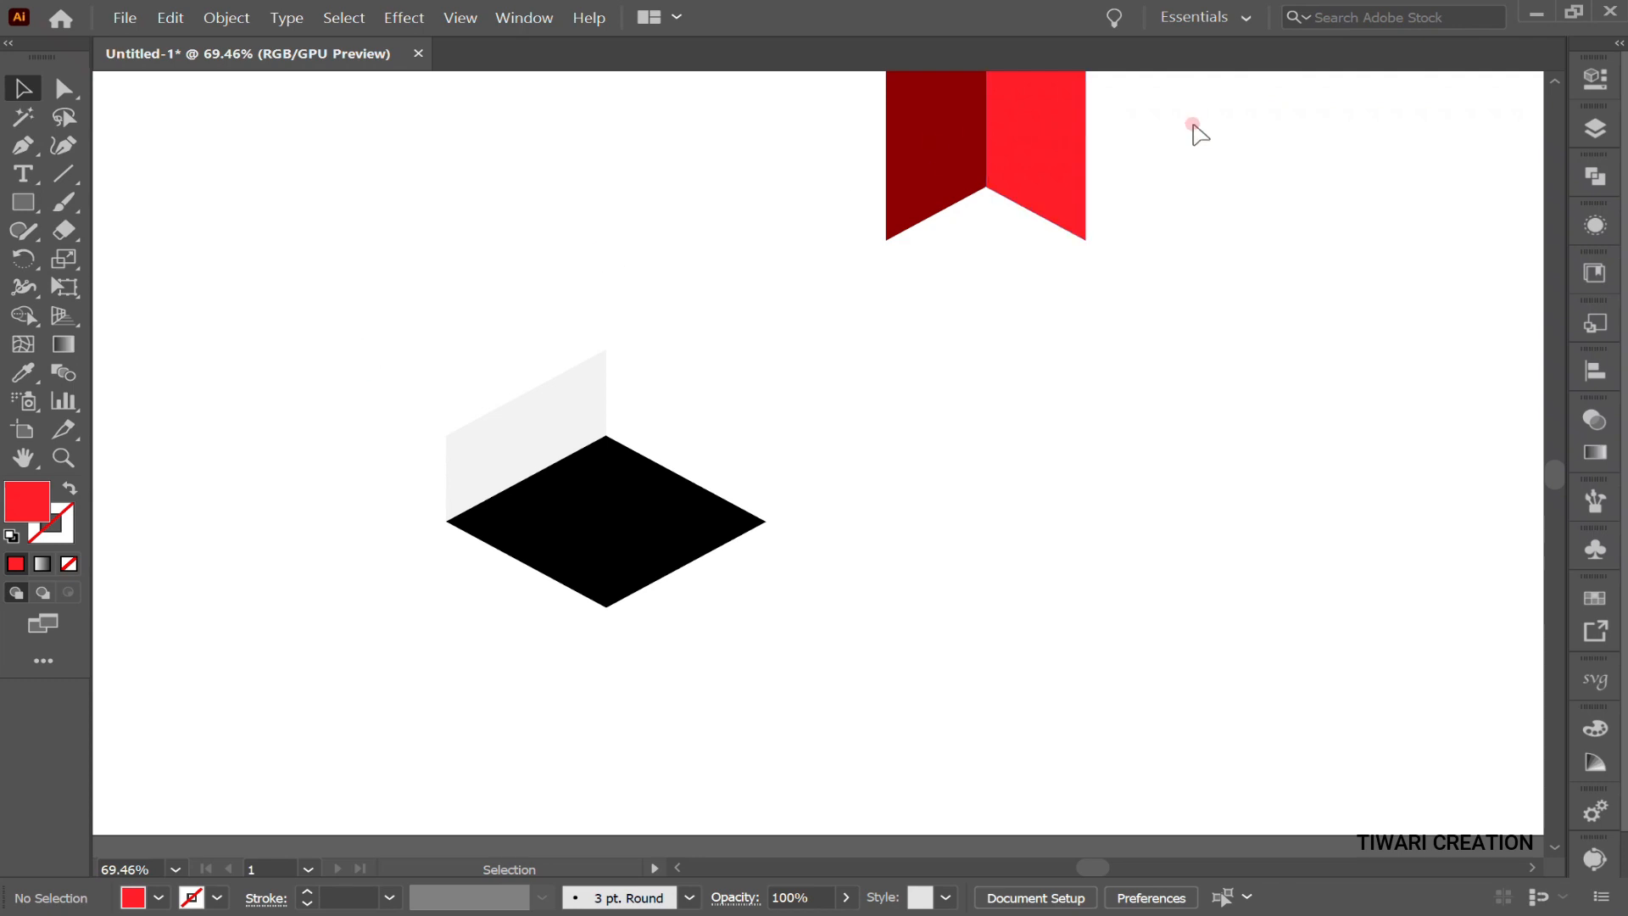
# - Move the two red walls together onto the black rhombus, with their shared top corner at the rhombus's center
pyautogui.moveTo(1193, 125); pyautogui.dragTo(906, 151)
pyautogui.moveTo(1005, 151); pyautogui.dragTo(647, 679)
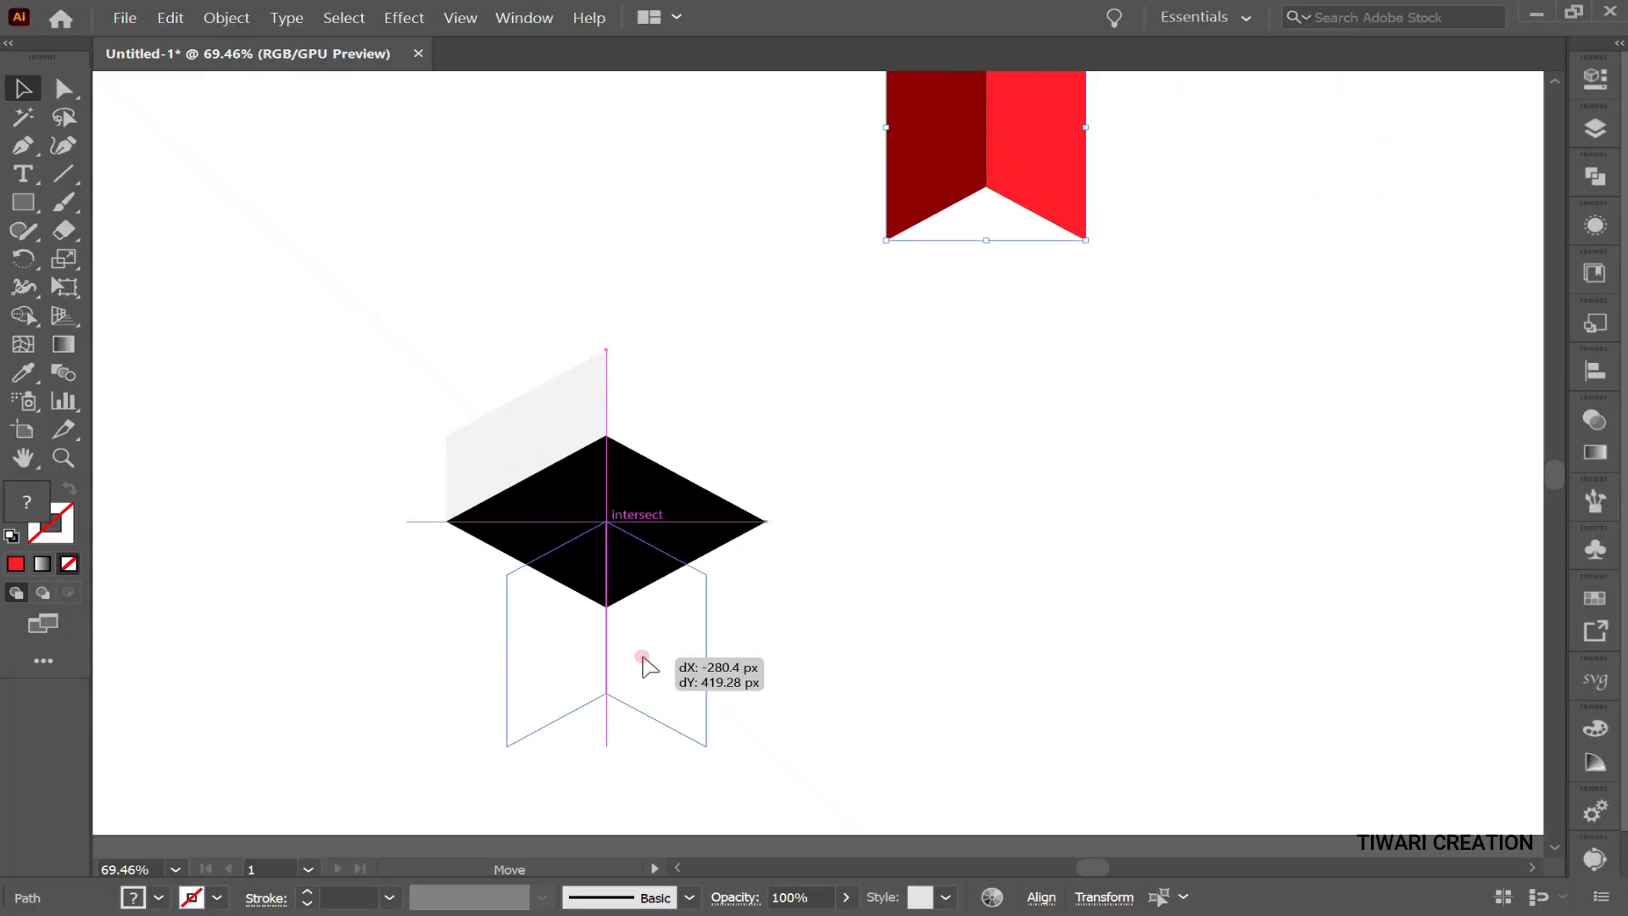
pyautogui.moveTo(643, 658); pyautogui.dragTo(642, 659)
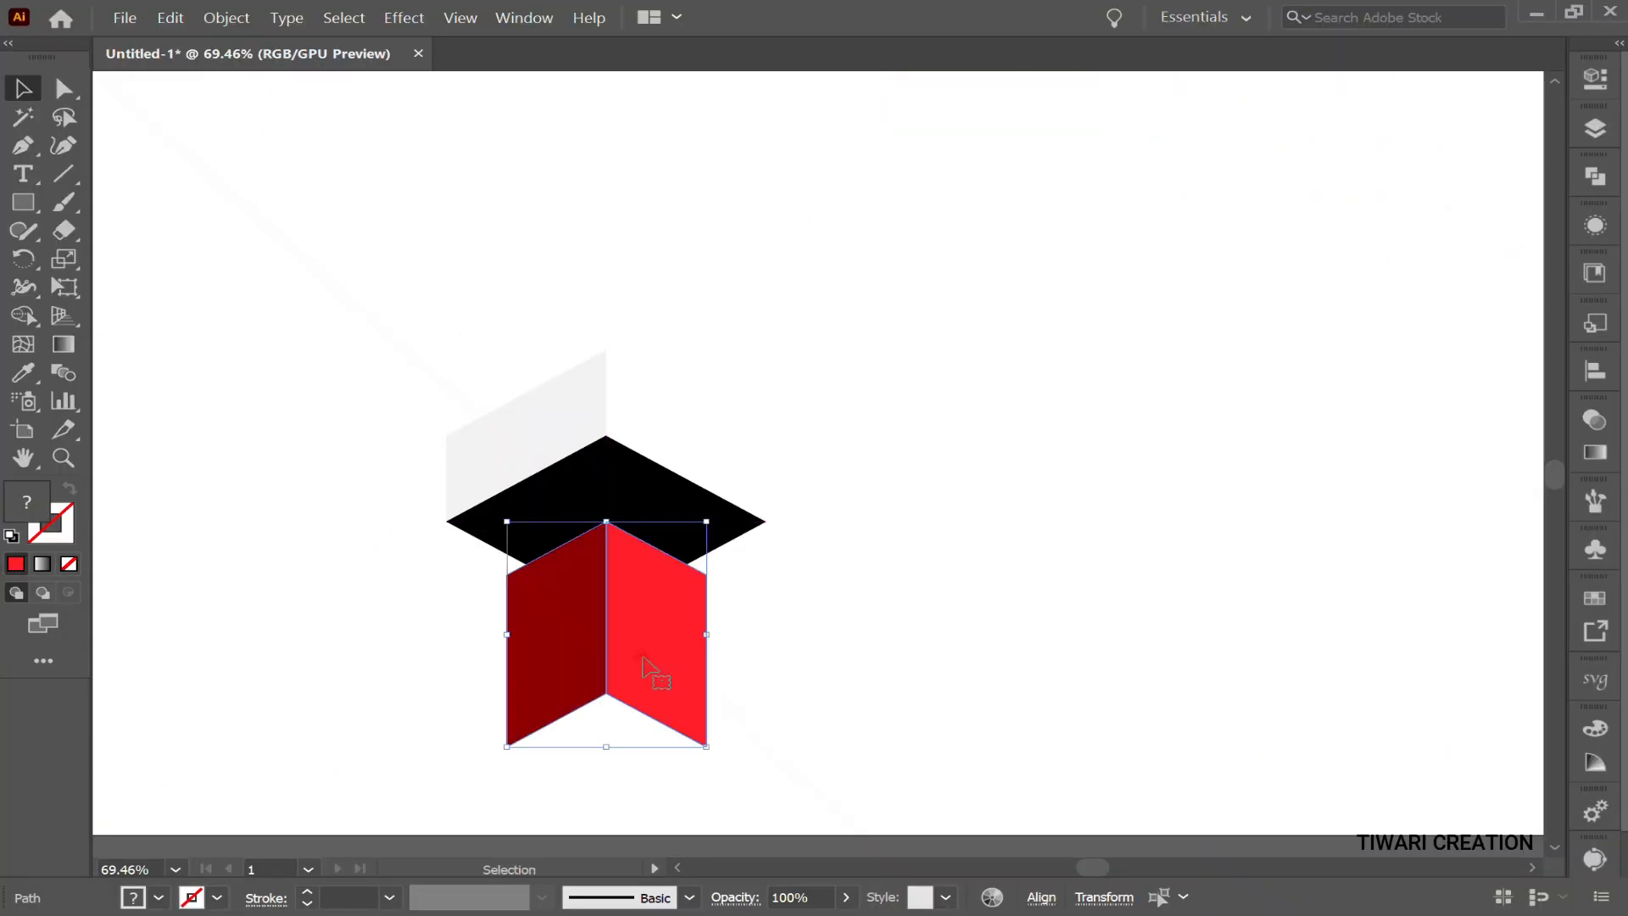
# - Shrink the two red walls from their center to about 80% and nudge them up inside the black rhombus
pyautogui.moveTo(708, 747); pyautogui.dragTo(686, 721)
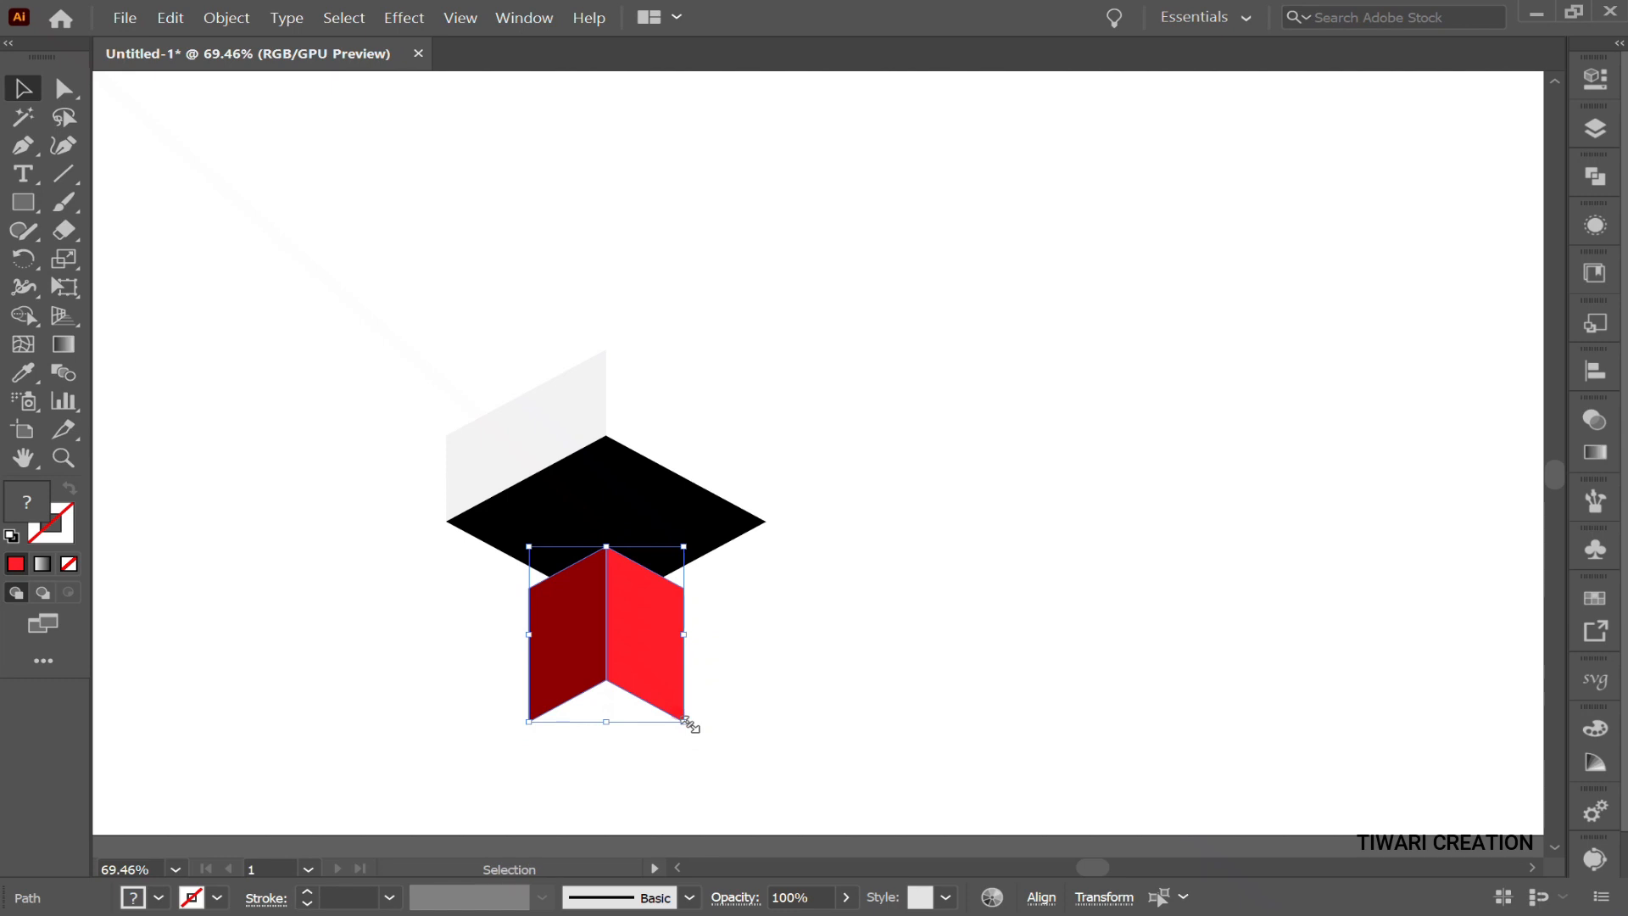
pyautogui.hotkey('shift', 'Up')
pyautogui.hotkey('shift', 'Up')
pyautogui.hotkey('shift', 'Up')
pyautogui.hotkey('shift', 'Up')
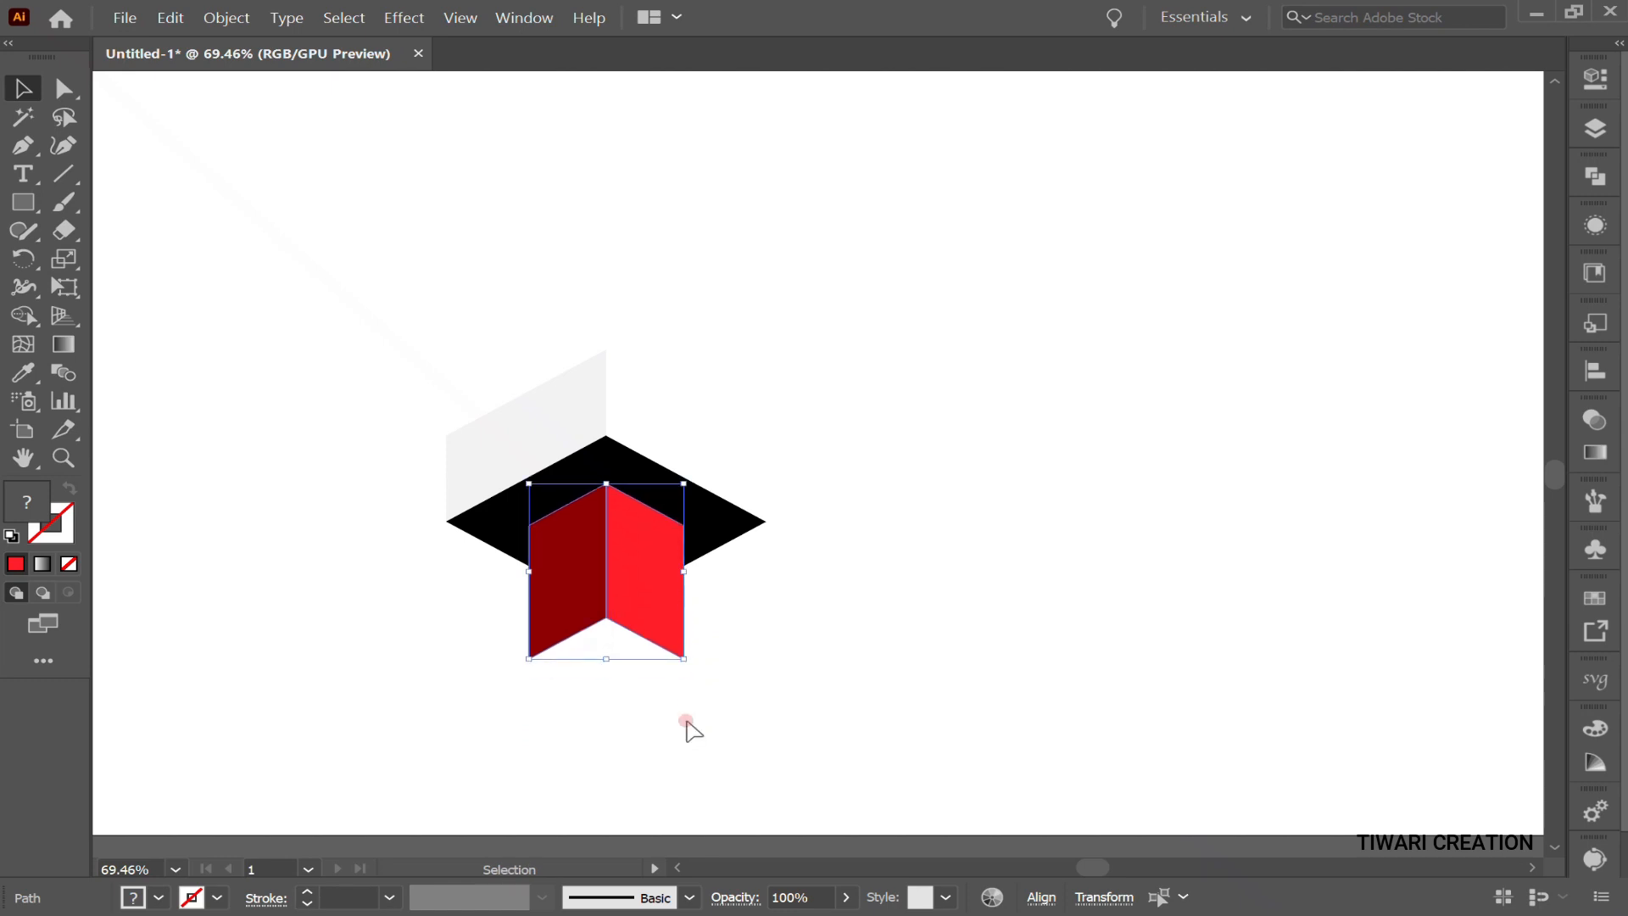
pyautogui.click(911, 673)
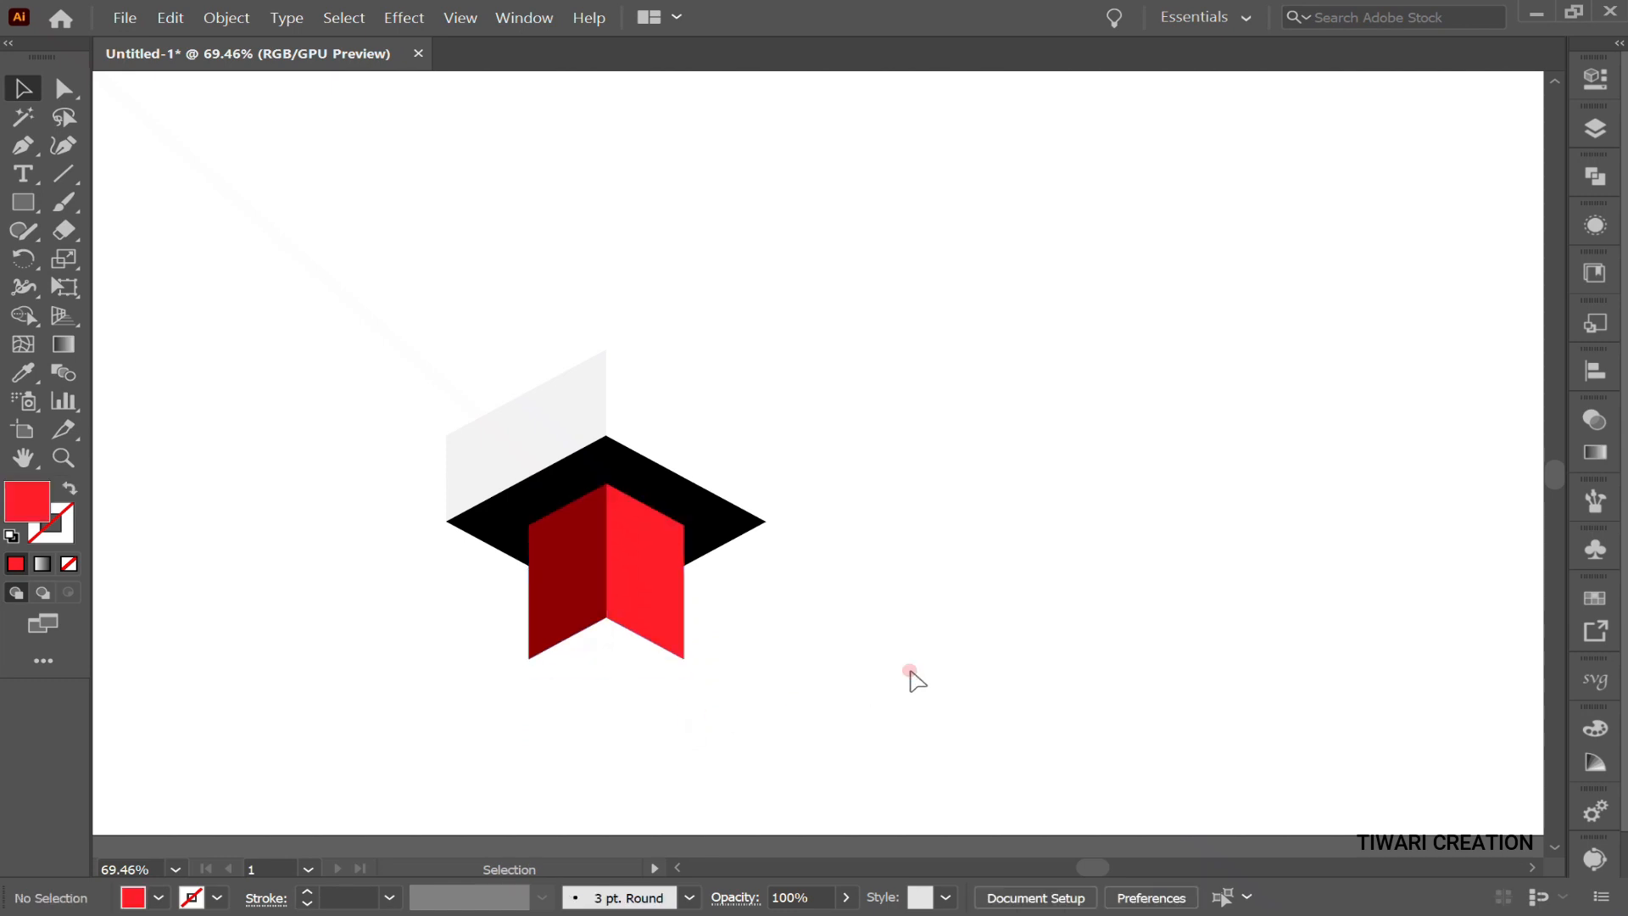
# - Group the two red walls and apply a Multiply drop shadow with 75% opacity, 0 px offsets and 10 px blur
pyautogui.moveTo(490, 624); pyautogui.dragTo(719, 683)
pyautogui.hotkey('ctrl', 'g')
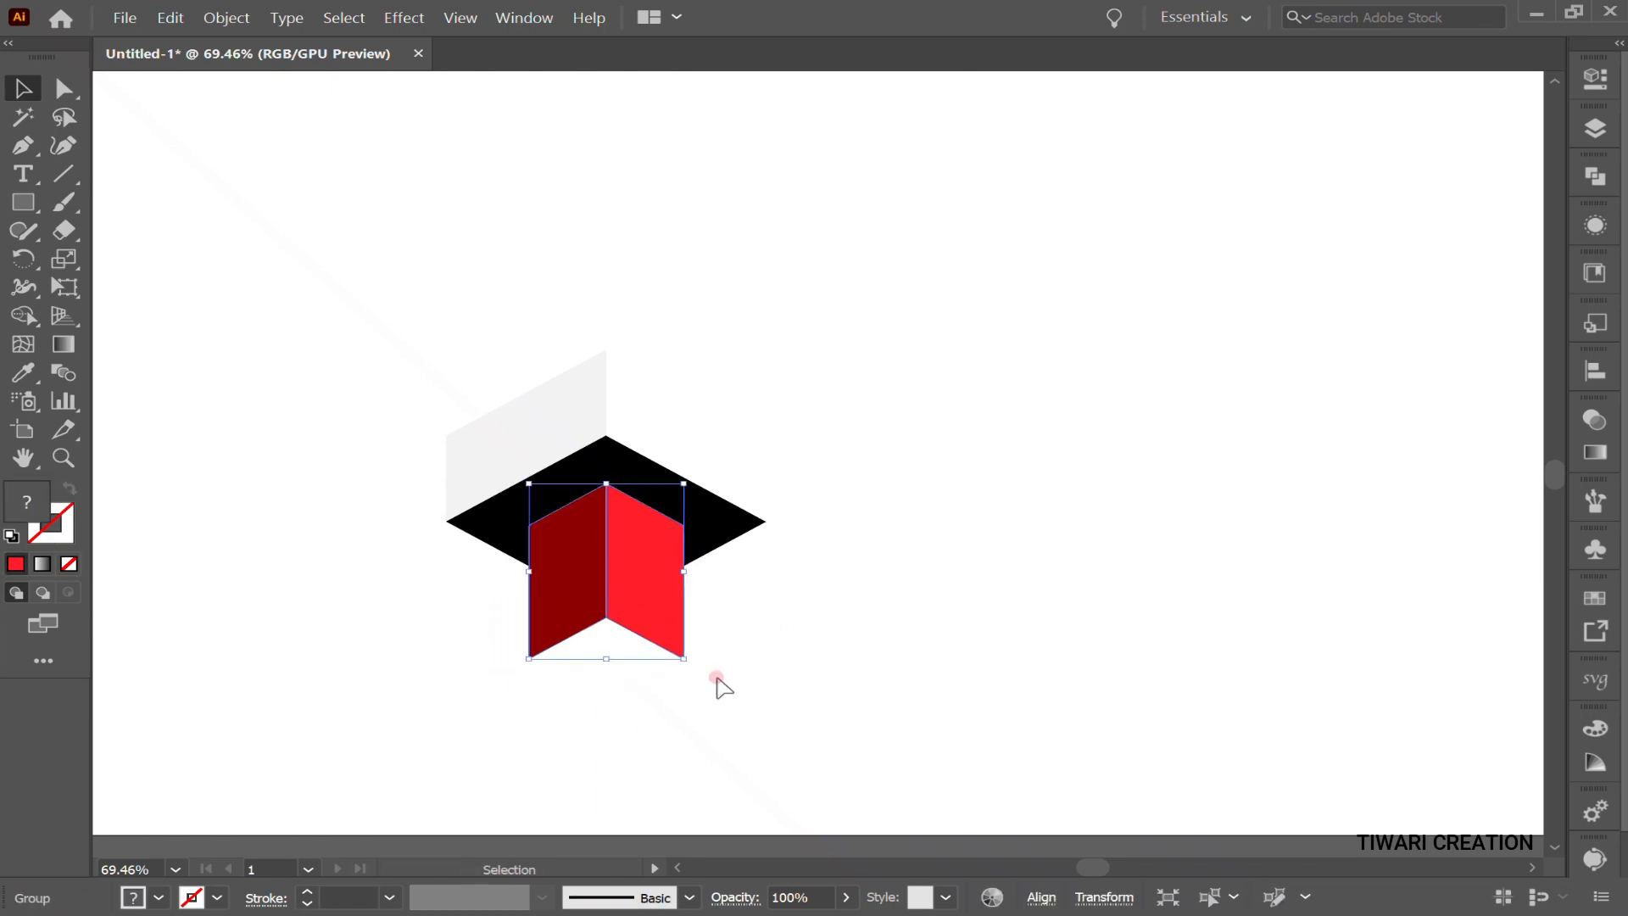
pyautogui.click(409, 28)
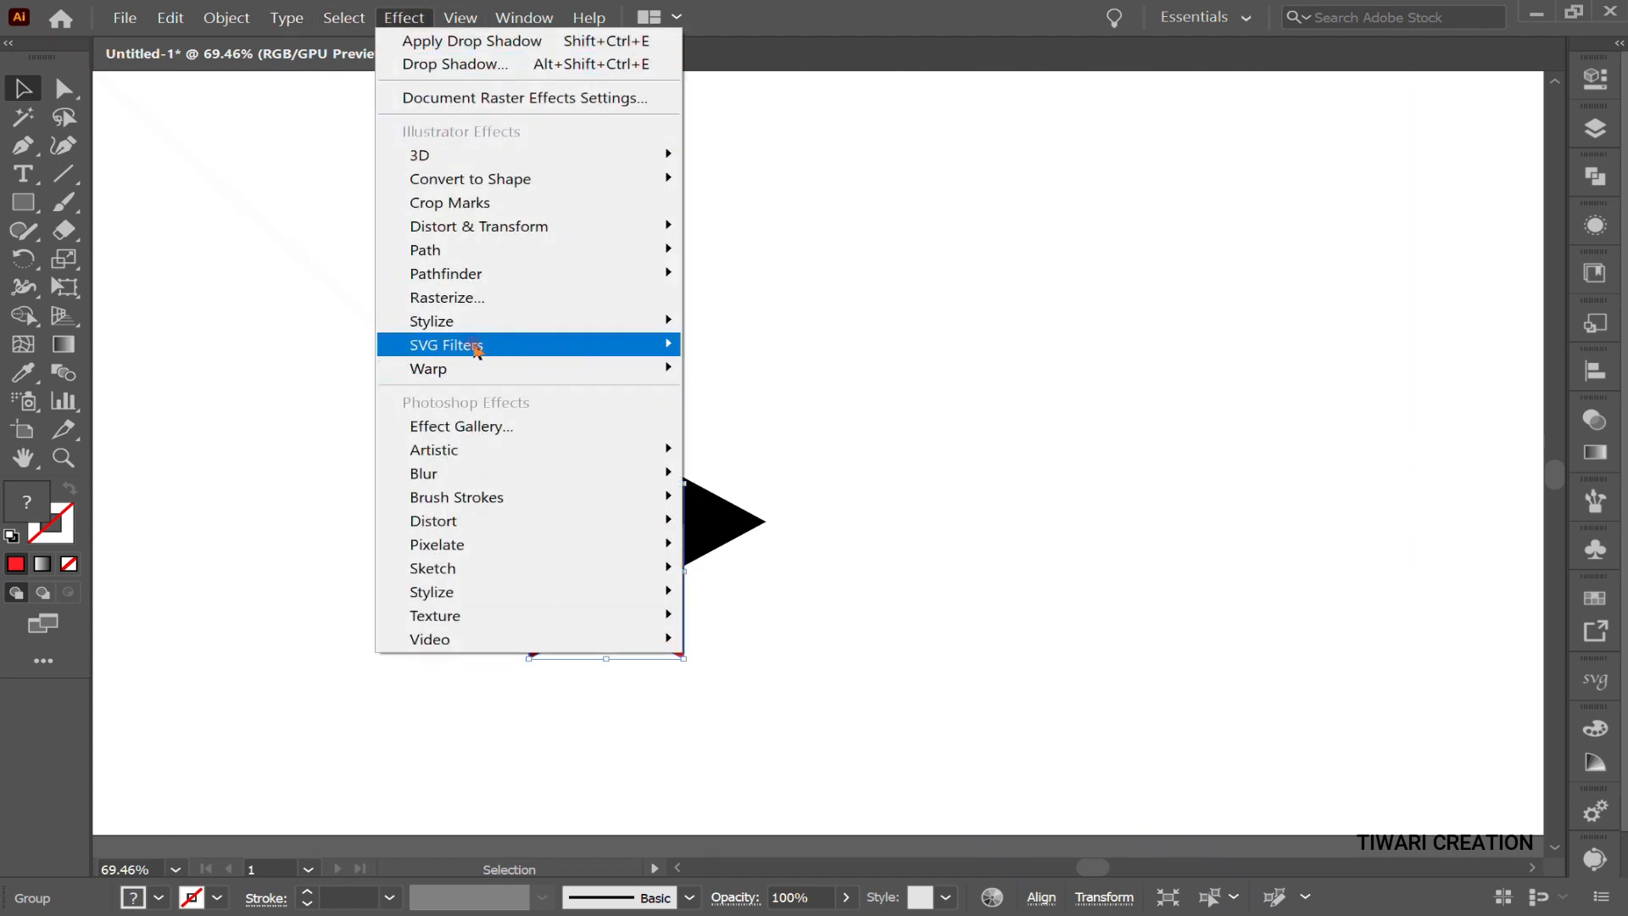
pyautogui.moveTo(462, 322)
pyautogui.click(753, 327)
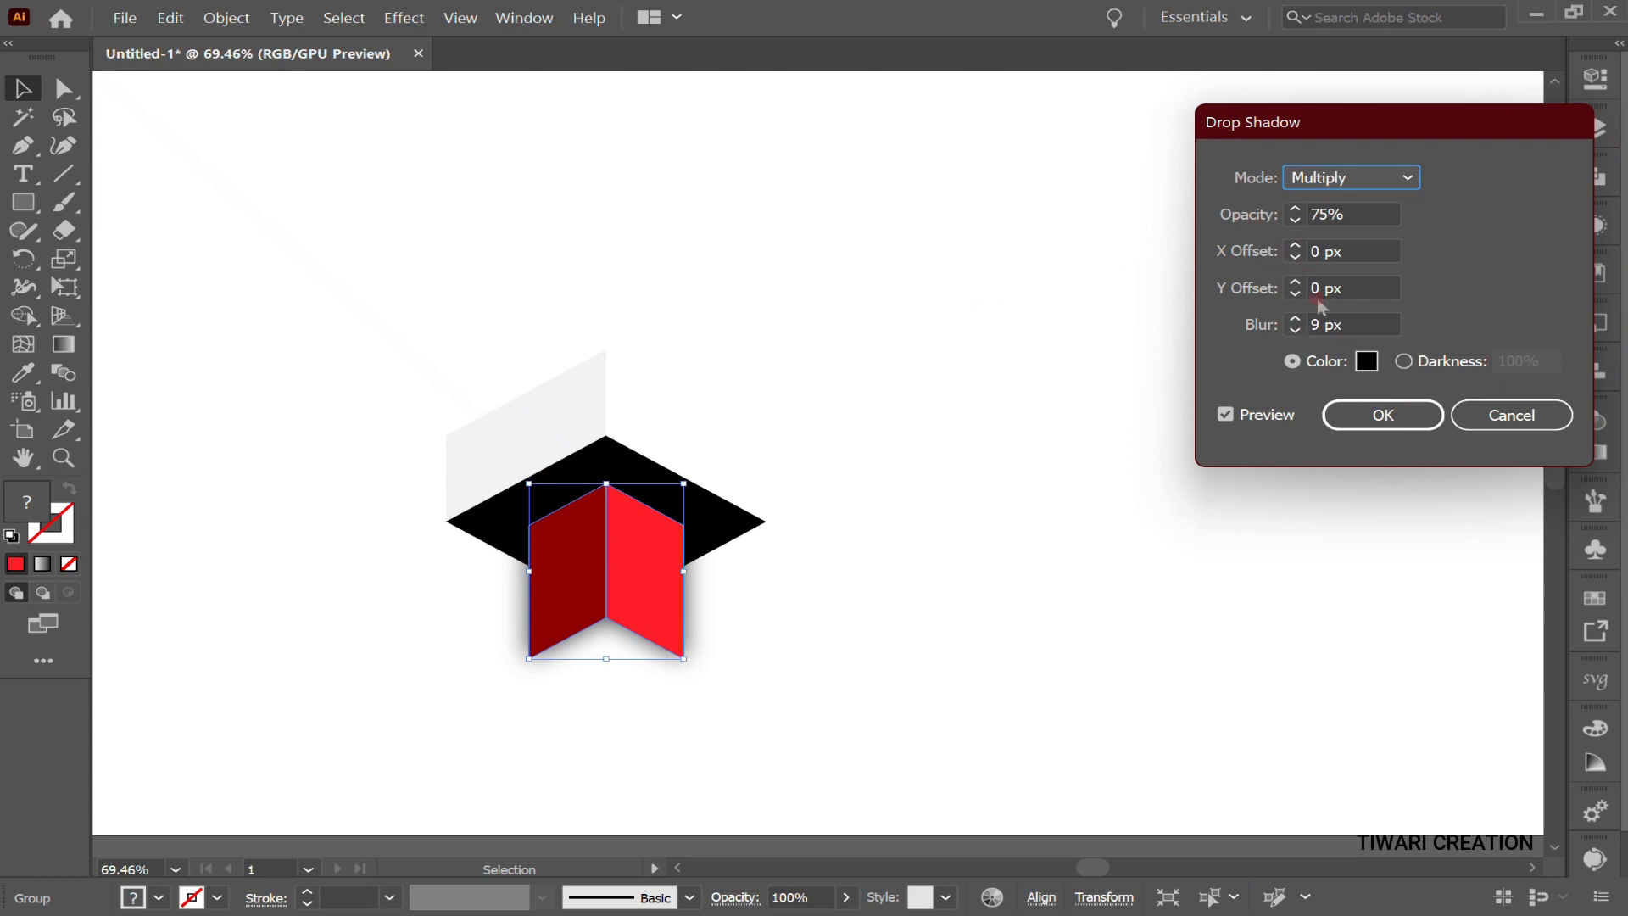
pyautogui.click(1298, 323)
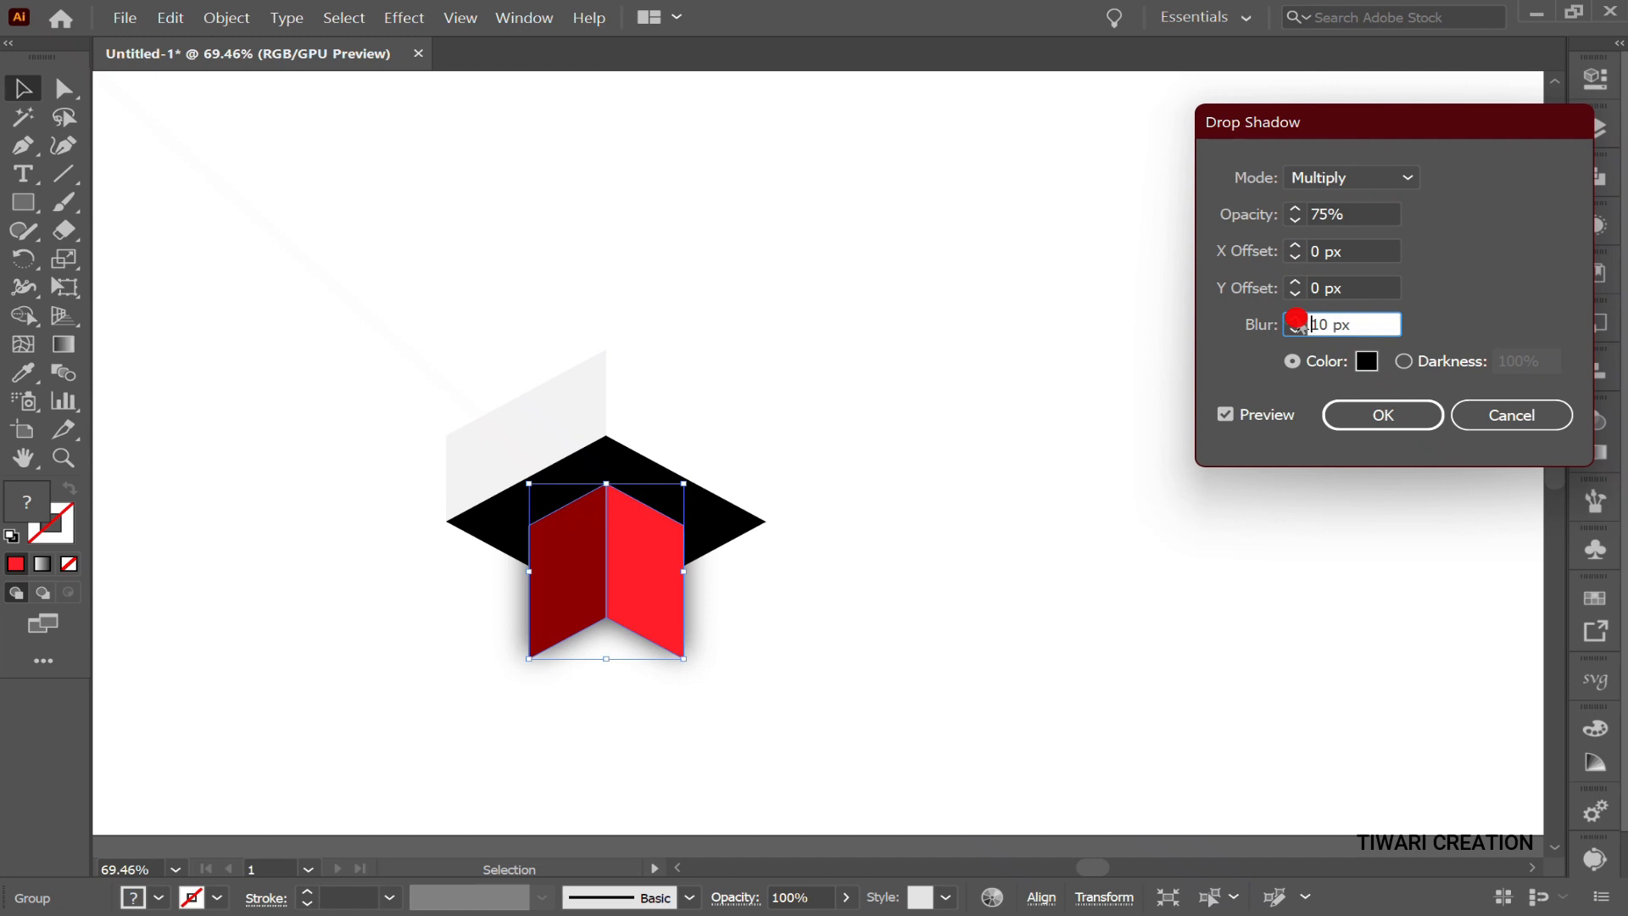
pyautogui.click(1369, 413)
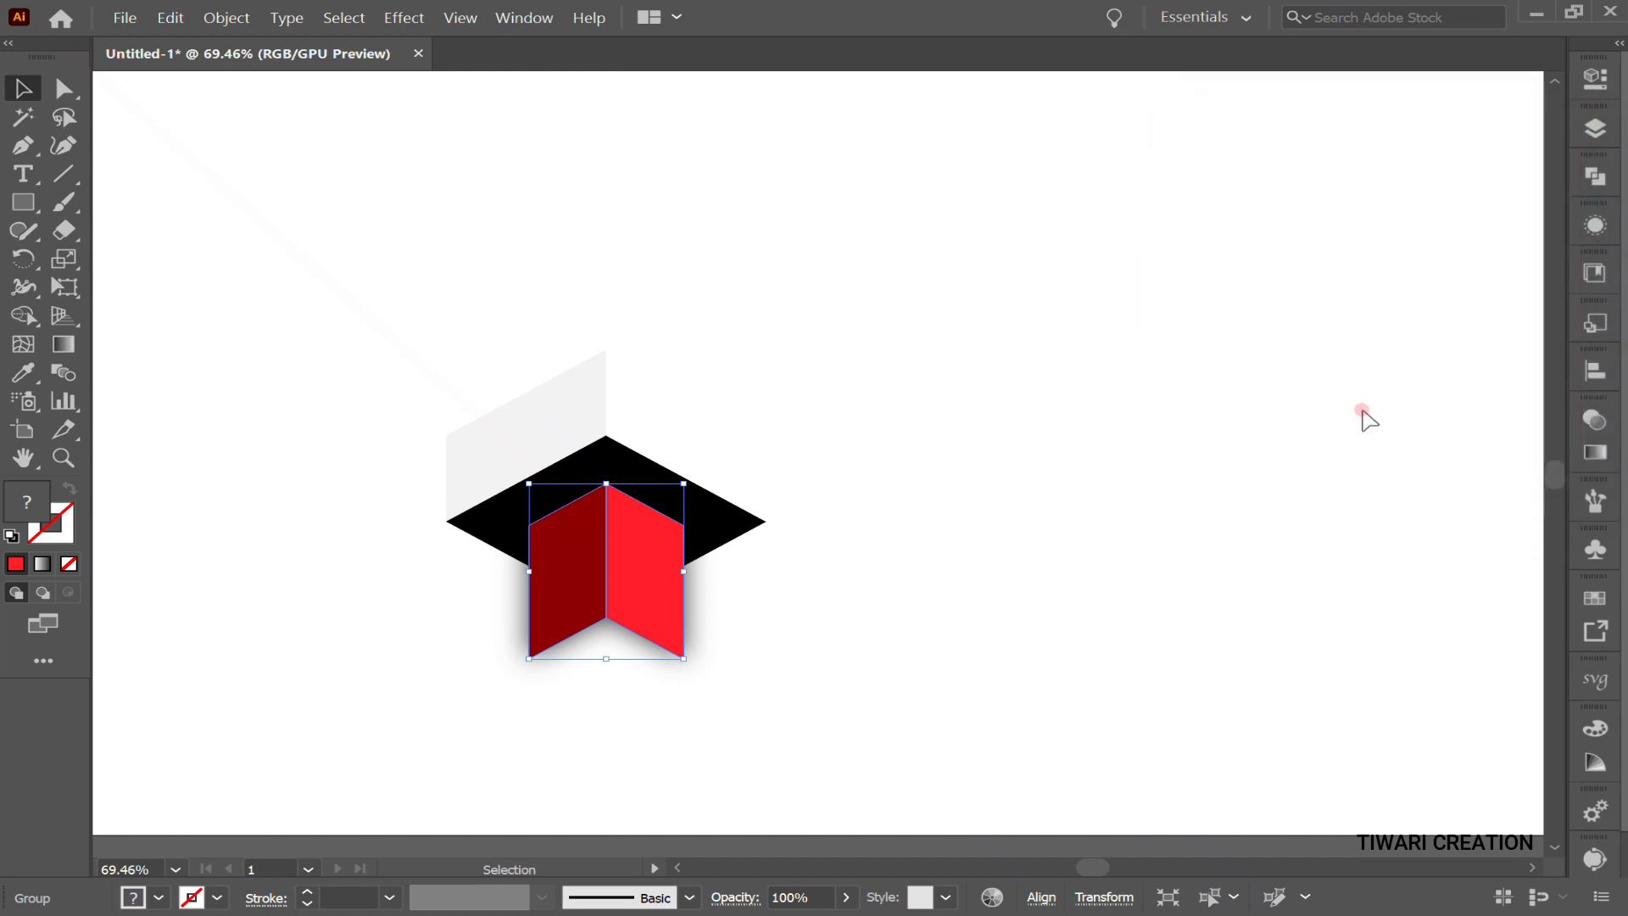
pyautogui.click(1150, 440)
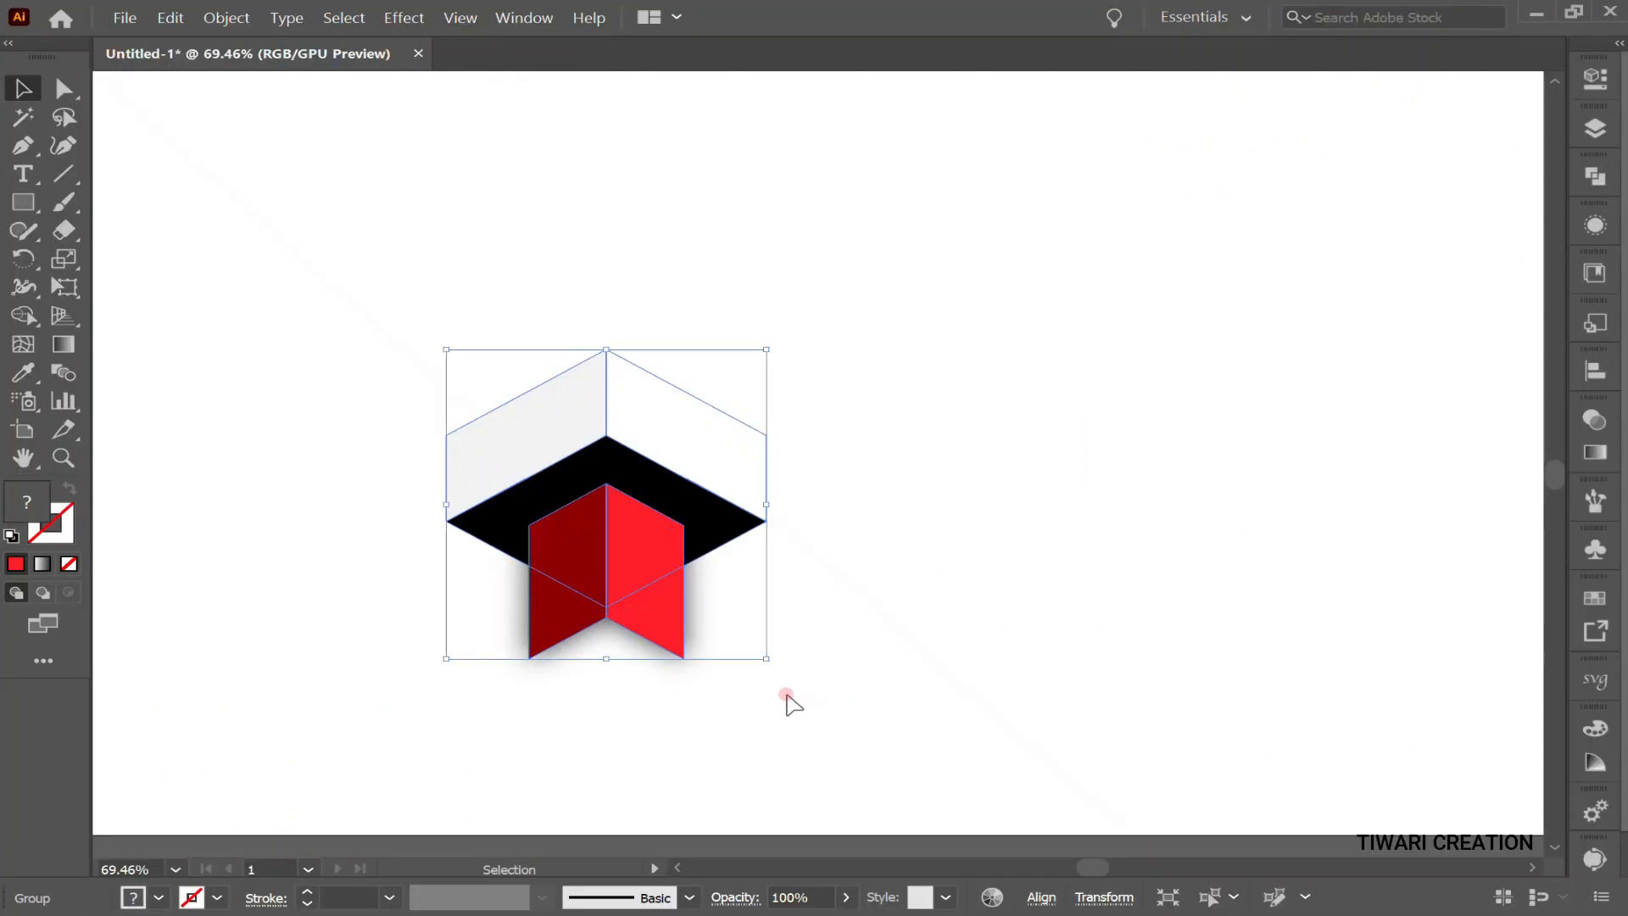
# - Scale the whole artwork down proportionally to about half its size and clear the selection
pyautogui.moveTo(766, 659); pyautogui.dragTo(687, 585)
pyautogui.hscroll(-3, 688, 591)
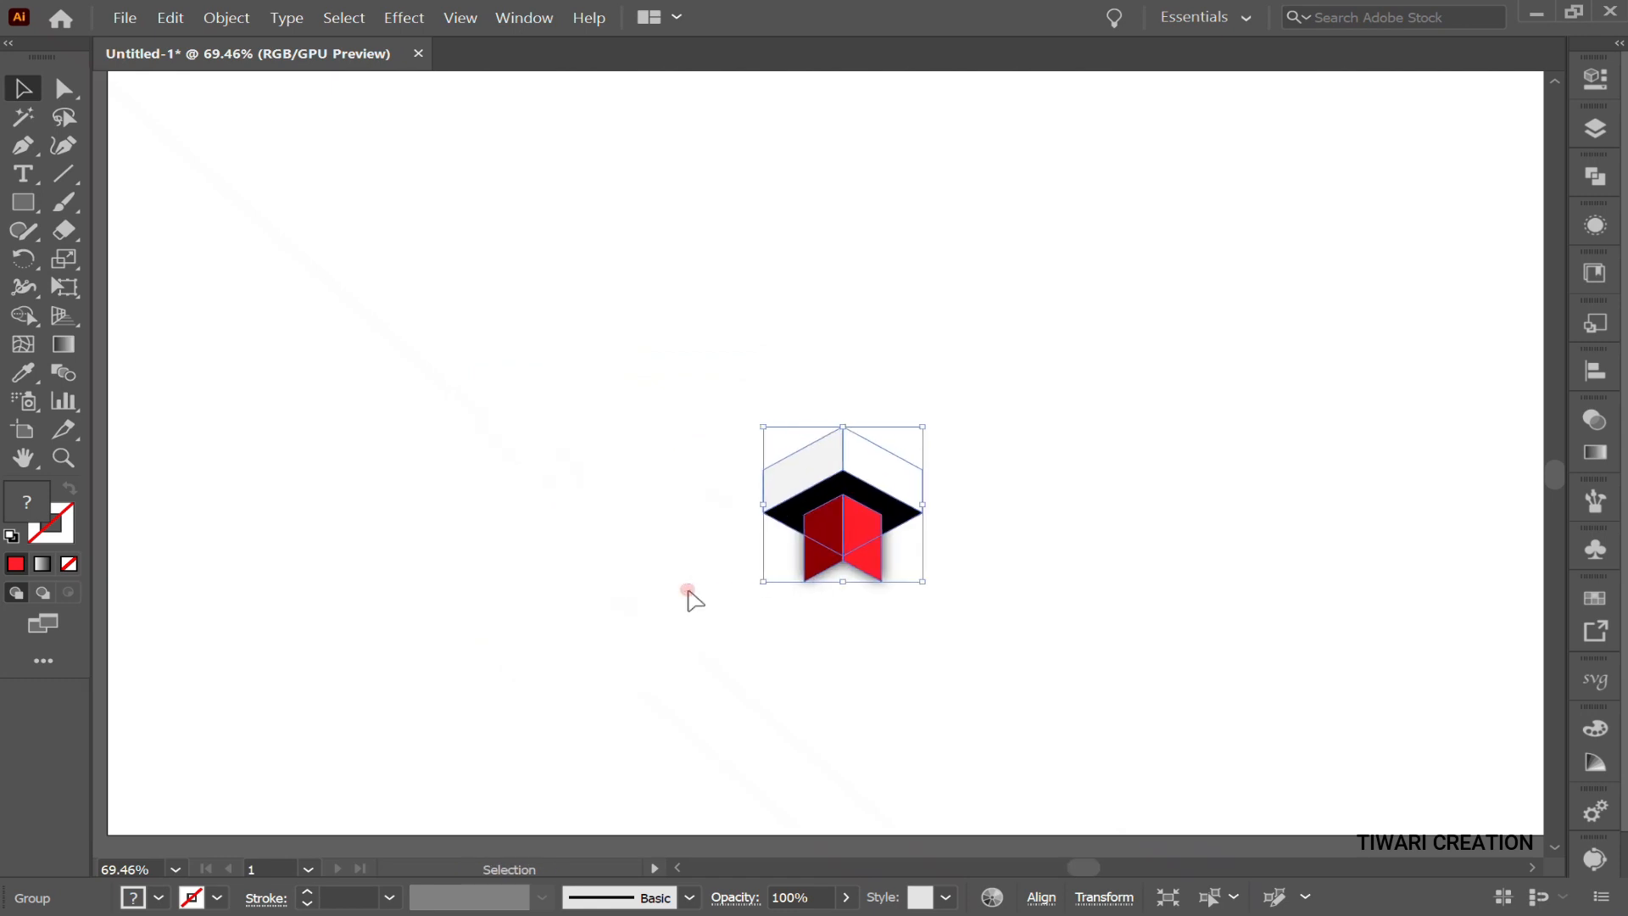
pyautogui.click(688, 591)
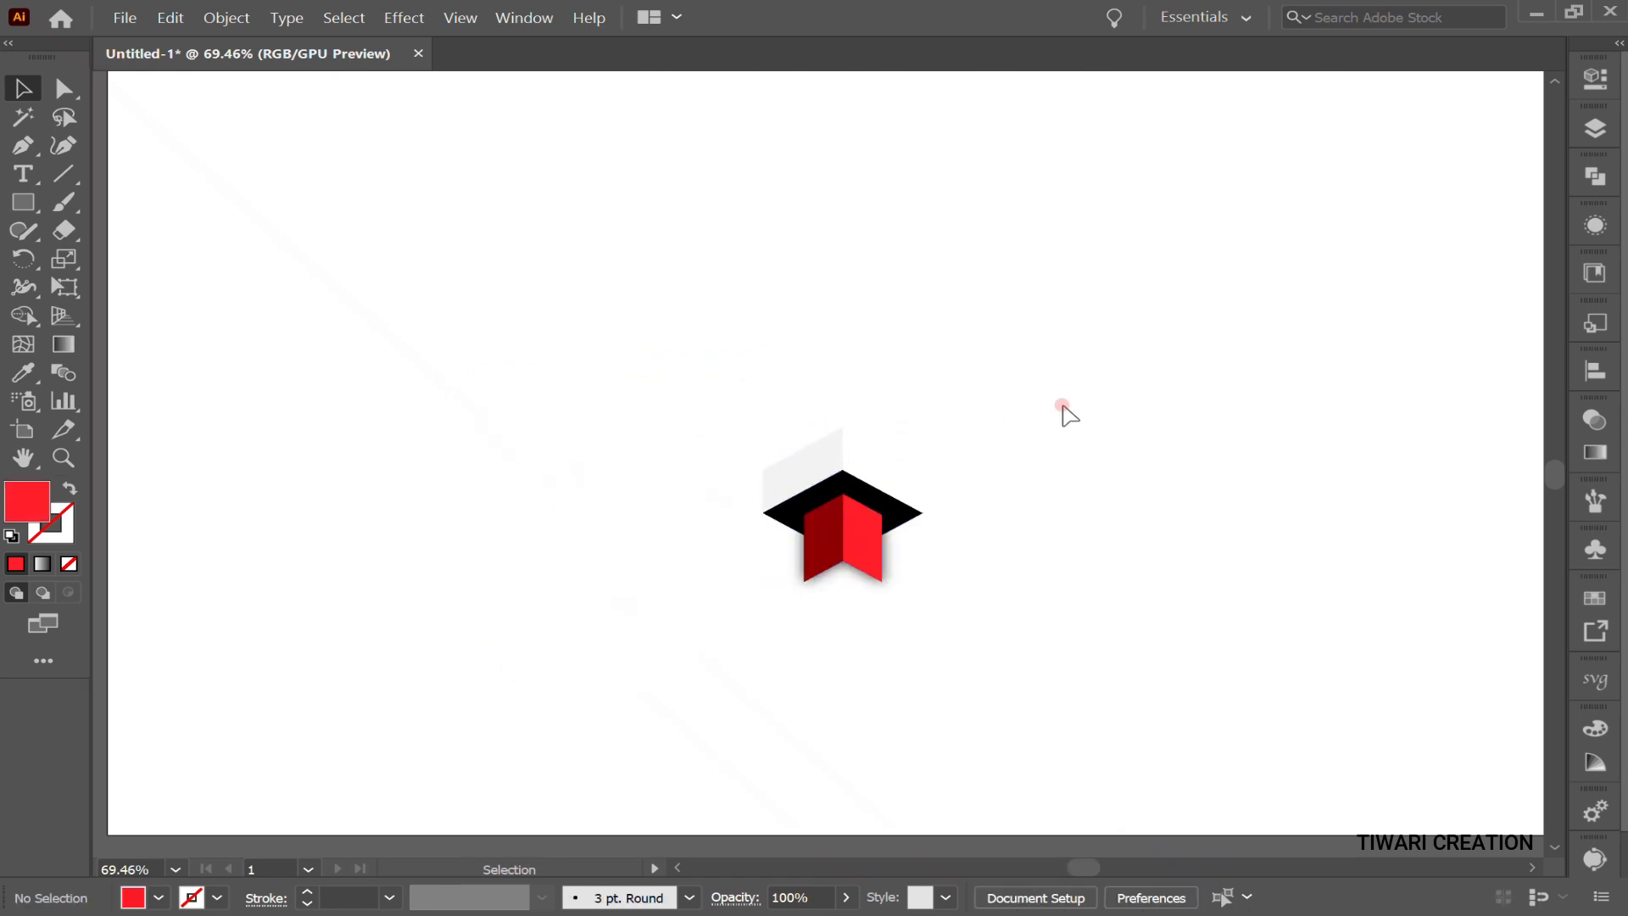
# - Make a new pattern from the entire artwork and accept the swatch notice
pyautogui.moveTo(696, 406); pyautogui.dragTo(1036, 619)
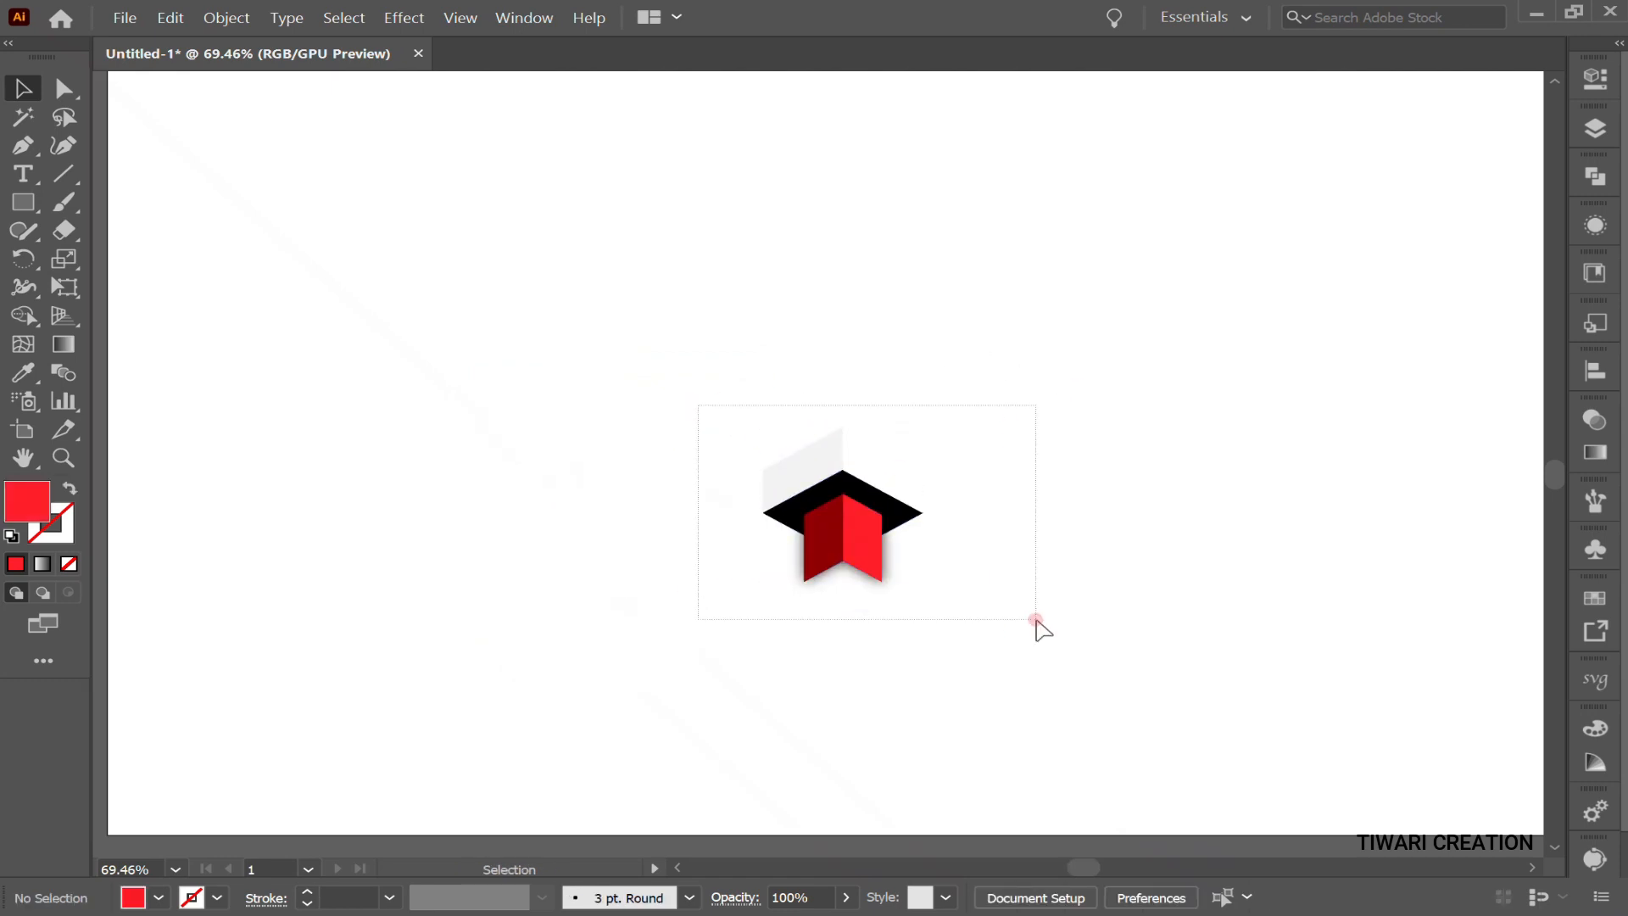
pyautogui.click(226, 18)
pyautogui.moveTo(422, 611)
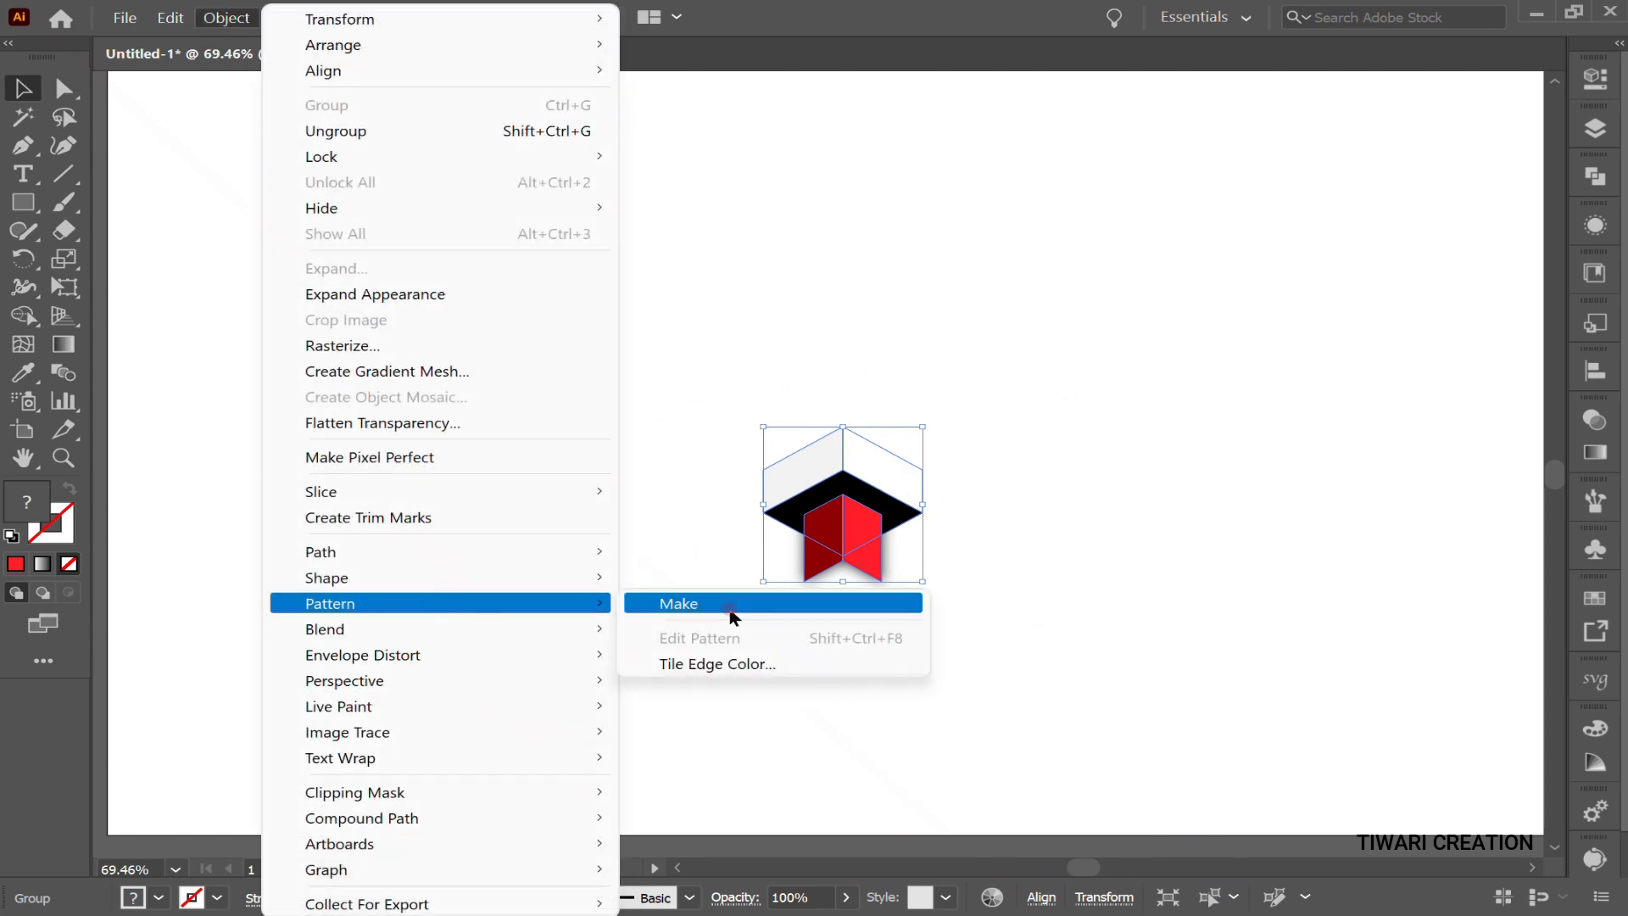
pyautogui.click(755, 606)
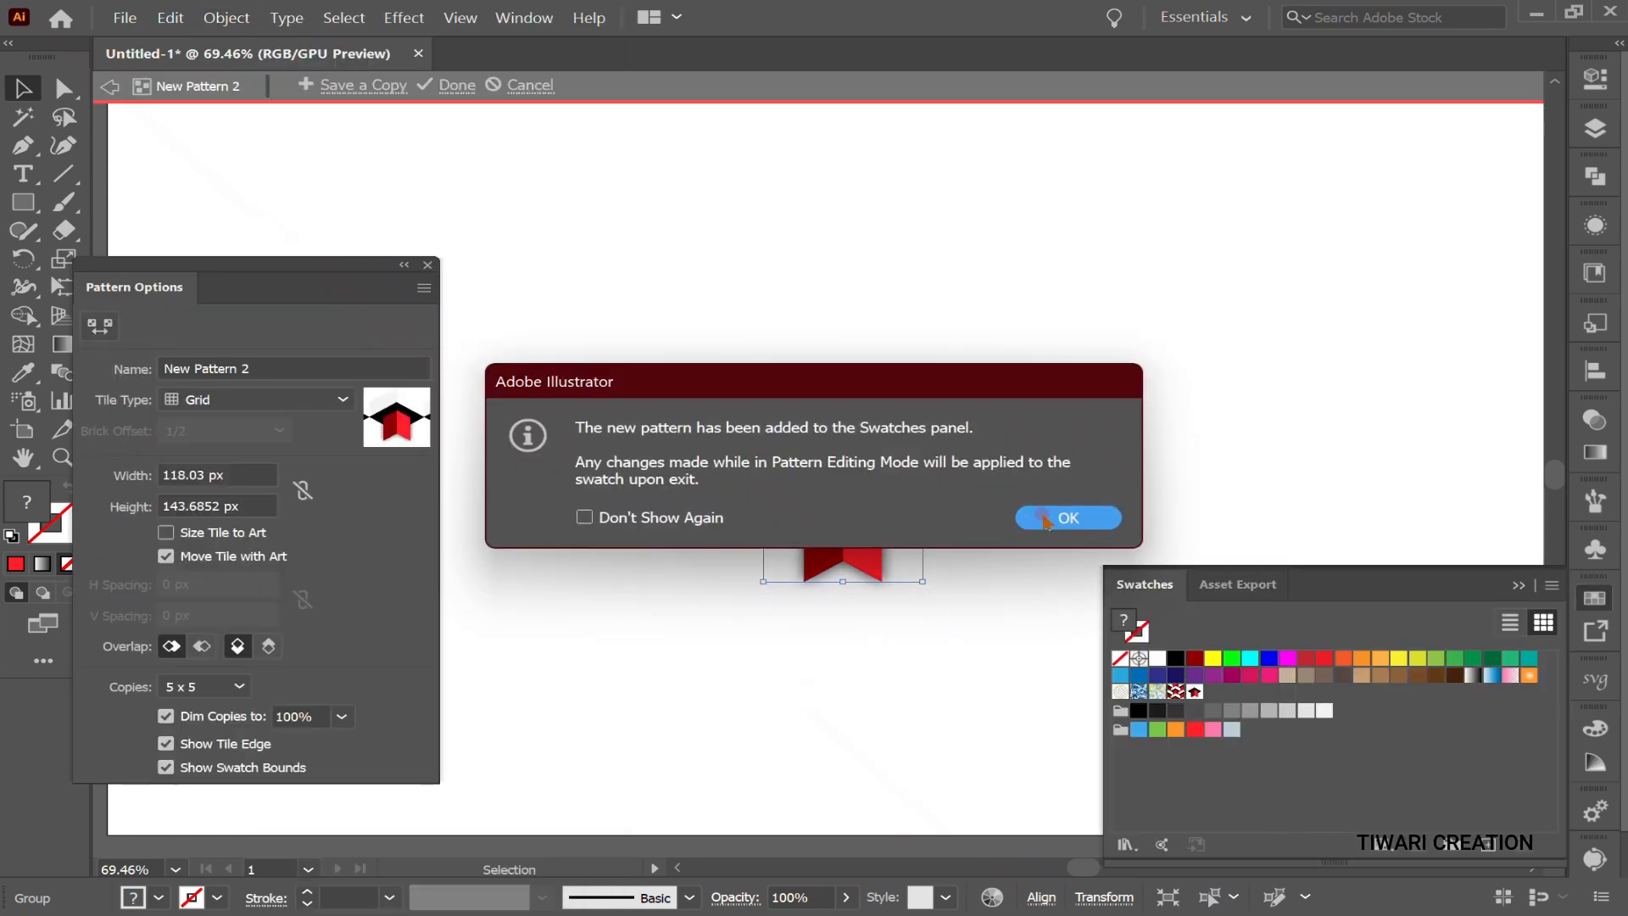
pyautogui.click(1062, 519)
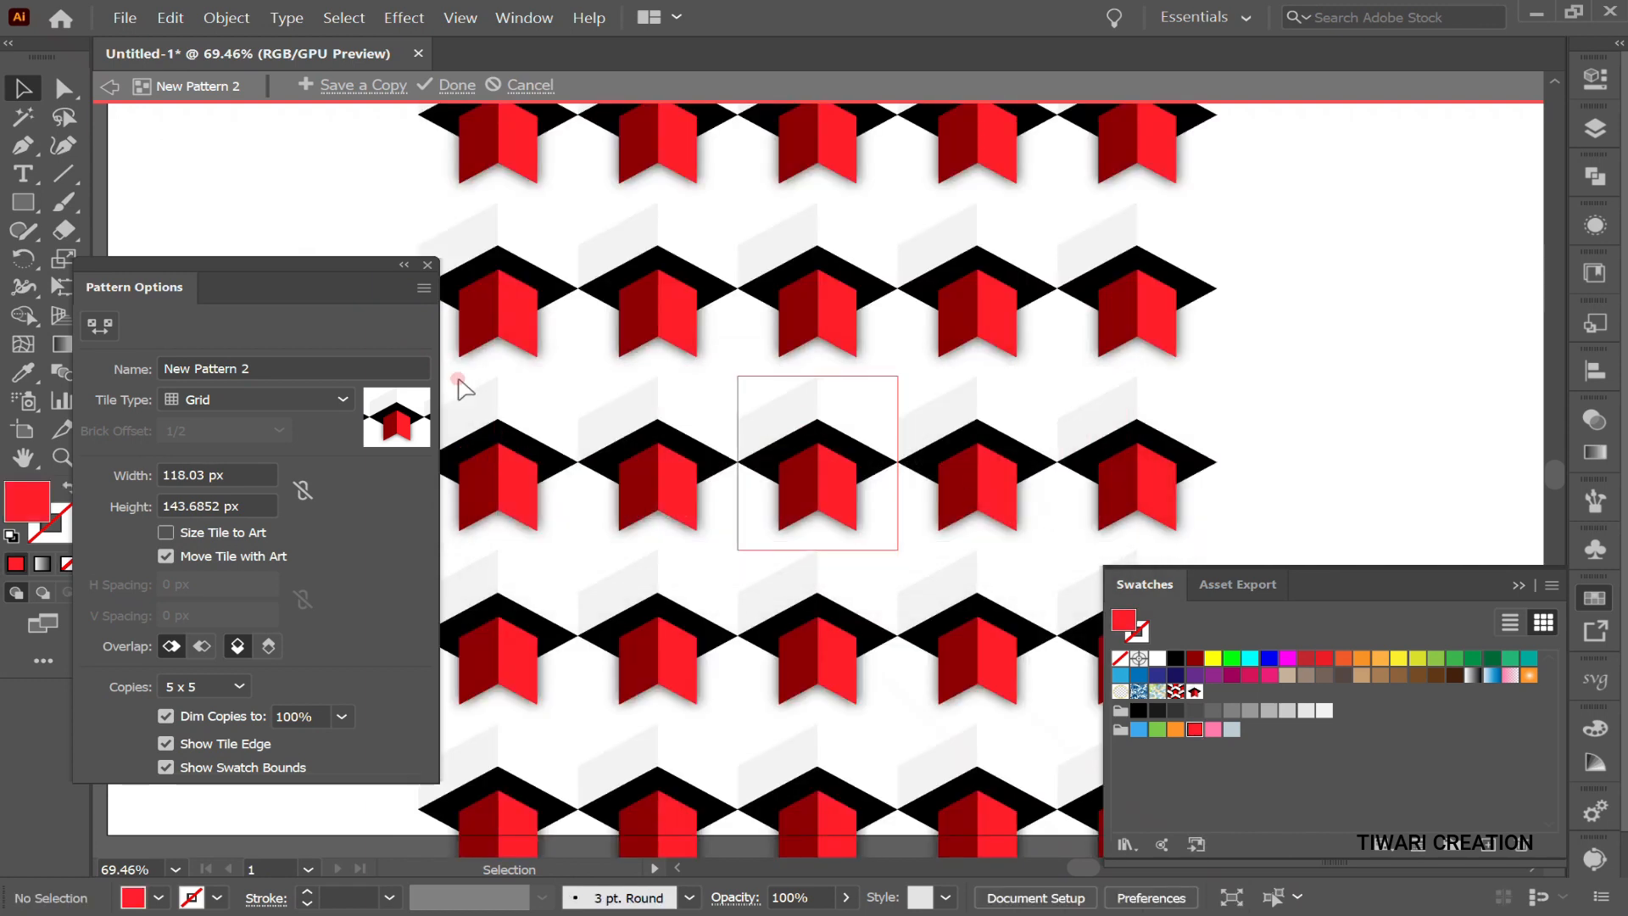
# - Set the pattern's tile type to Brick by Column and its tile width to 89 px
pyautogui.click(252, 401)
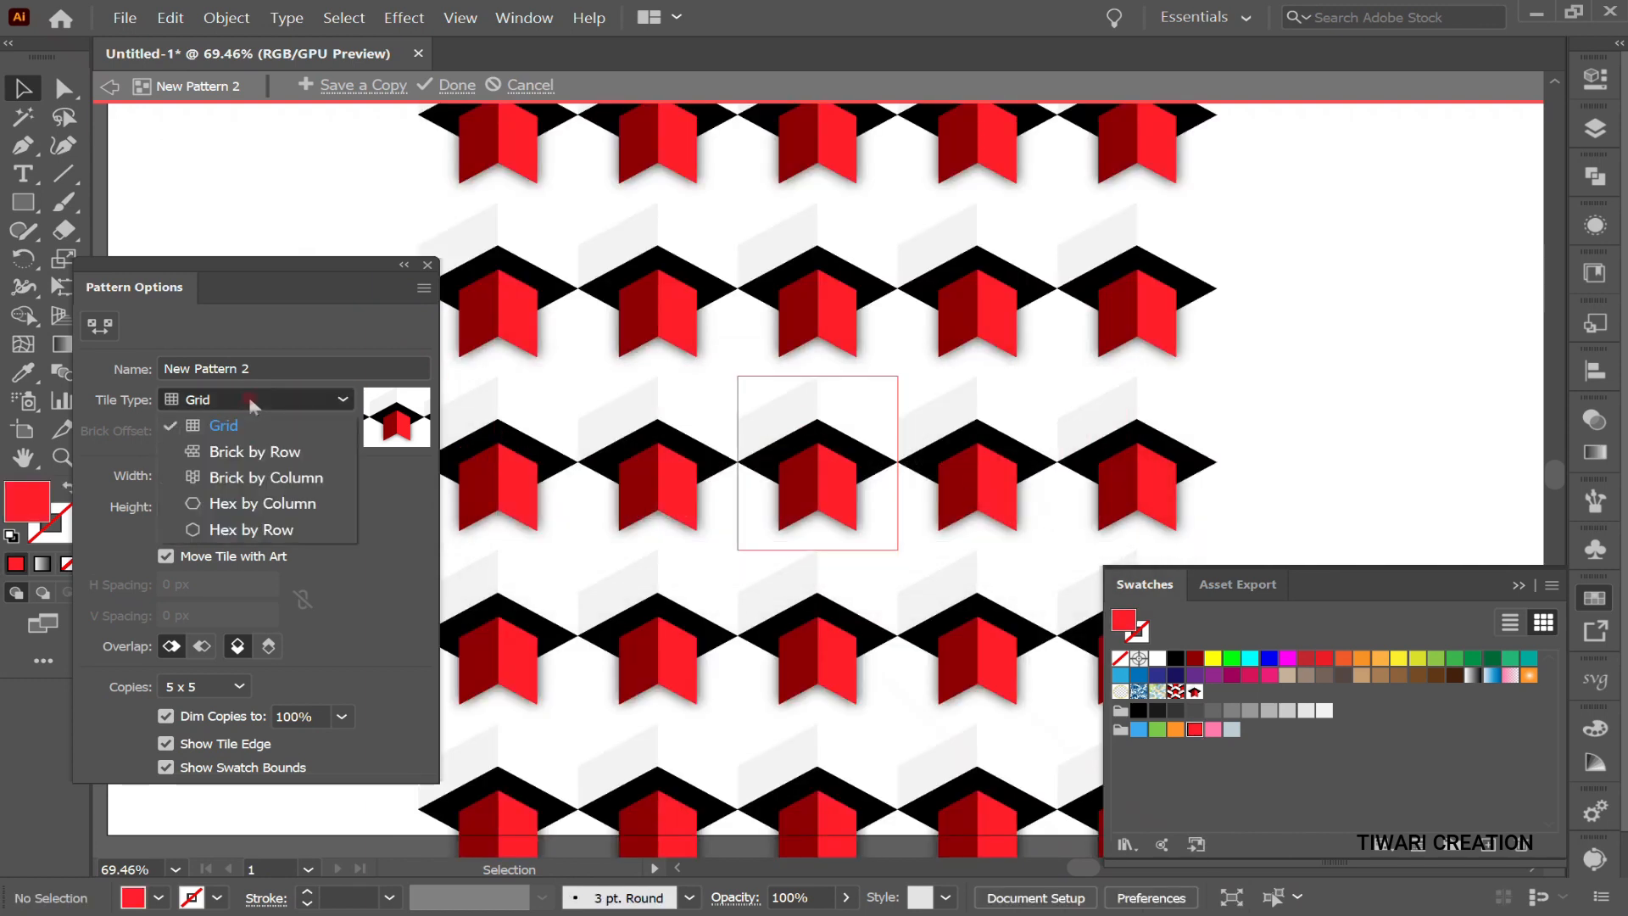
pyautogui.click(286, 480)
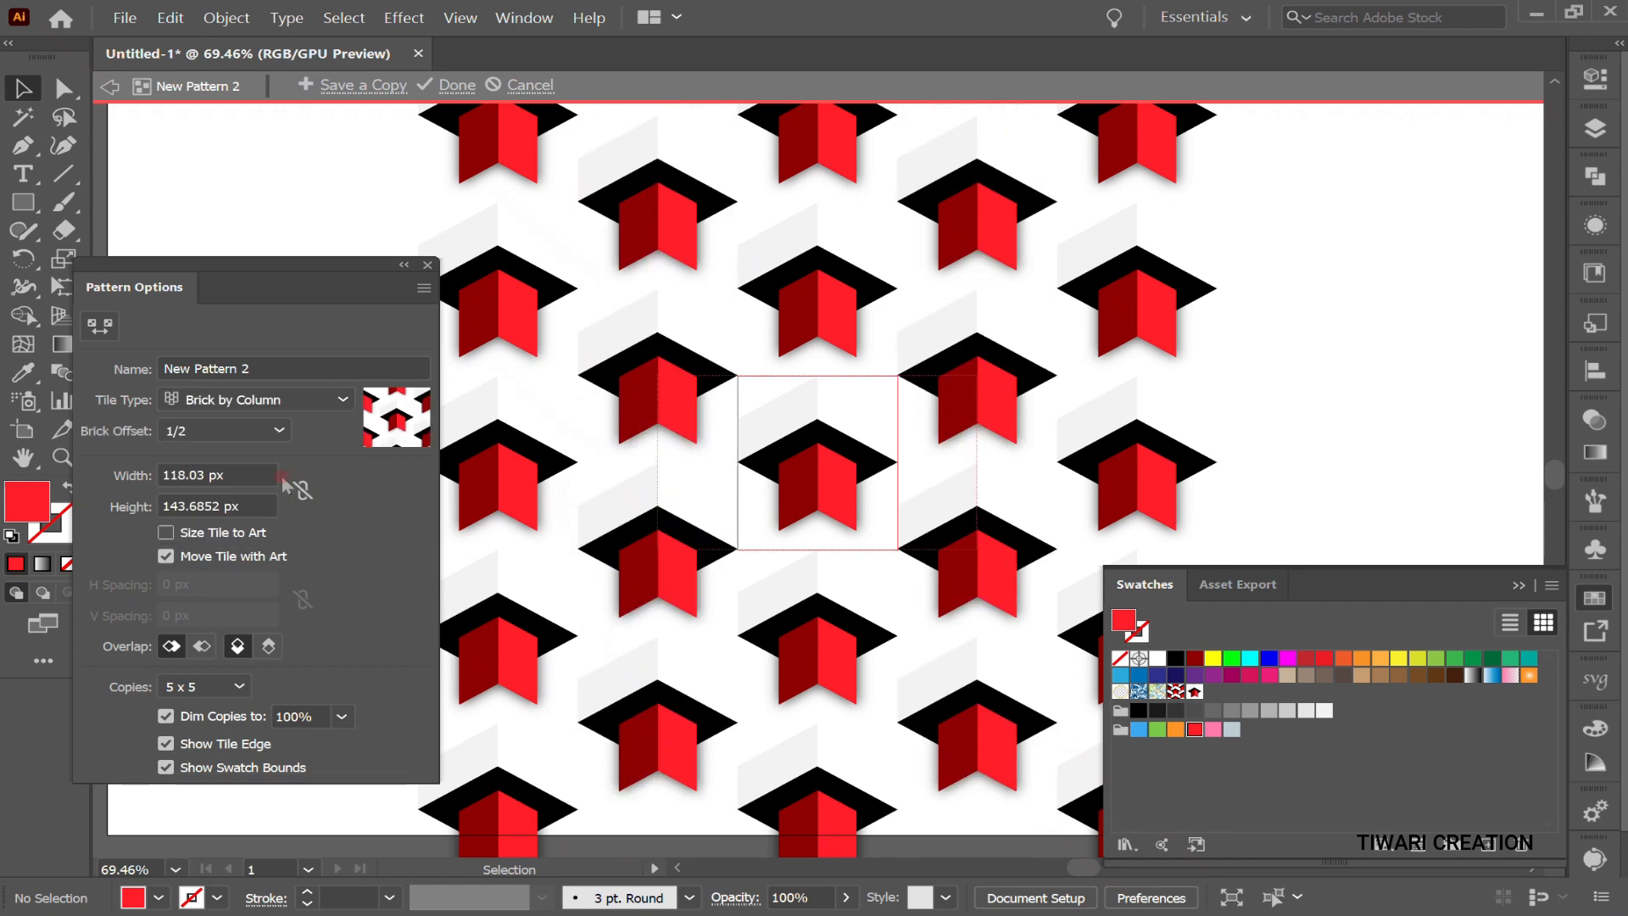
pyautogui.click(235, 475)
pyautogui.write('95')
pyautogui.press('Return')
pyautogui.press('Down')
pyautogui.press('Down')
pyautogui.press('Down')
pyautogui.press('Down')
pyautogui.press('Down')
pyautogui.press('Down')
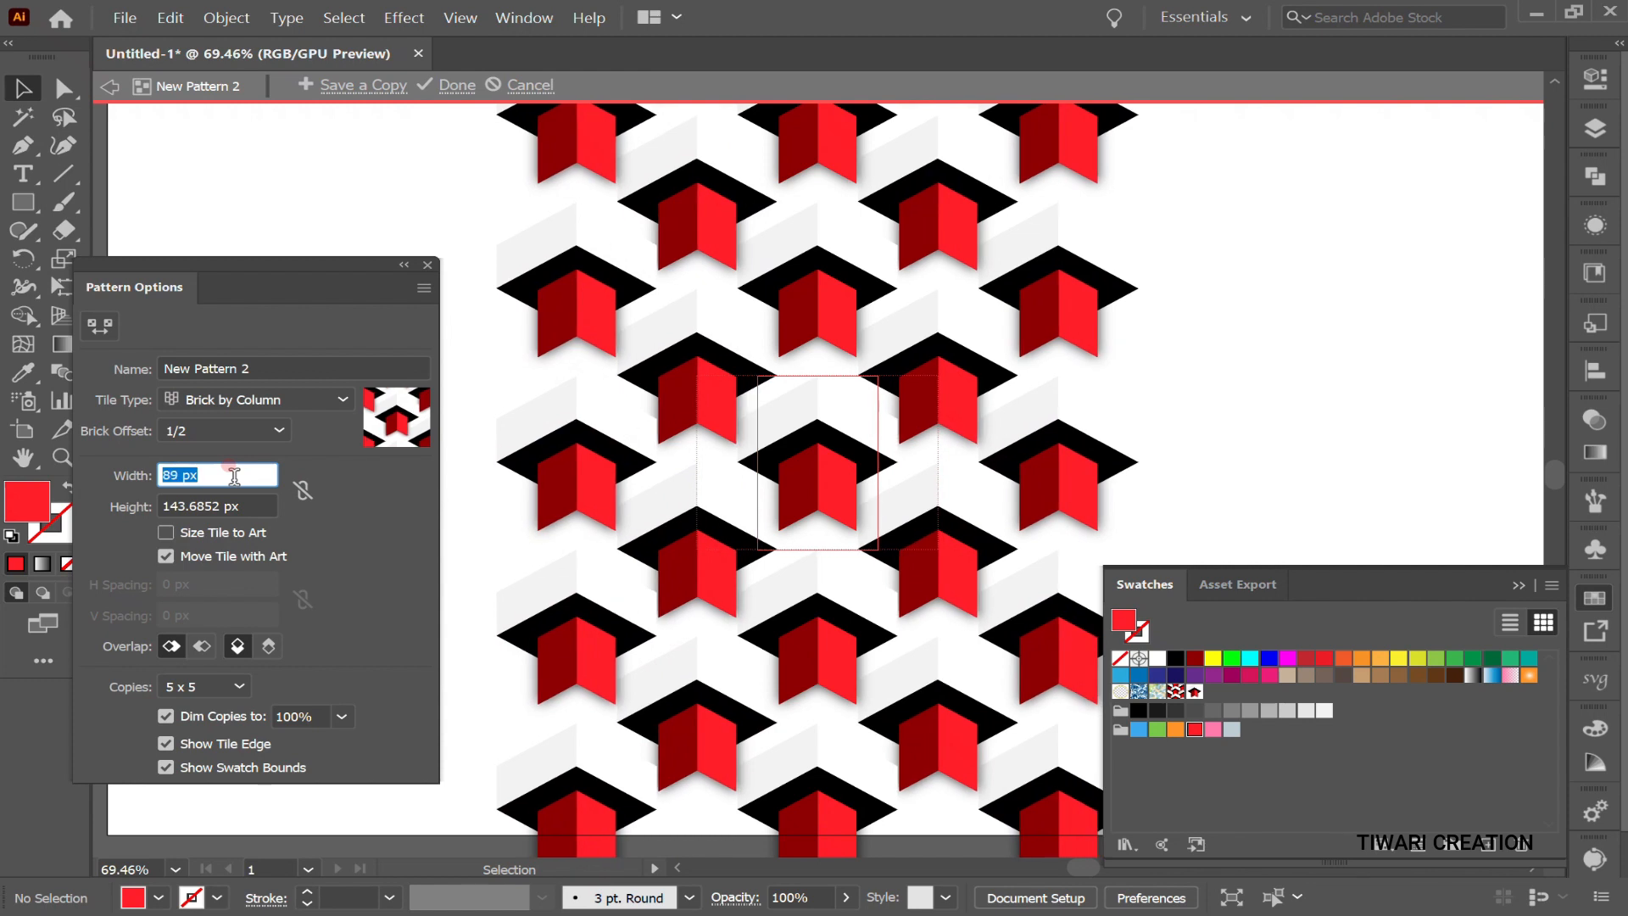
# - Set the pattern's tile height to 105 px and make the bottom tiles overlap in front
pyautogui.click(240, 506)
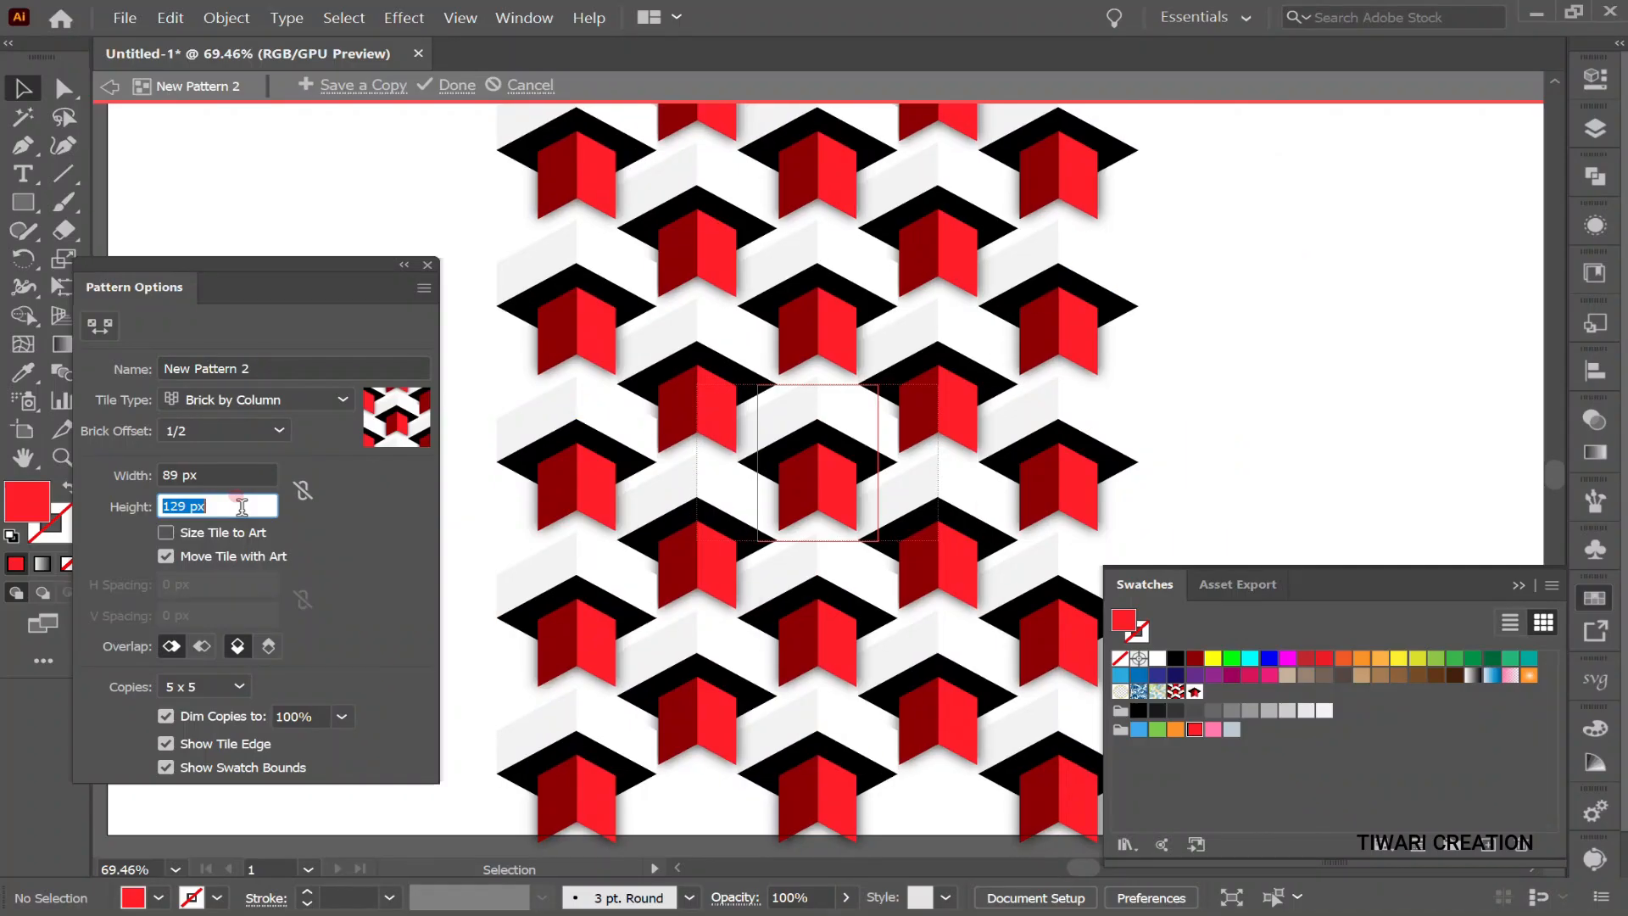
pyautogui.press('Down')
pyautogui.press('Down')
pyautogui.press('Down')
pyautogui.press('Down')
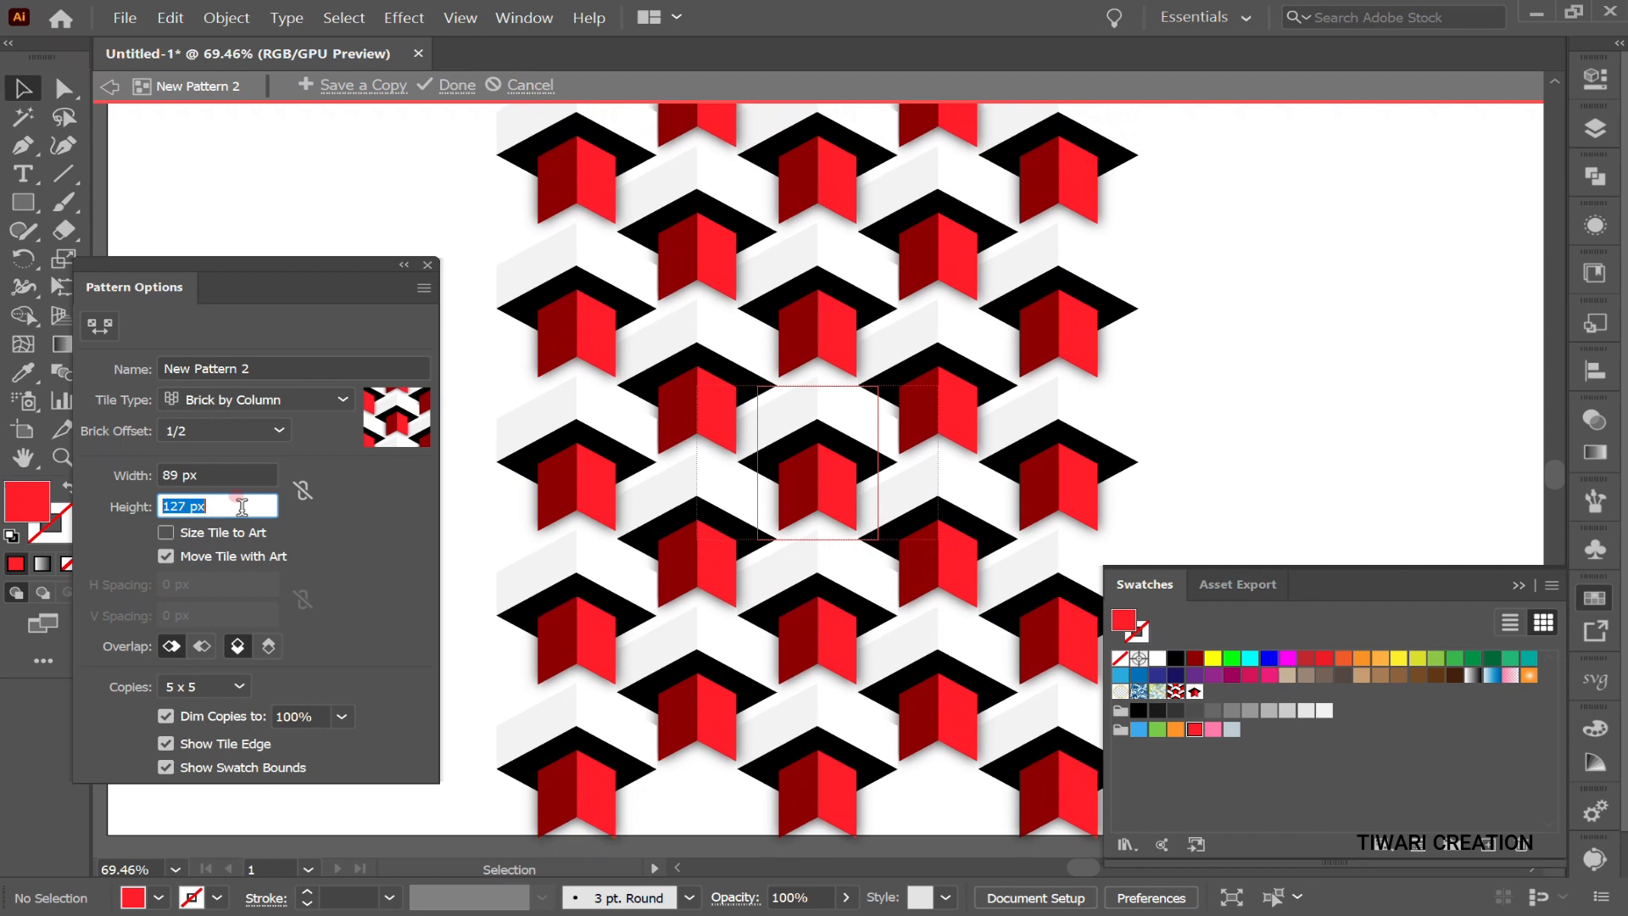
pyautogui.press('Down')
pyautogui.press('Down')
pyautogui.press('Down')
pyautogui.press('Down')
pyautogui.press('Down')
pyautogui.press('Down')
pyautogui.press('Down')
pyautogui.press('Down')
pyautogui.press('Down')
pyautogui.press('Down')
pyautogui.press('Down')
pyautogui.press('Down')
pyautogui.press('Down')
pyautogui.press('Down')
pyautogui.press('Down')
pyautogui.press('Down')
pyautogui.press('Down')
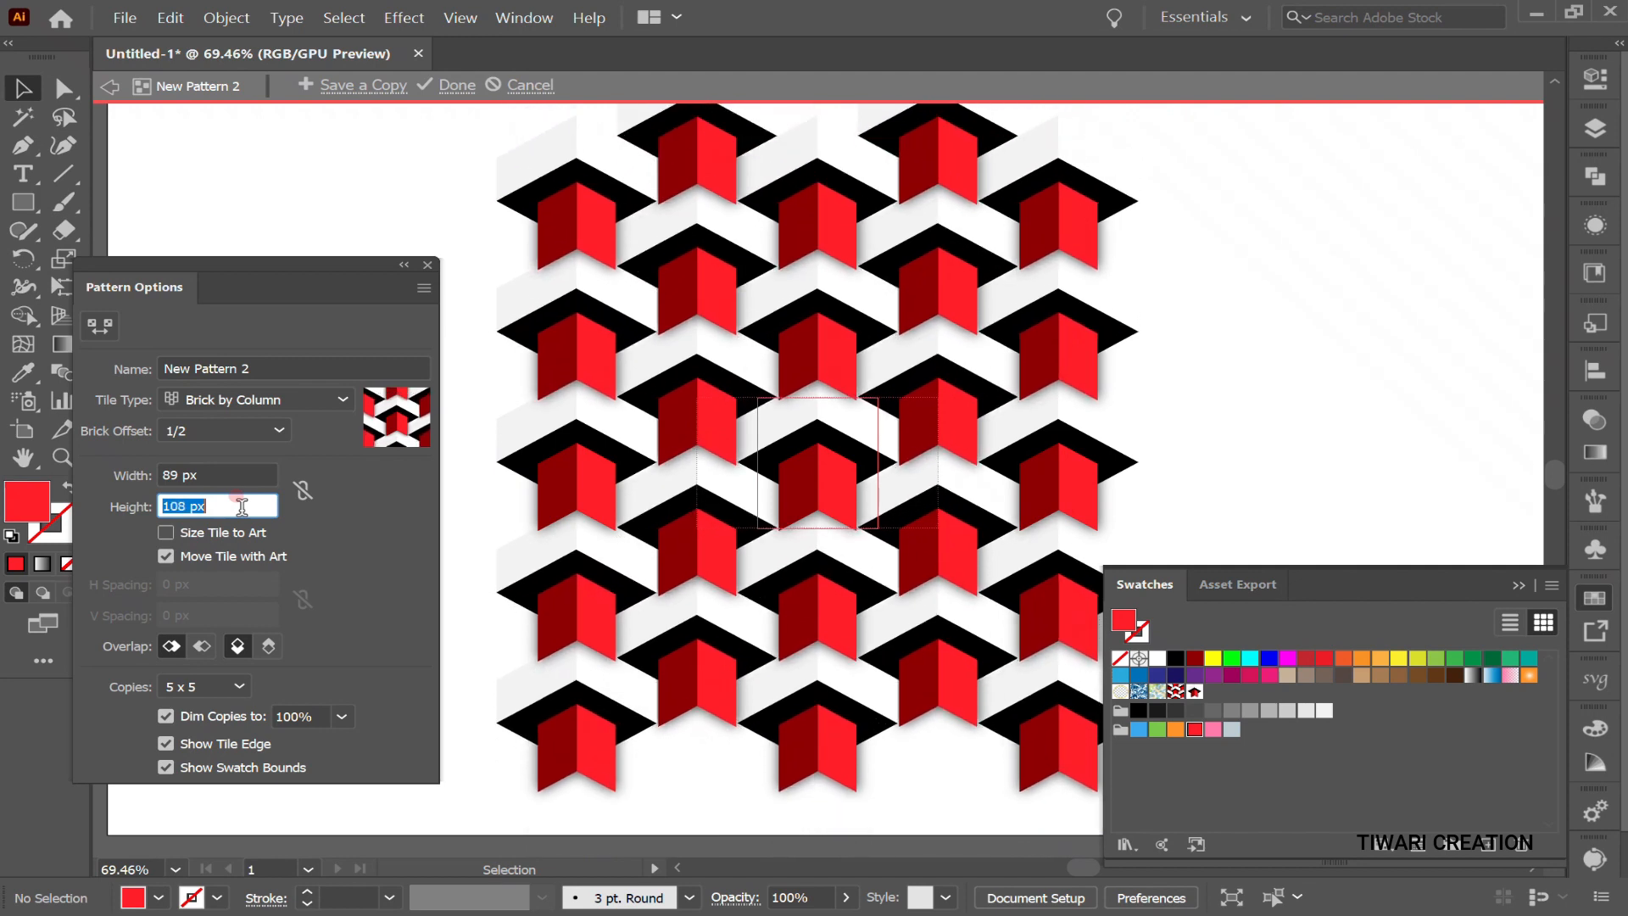
pyautogui.press('Down')
pyautogui.press('Down')
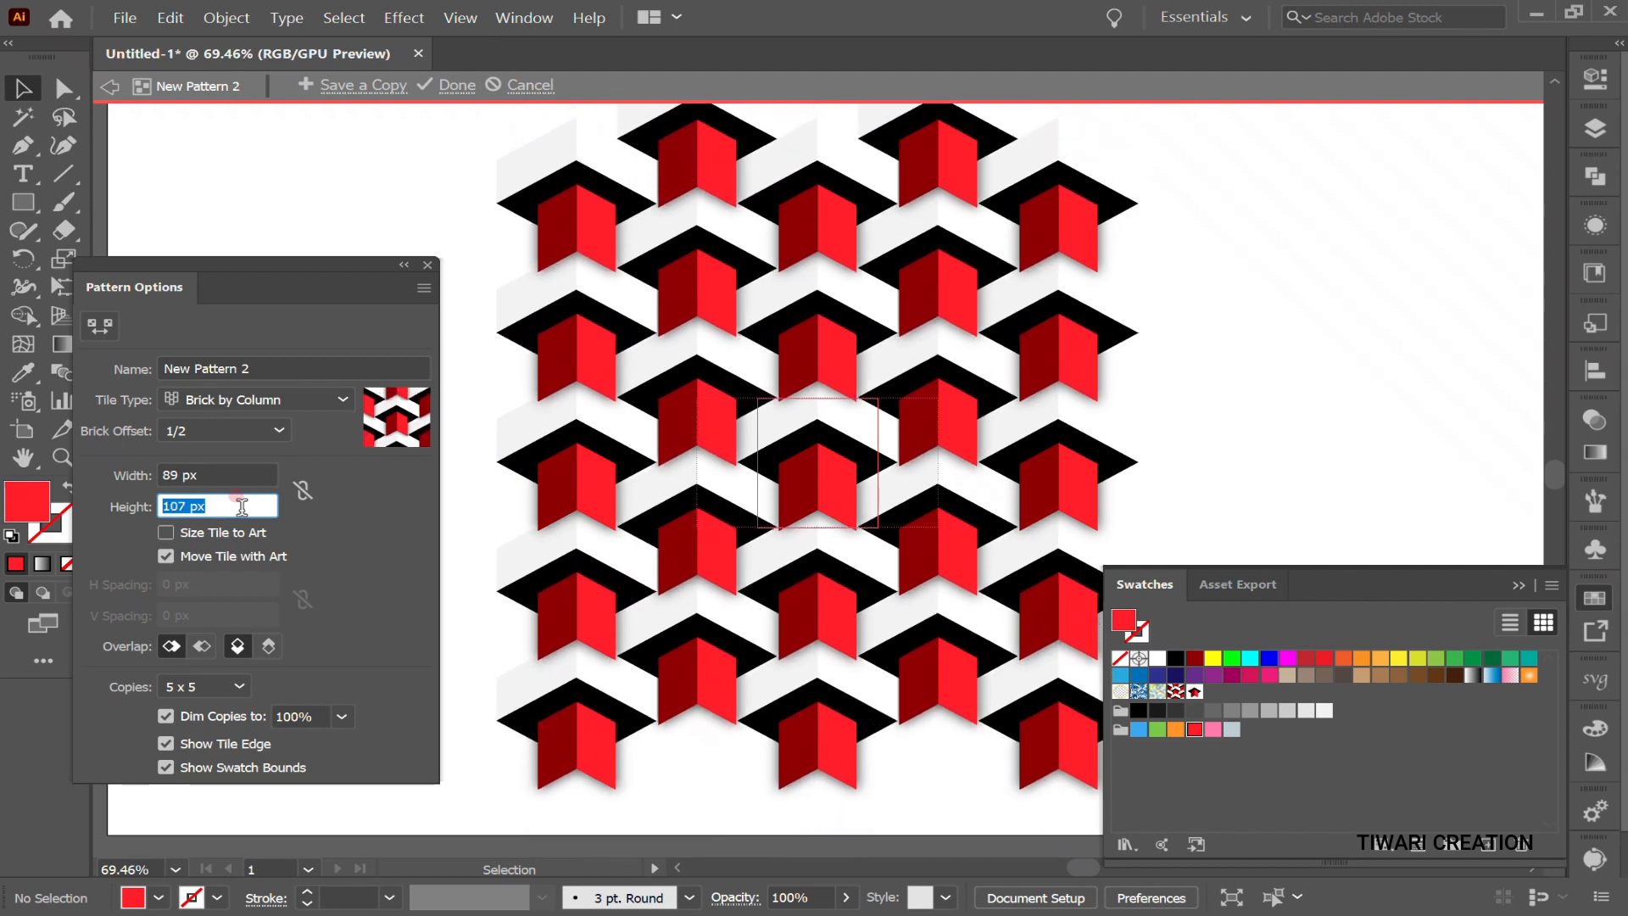
pyautogui.press('Down')
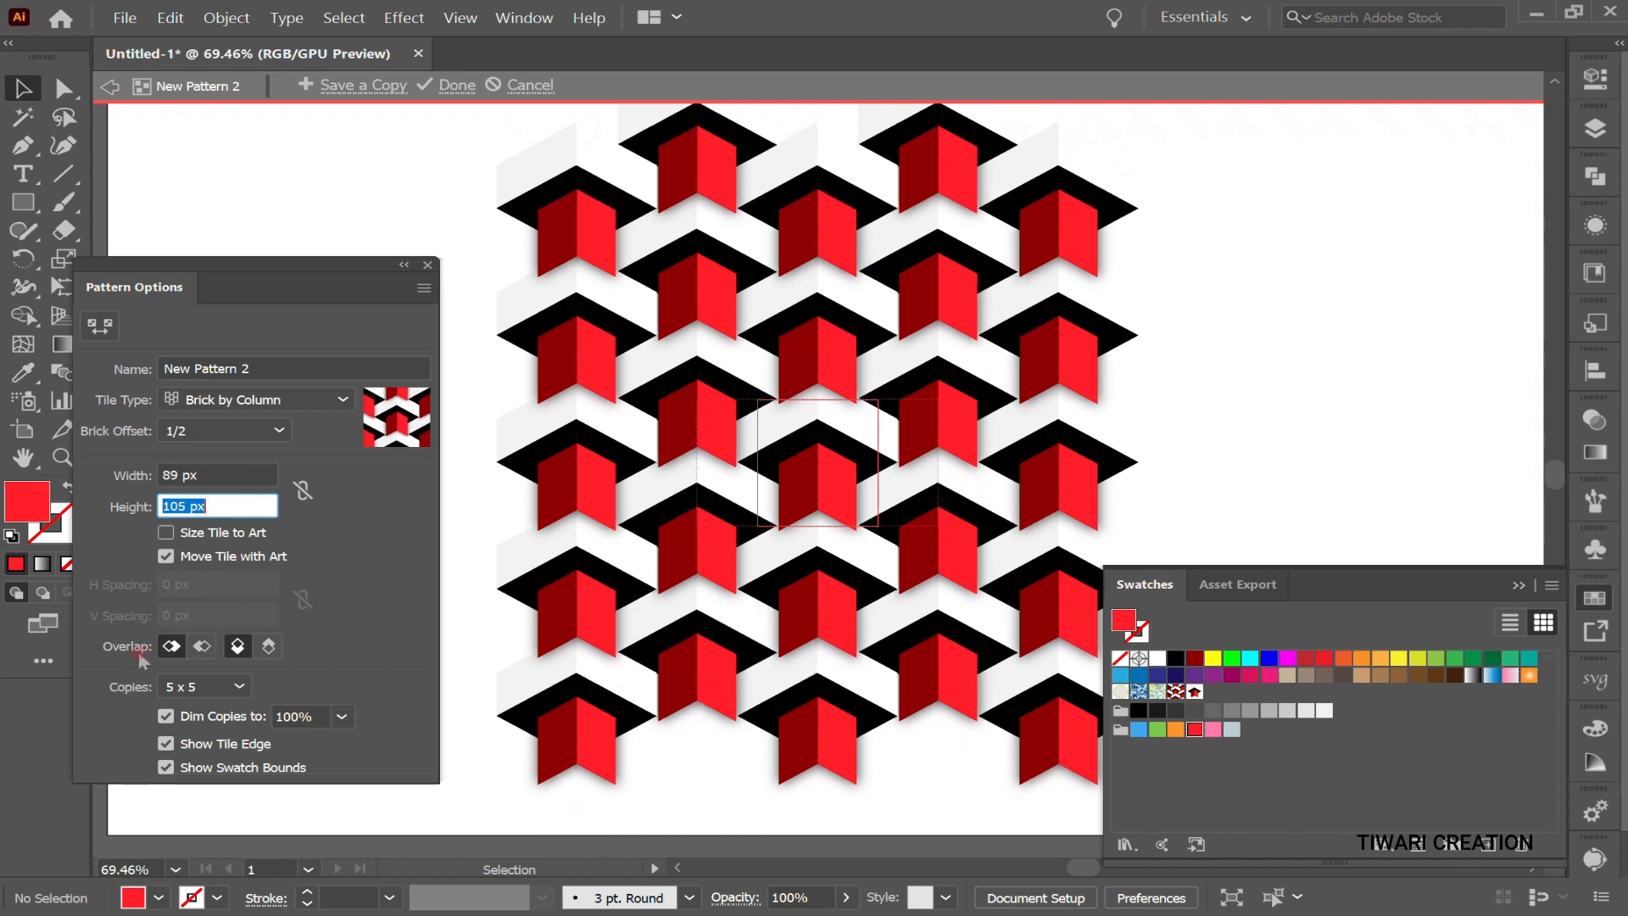
pyautogui.click(268, 647)
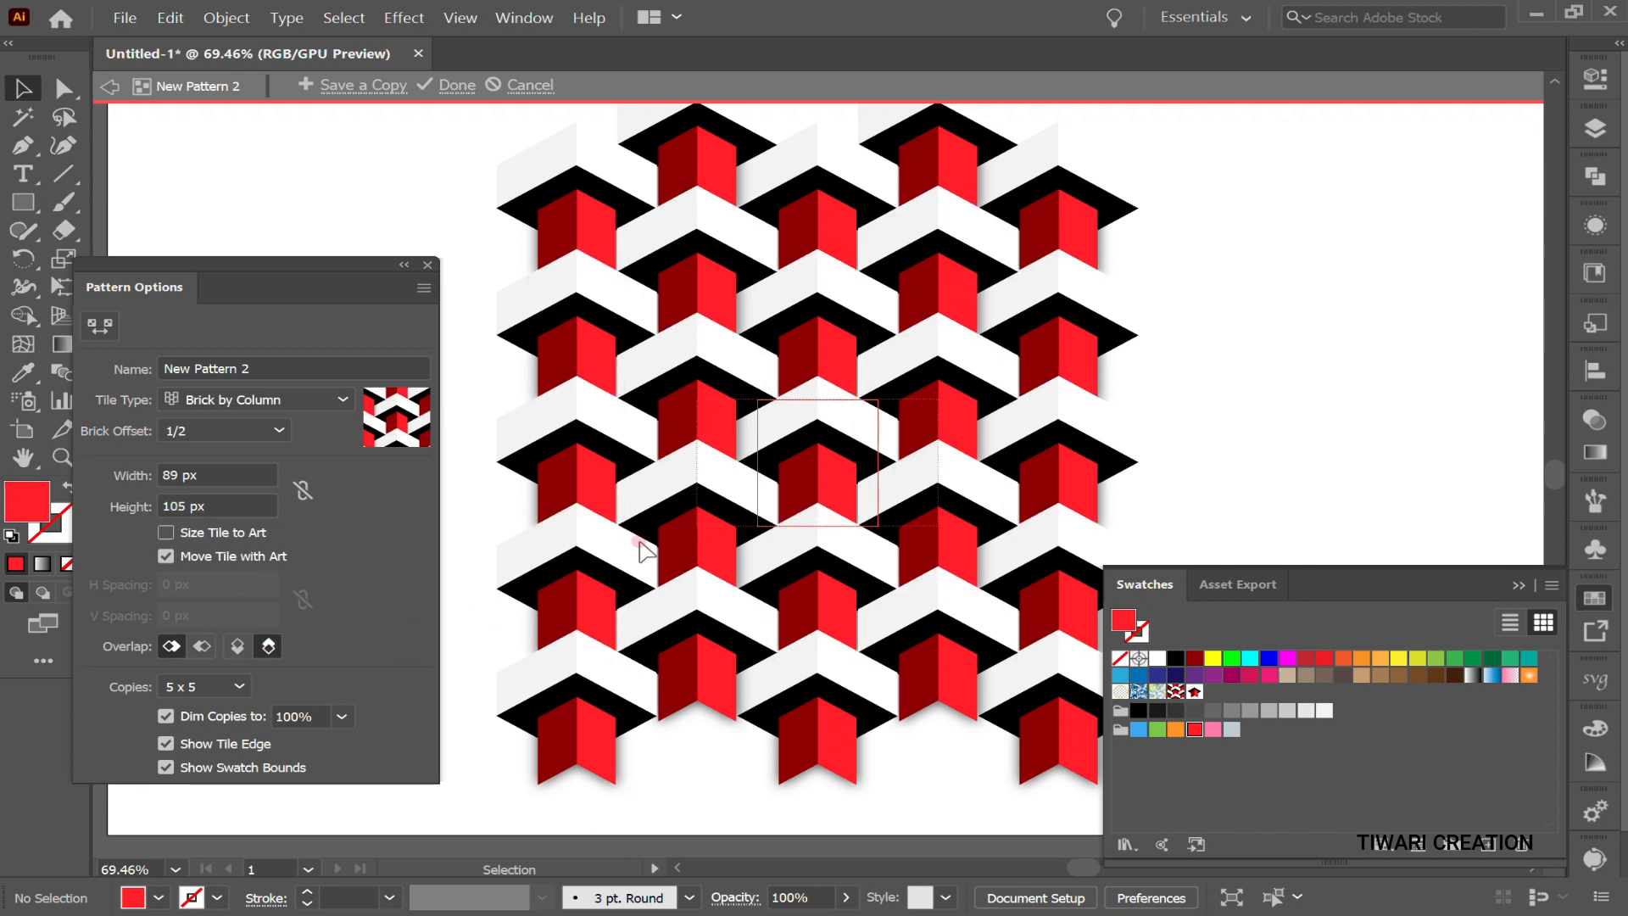
# - Set the pattern's tile width to 88 px and its tile height to 108 px
pyautogui.hotkey('ctrl', 'space')
pyautogui.moveTo(772, 412); pyautogui.dragTo(1119, 493)
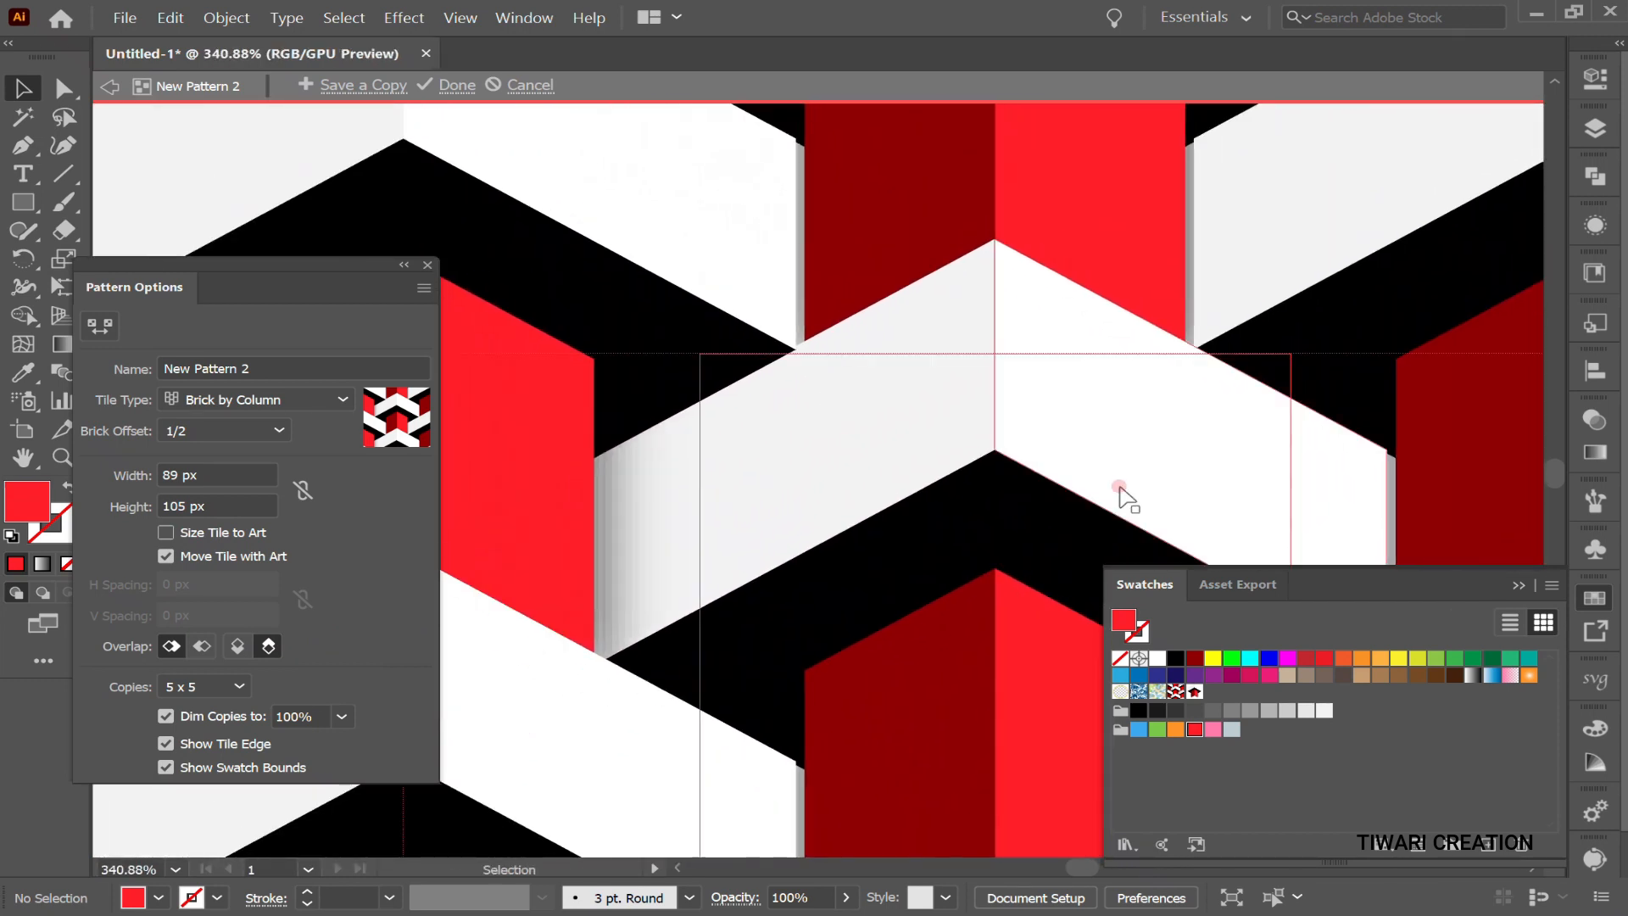
pyautogui.click(222, 474)
pyautogui.press('Down')
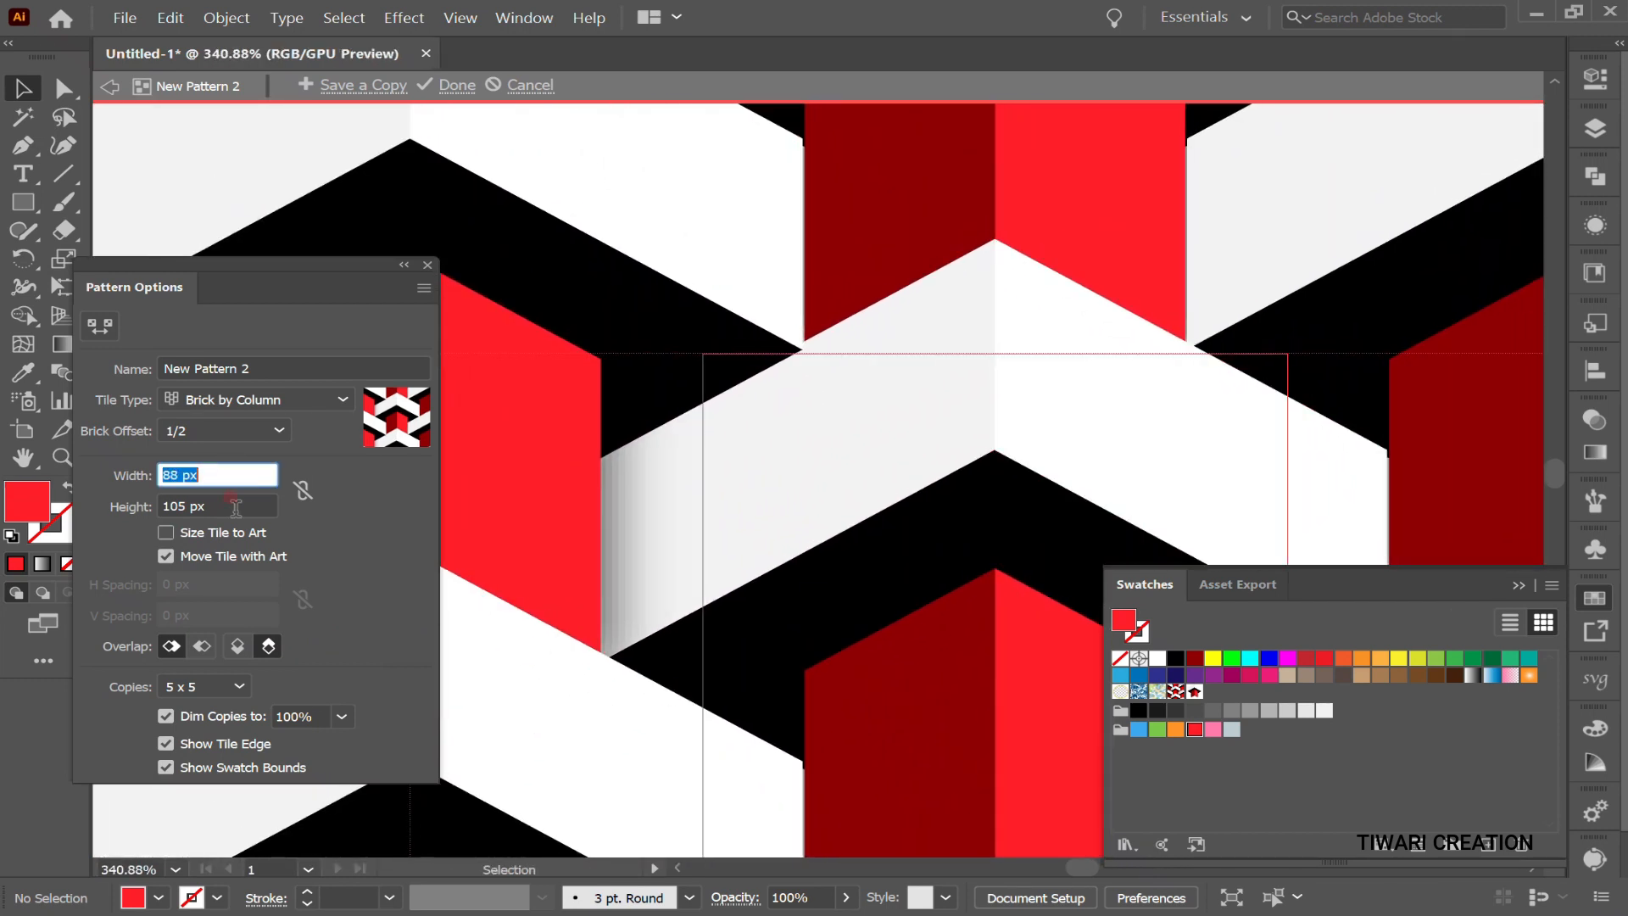
pyautogui.click(236, 507)
pyautogui.press('Up')
pyautogui.press('Up')
pyautogui.press('Up')
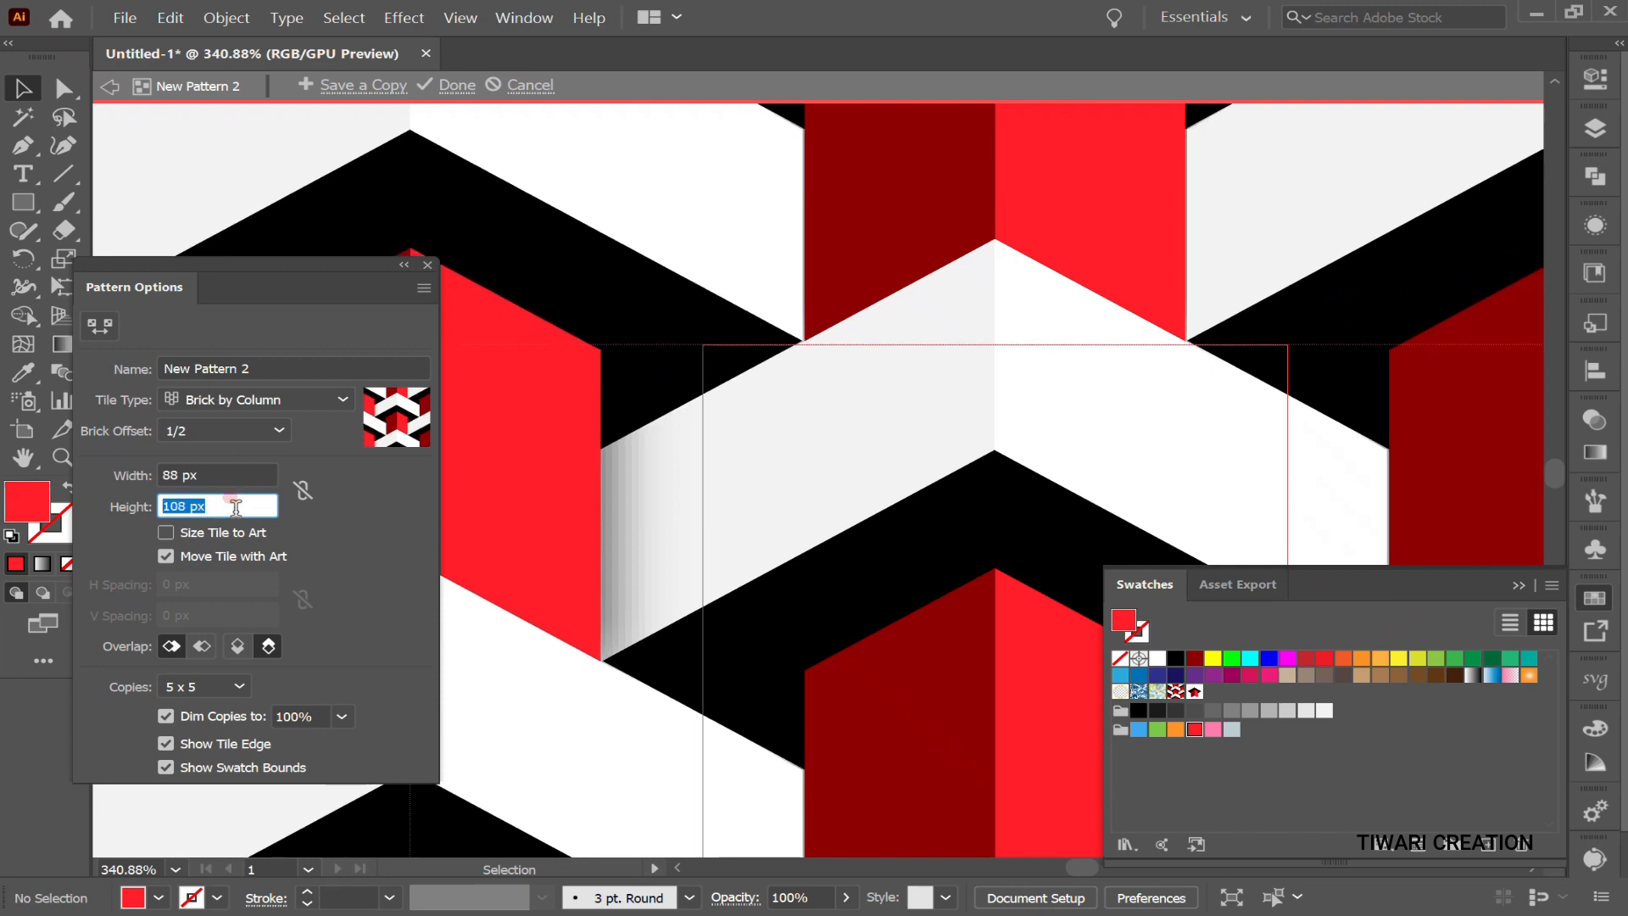
pyautogui.hotkey('shift', 'Tab')
# - Finish editing the pattern and close the Swatches panel
pyautogui.moveTo(939, 454); pyautogui.dragTo(568, 408)
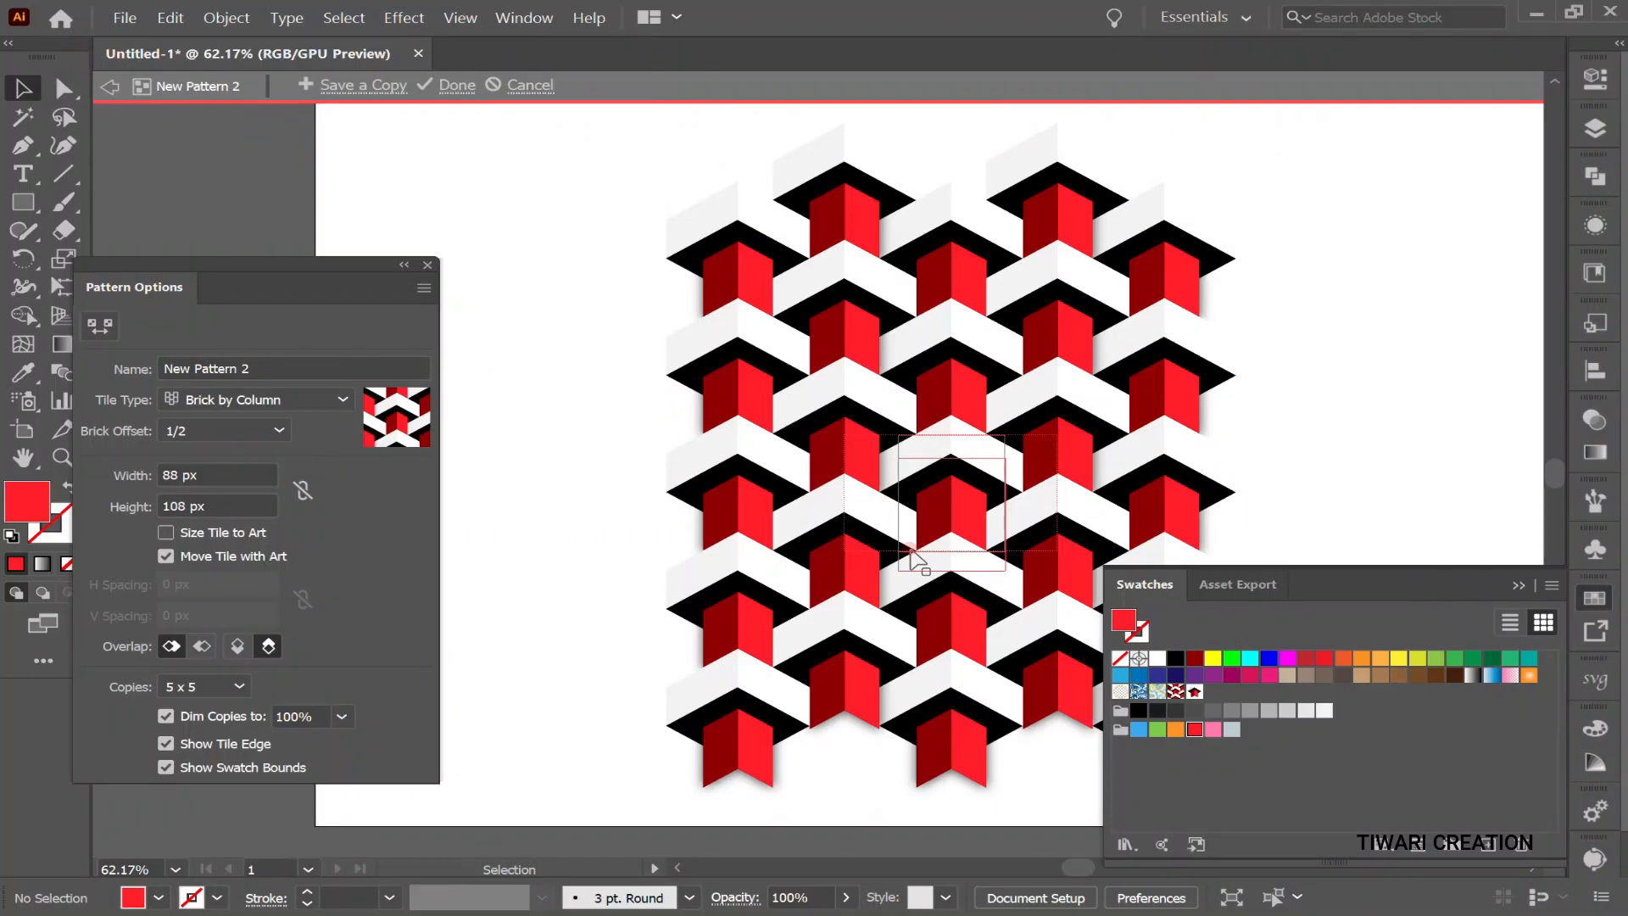
pyautogui.click(457, 85)
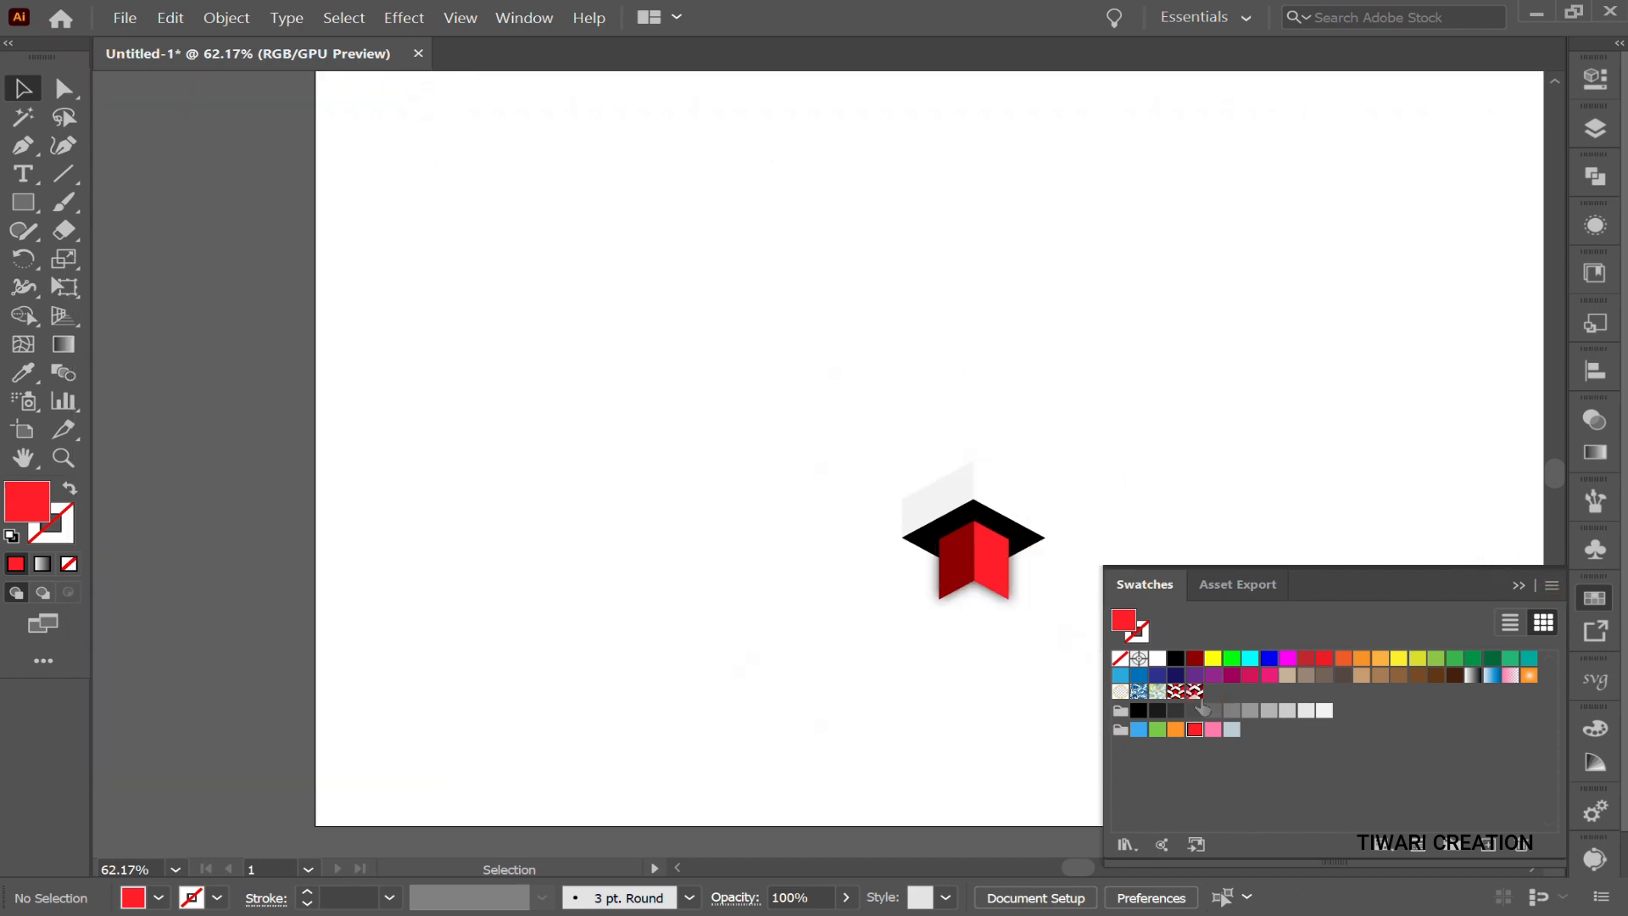
pyautogui.click(1605, 604)
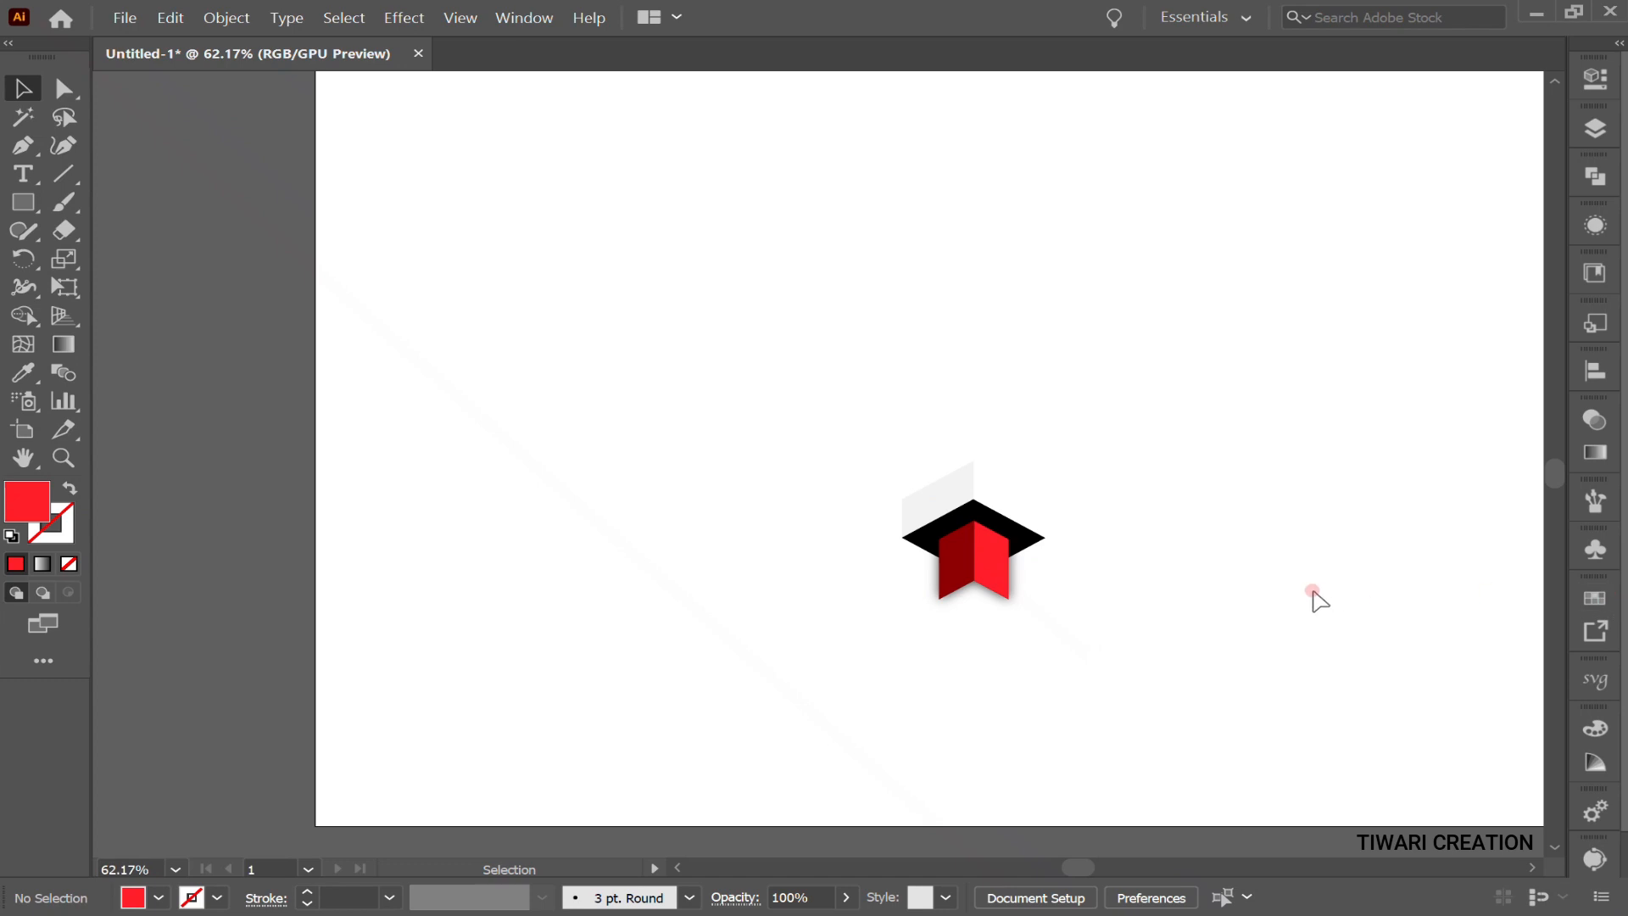
# - Move the entire original artwork off the artboard, just beyond its upper-right corner
pyautogui.keyDown('ctrl'); pyautogui.keyDown('alt'); pyautogui.click(1192, 568); pyautogui.keyUp('alt'); pyautogui.keyUp('ctrl')
pyautogui.moveTo(1191, 567); pyautogui.dragTo(1176, 569)
pyautogui.hscroll(6, 1175, 569)
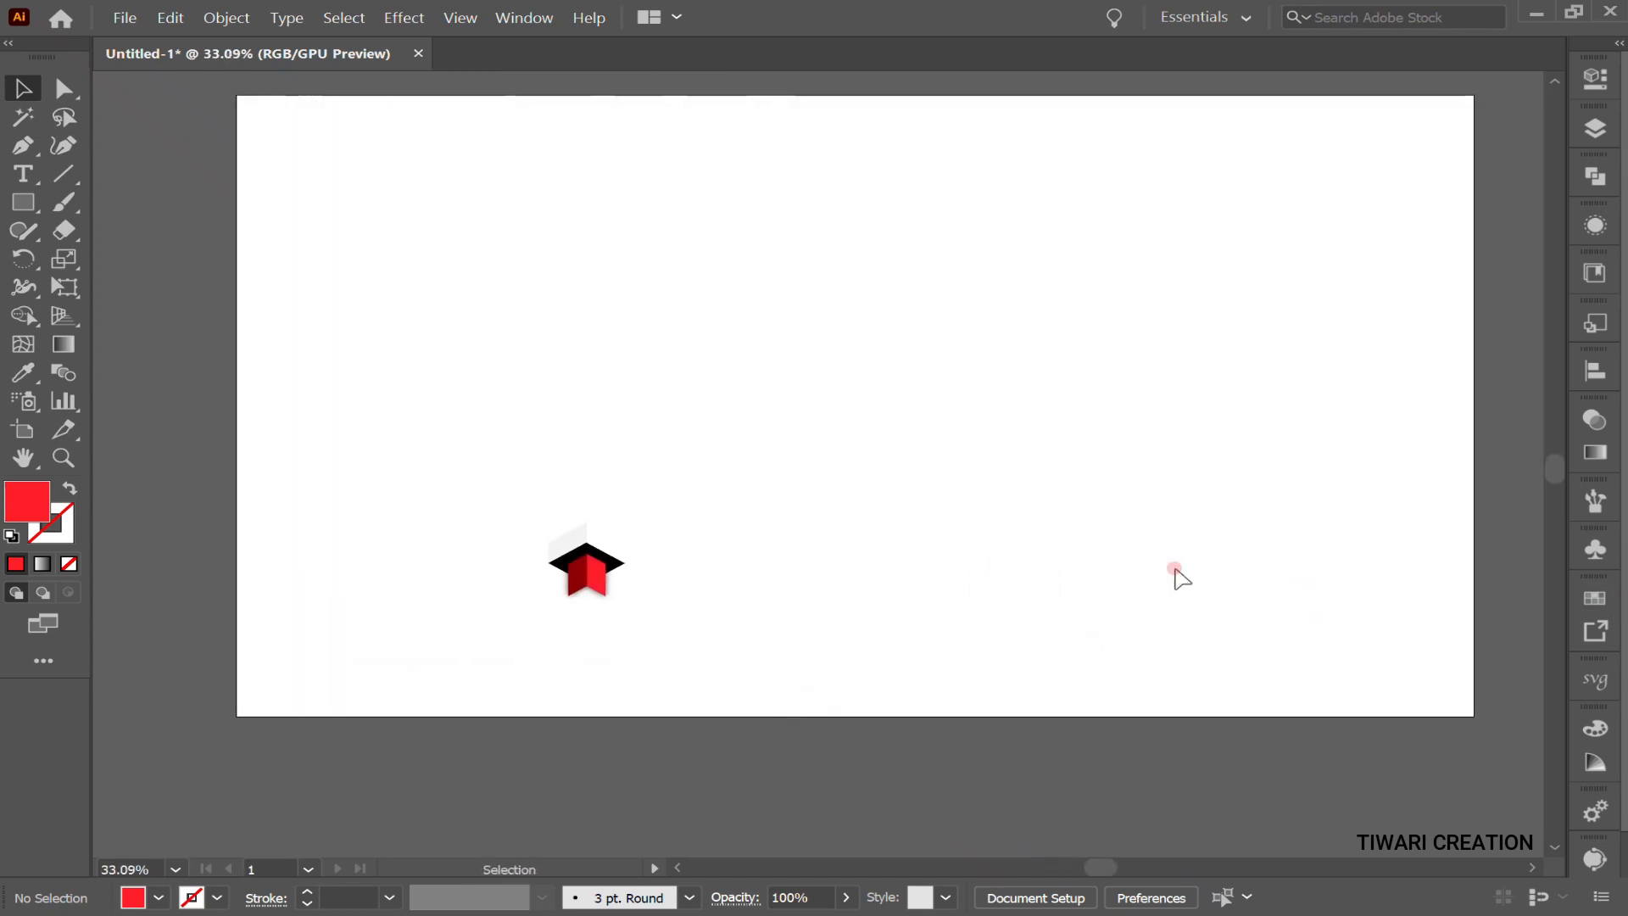
pyautogui.scroll(2, 1175, 569)
pyautogui.scroll(-1, 1175, 569)
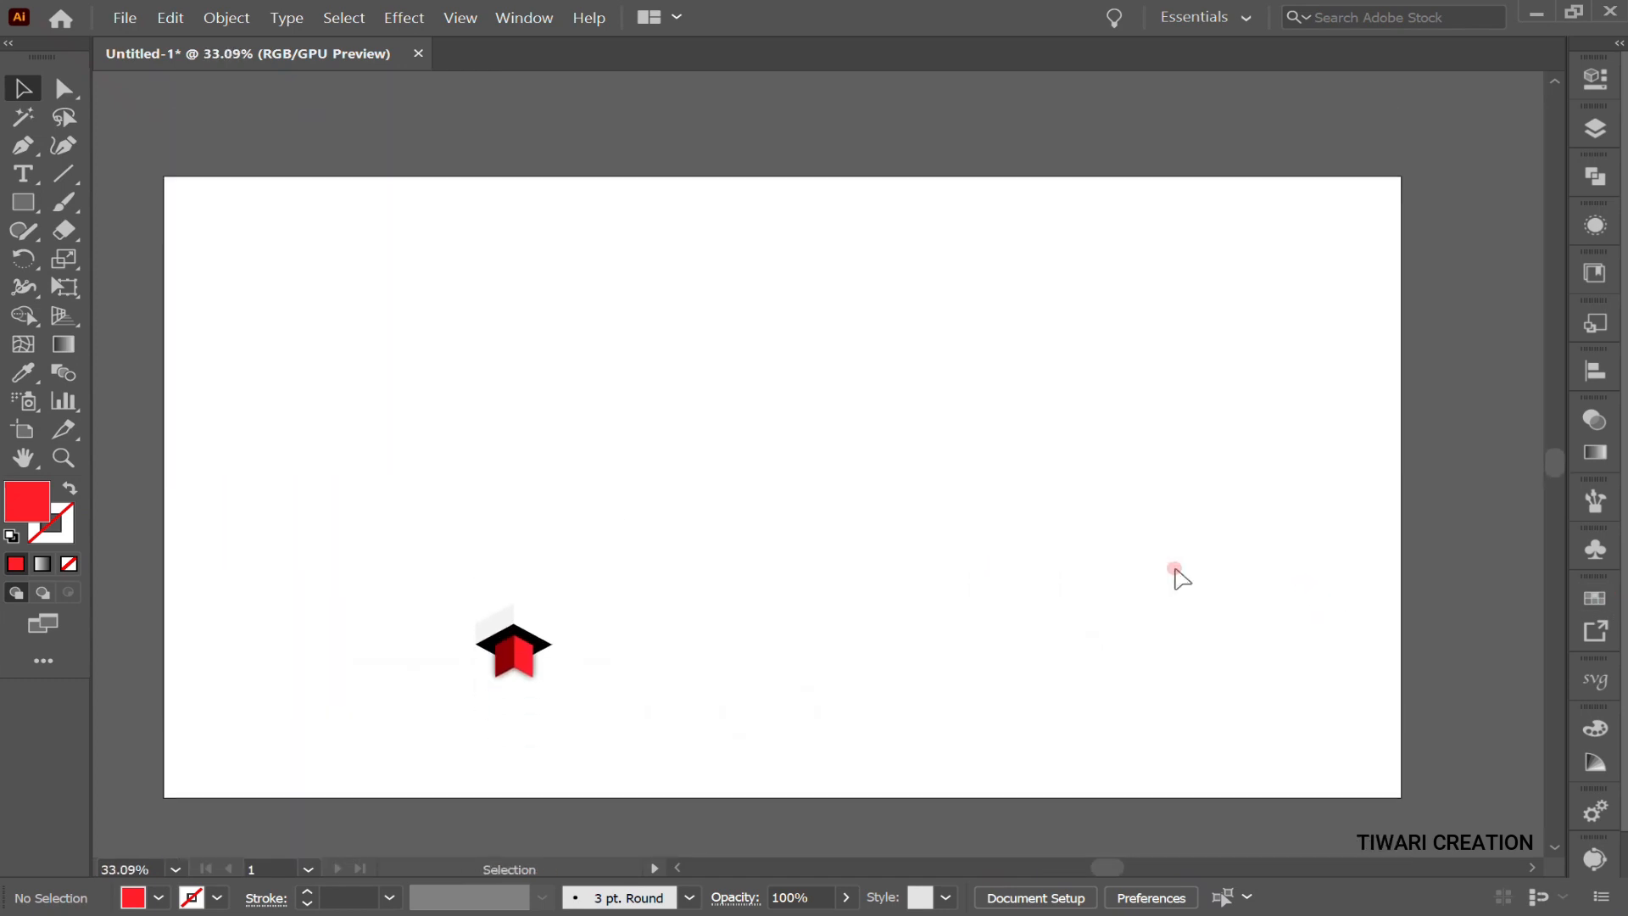
pyautogui.moveTo(418, 592); pyautogui.dragTo(755, 774)
pyautogui.moveTo(545, 647); pyautogui.dragTo(1515, 194)
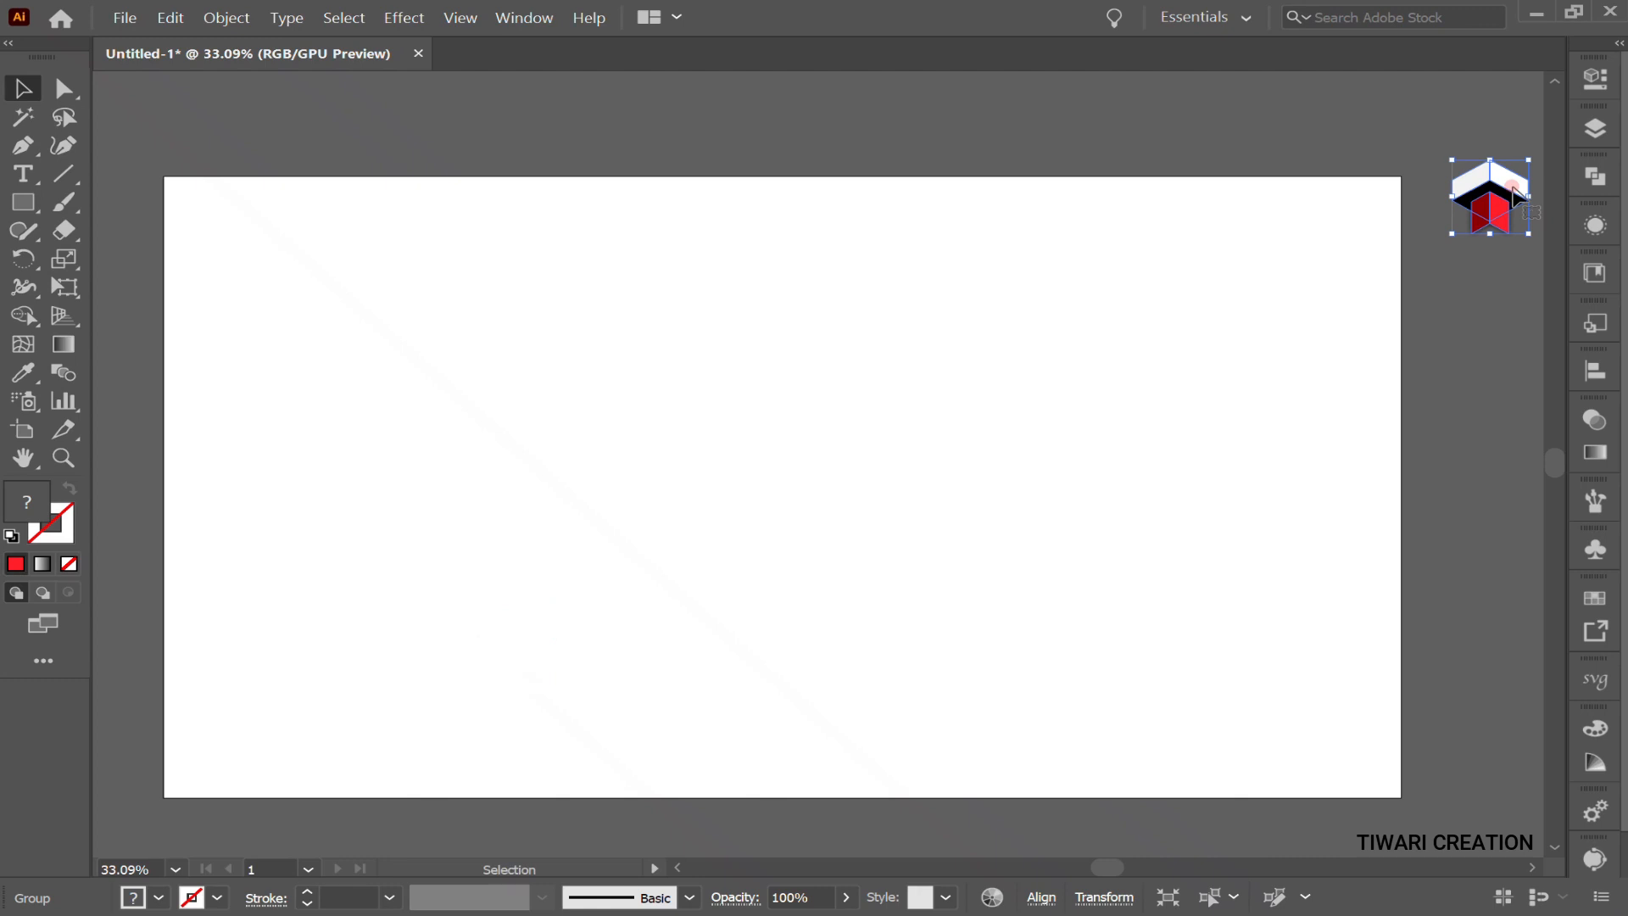
# - Draw a rectangle covering nearly the whole artboard and fill it with the new red, black and white pattern swatch
pyautogui.press('m')
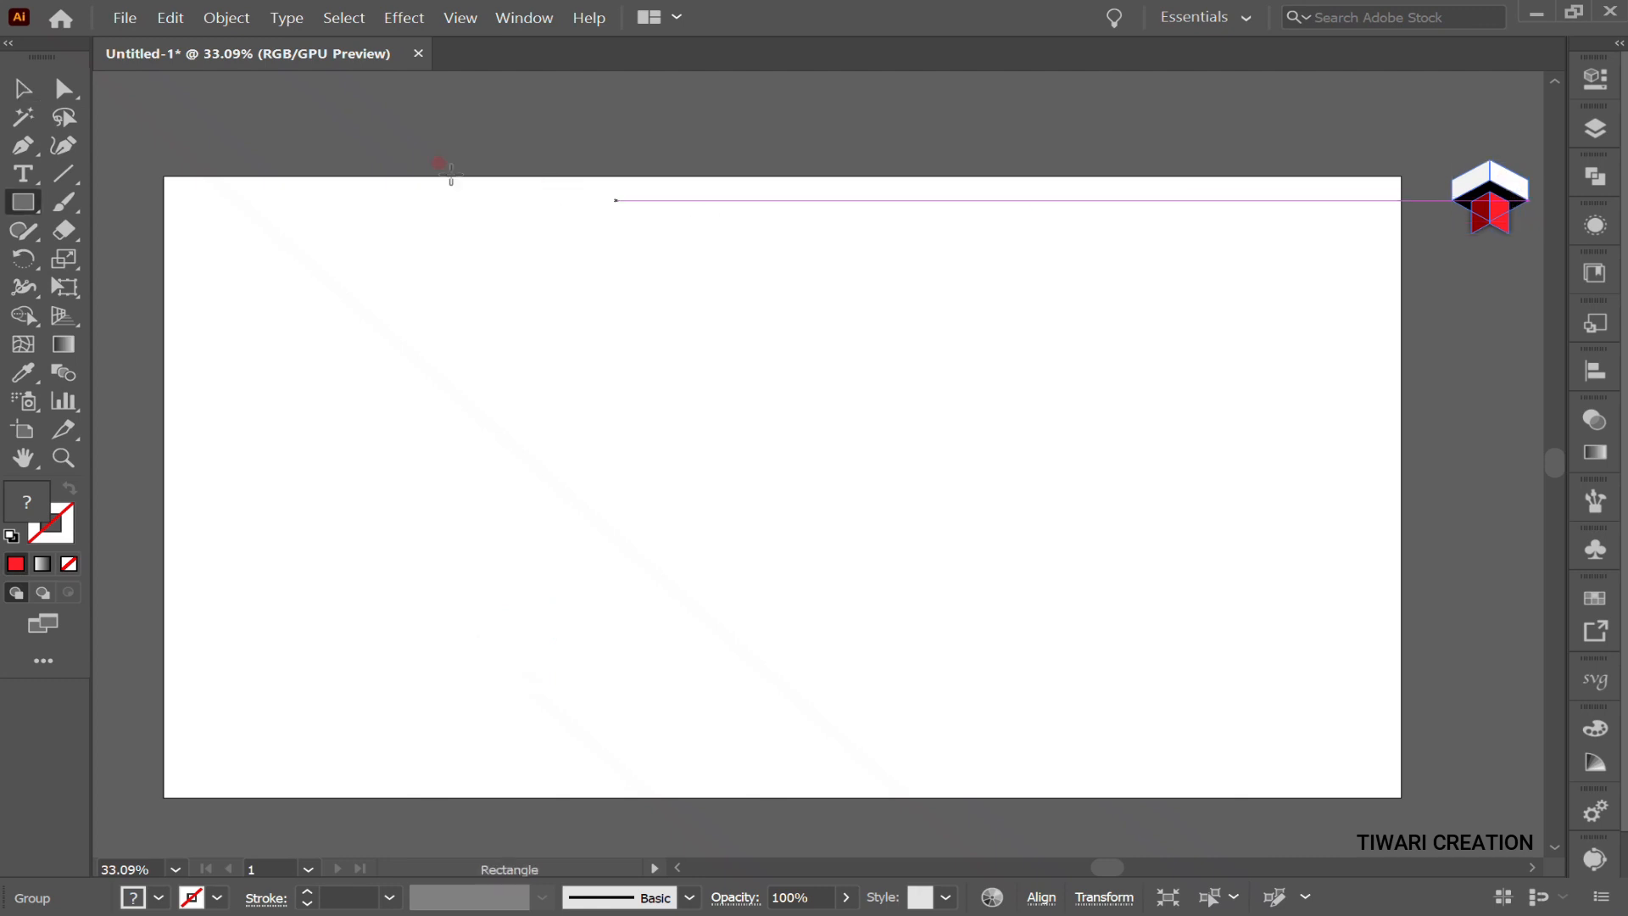
pyautogui.moveTo(166, 177); pyautogui.dragTo(1395, 793)
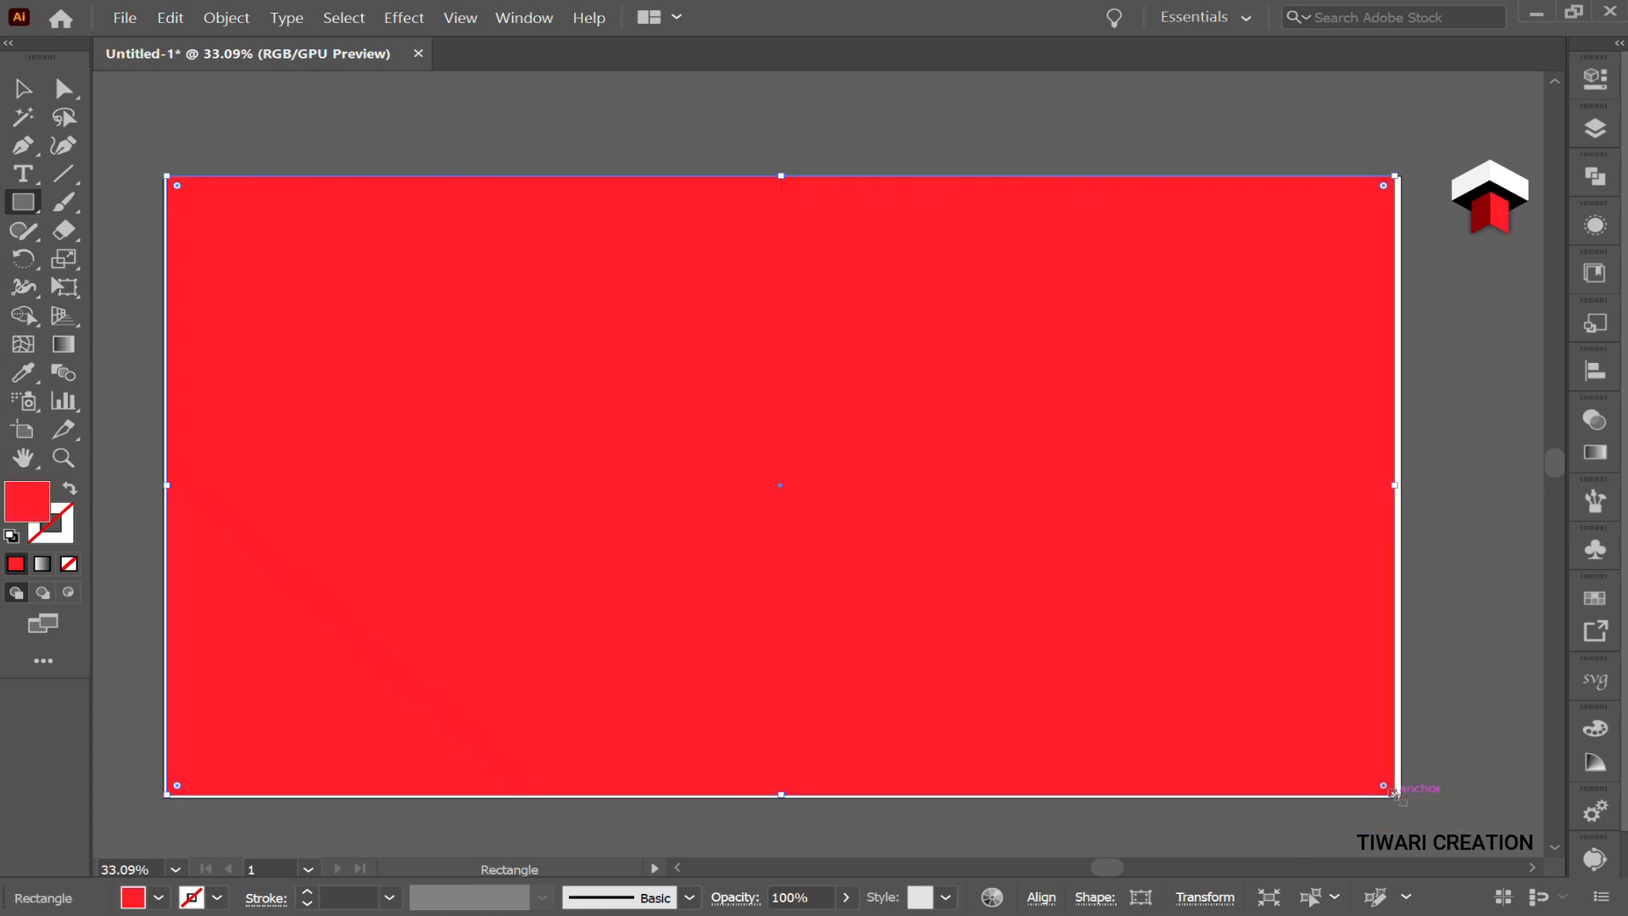
pyautogui.click(1595, 597)
pyautogui.click(1195, 692)
pyautogui.click(1596, 601)
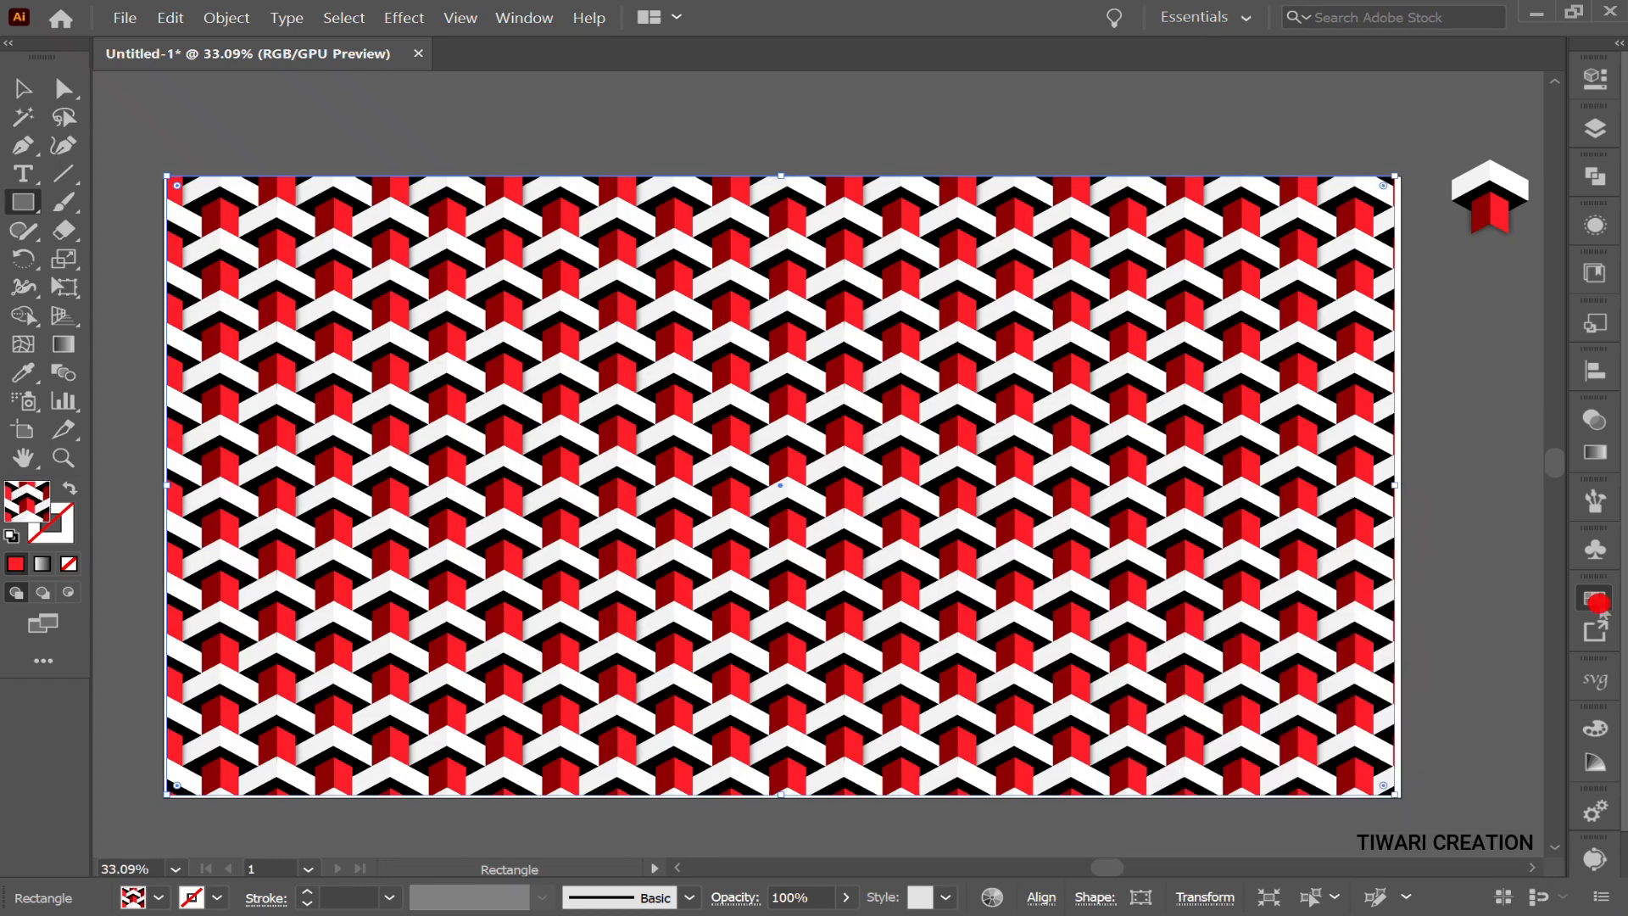
pyautogui.press('v')
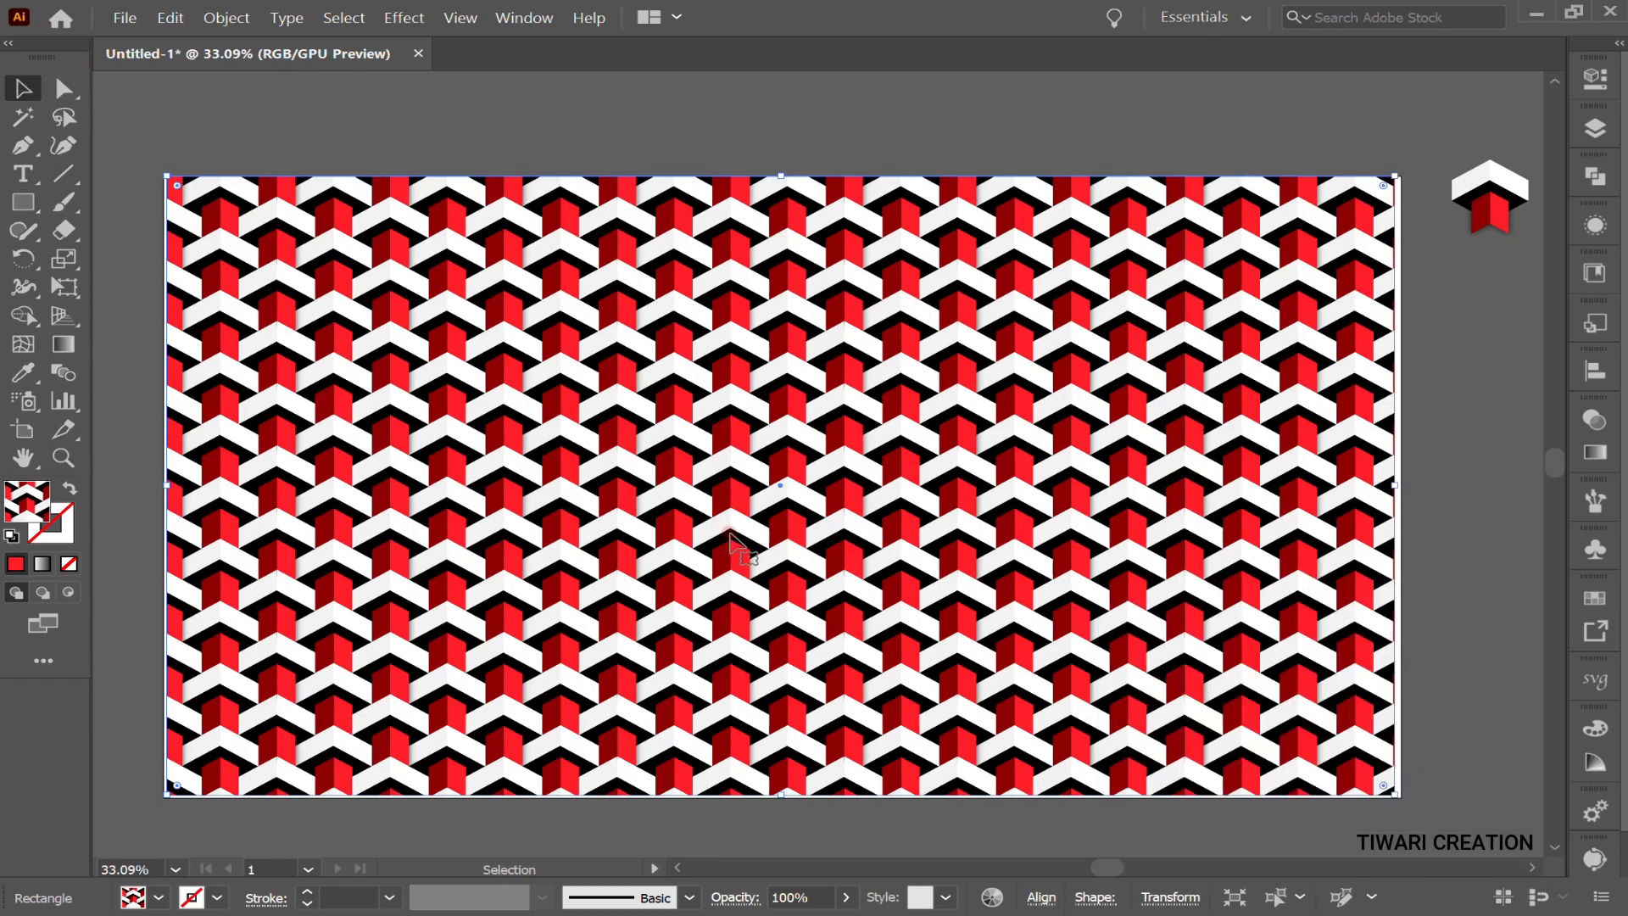
pyautogui.click(508, 93)
# - Examine the pattern fill up close, checking the edges where the tiles meet
pyautogui.press('z')
pyautogui.click(699, 454)
pyautogui.click(698, 454)
pyautogui.press('v')
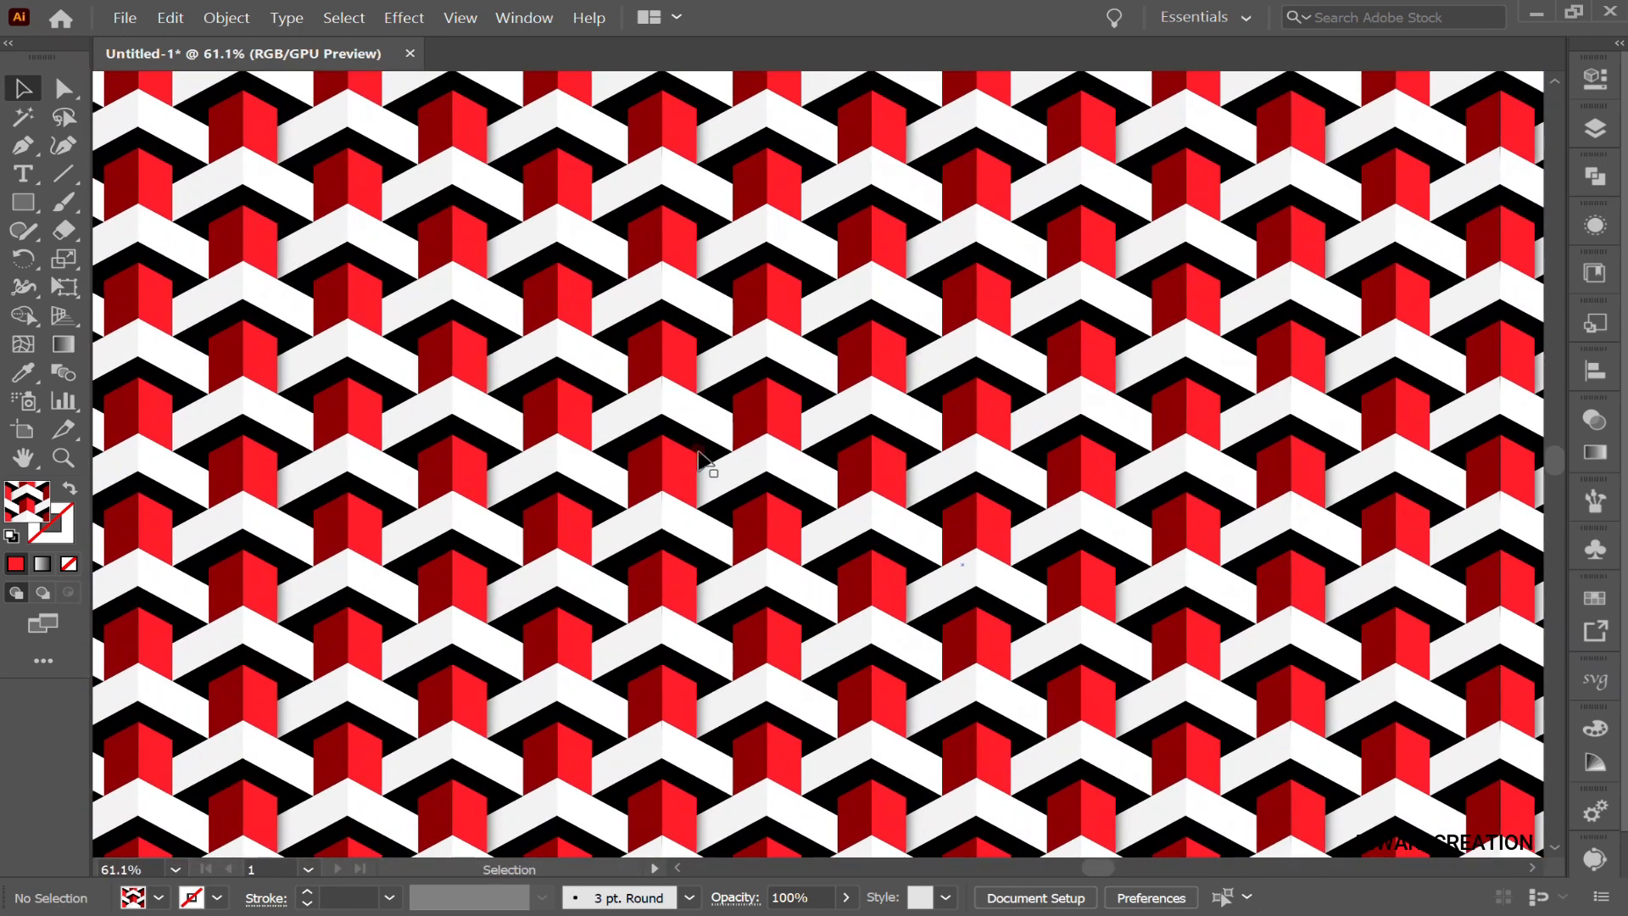
pyautogui.hscroll(-2, 698, 452)
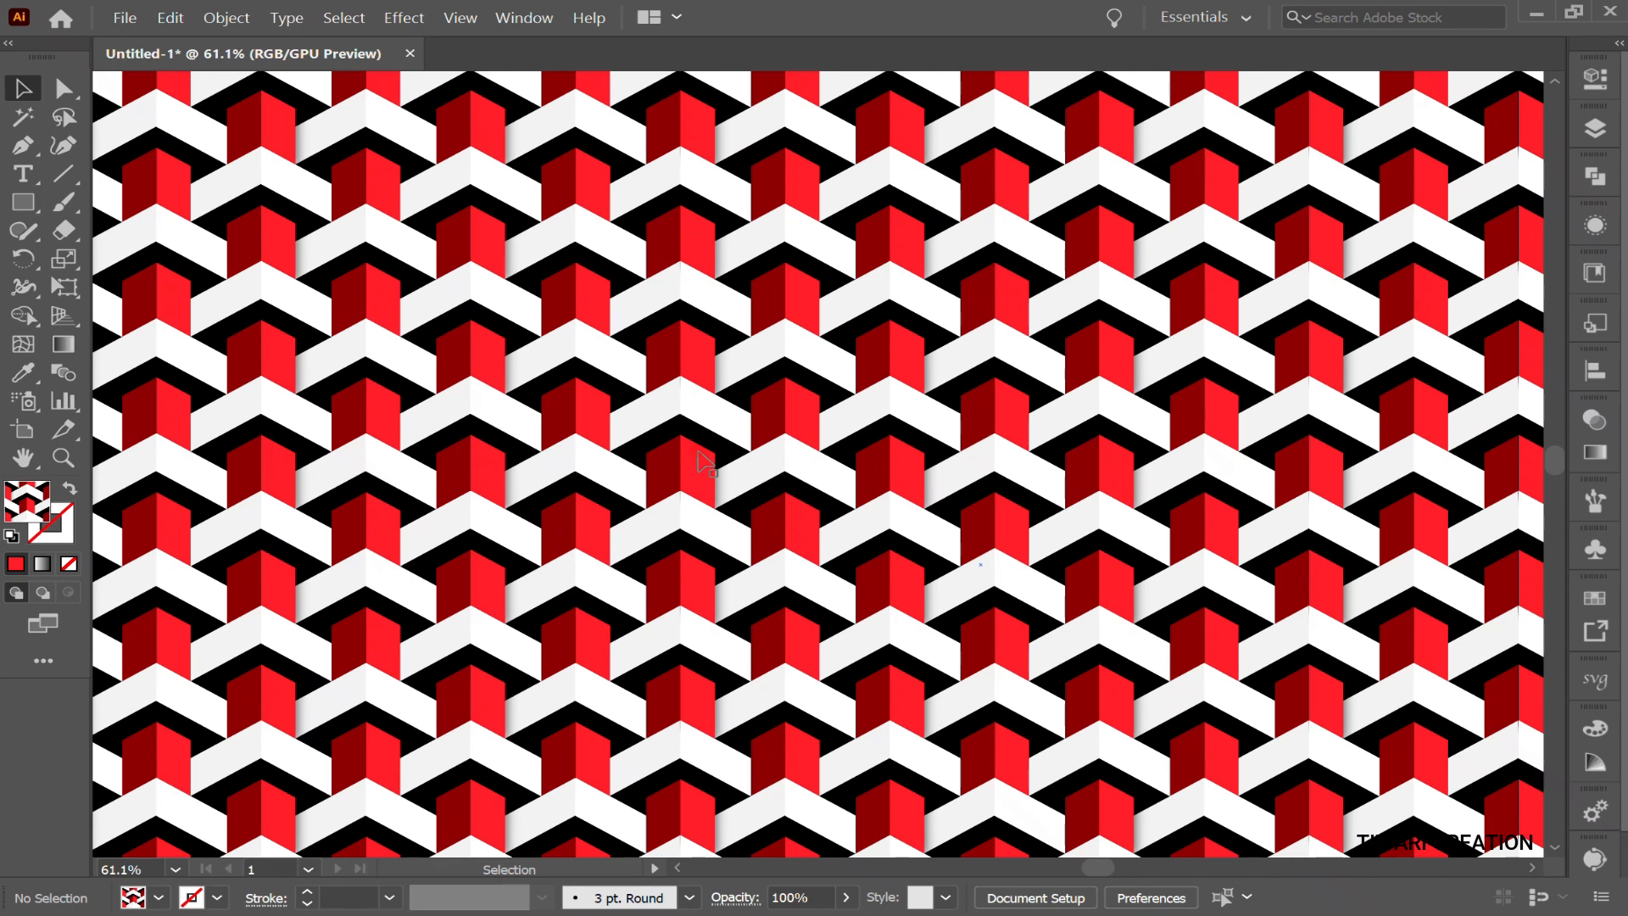
pyautogui.hotkey('ctrl', 'space')
pyautogui.moveTo(703, 458); pyautogui.dragTo(593, 475)
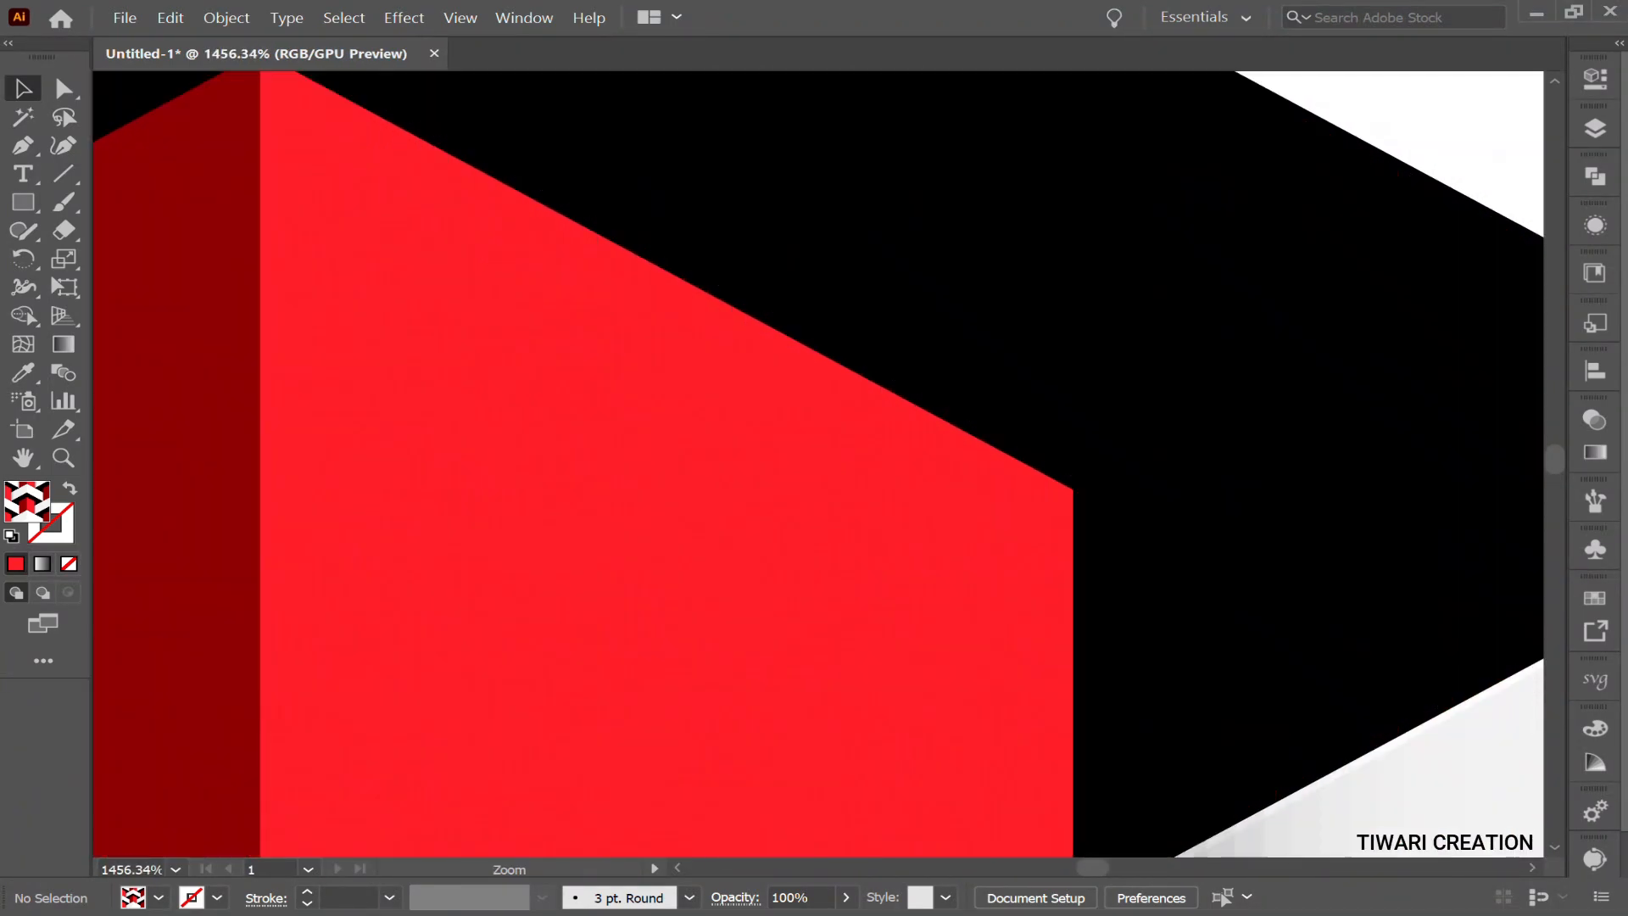